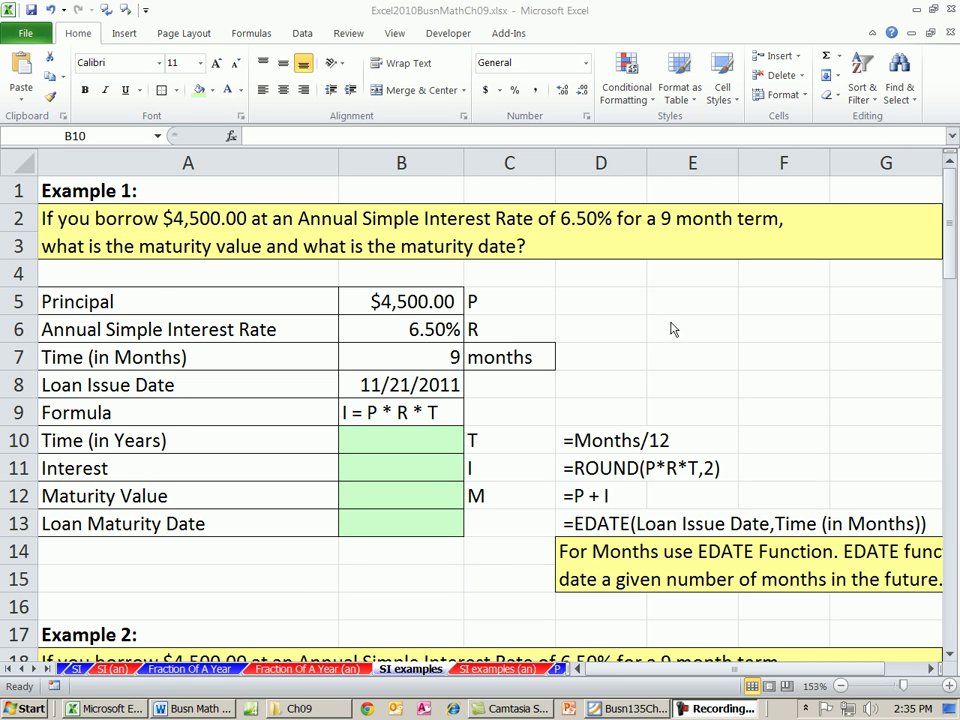
Review Example 1's inputs and enter =B7/12 in B10 for a time in years of 0.75
{"action": "left_click", "coordinate": [328, 16]}
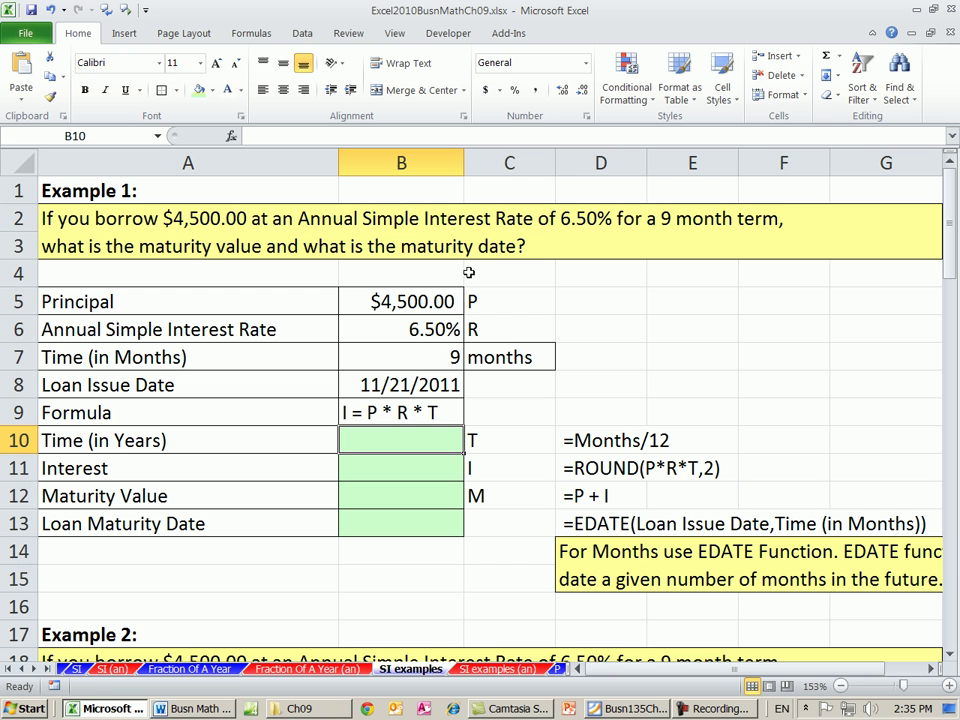
{"action": "left_click", "coordinate": [436, 302]}
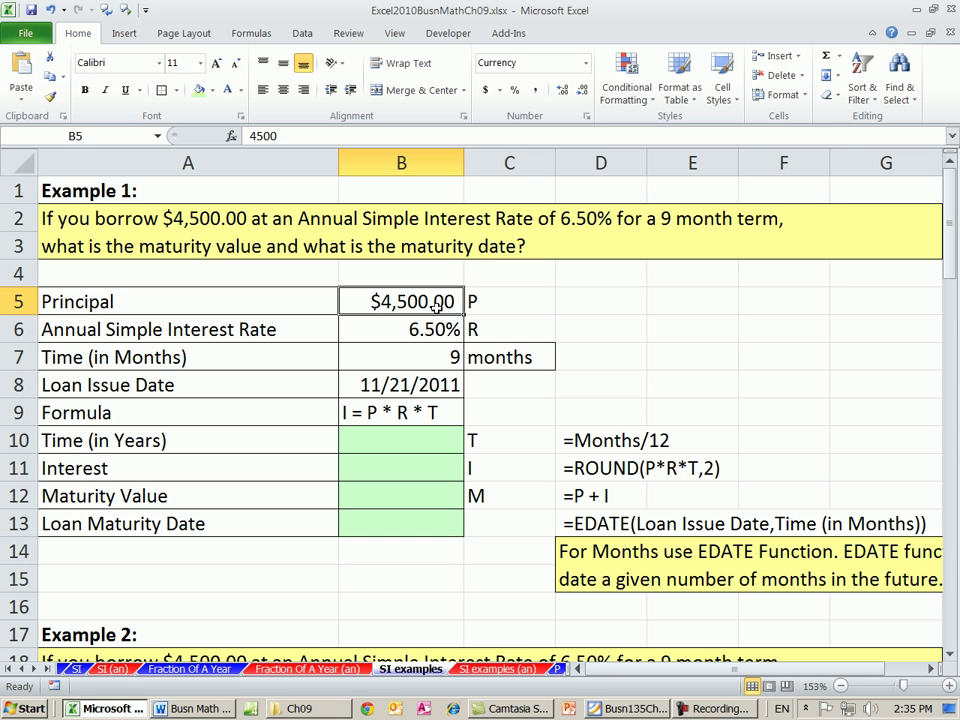
{"action": "left_click", "coordinate": [382, 329]}
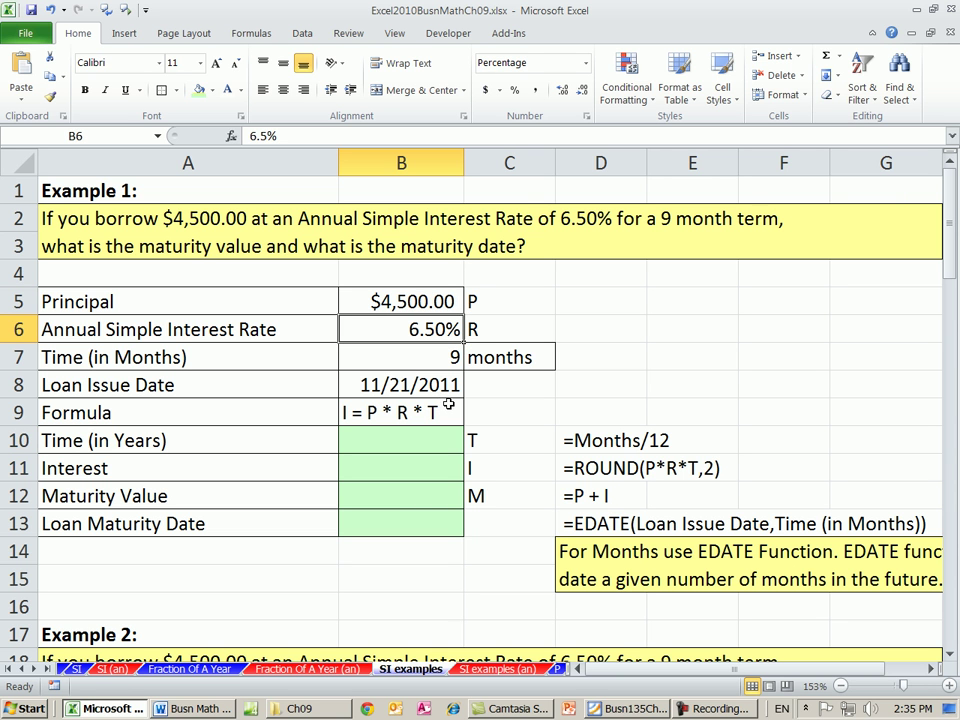
{"action": "left_click", "coordinate": [435, 358]}
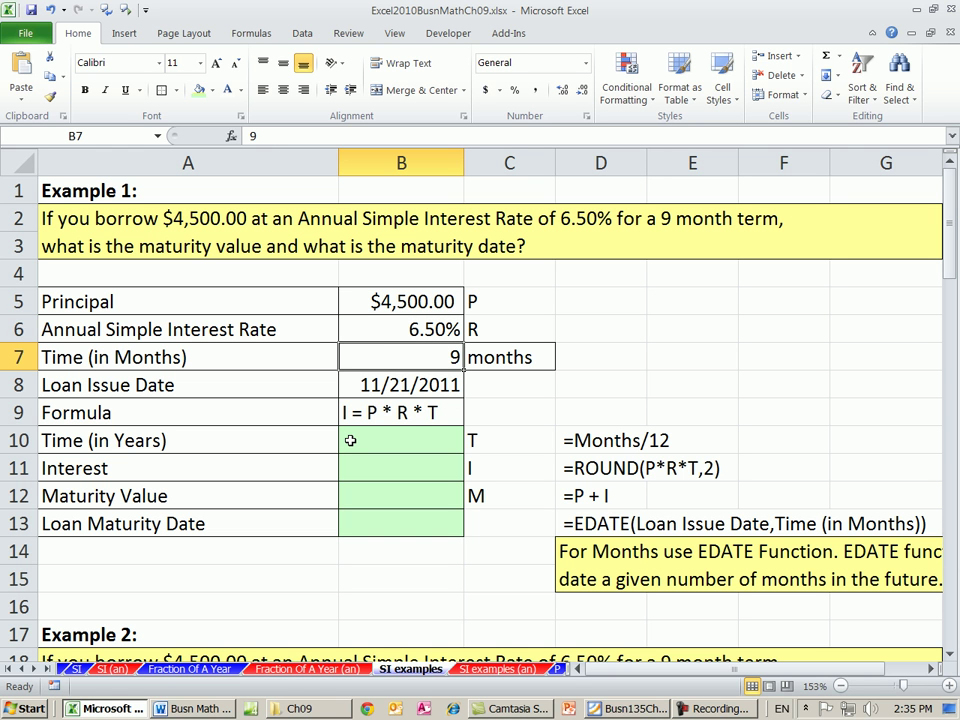
{"action": "left_click", "coordinate": [150, 388]}
{"action": "left_click", "coordinate": [391, 386]}
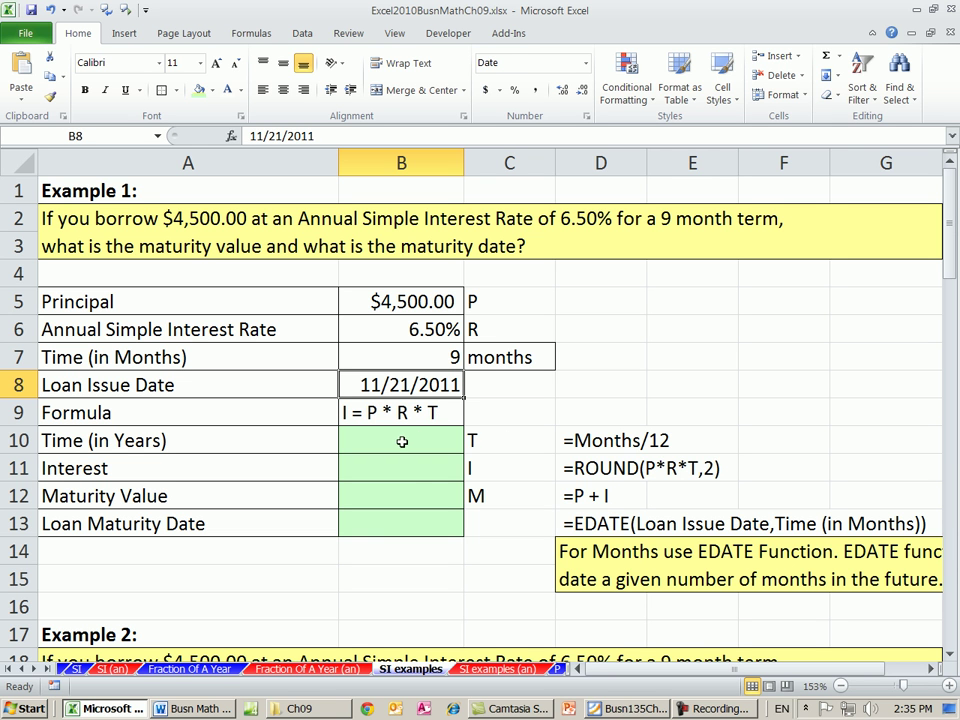
{"action": "left_click", "coordinate": [403, 440]}
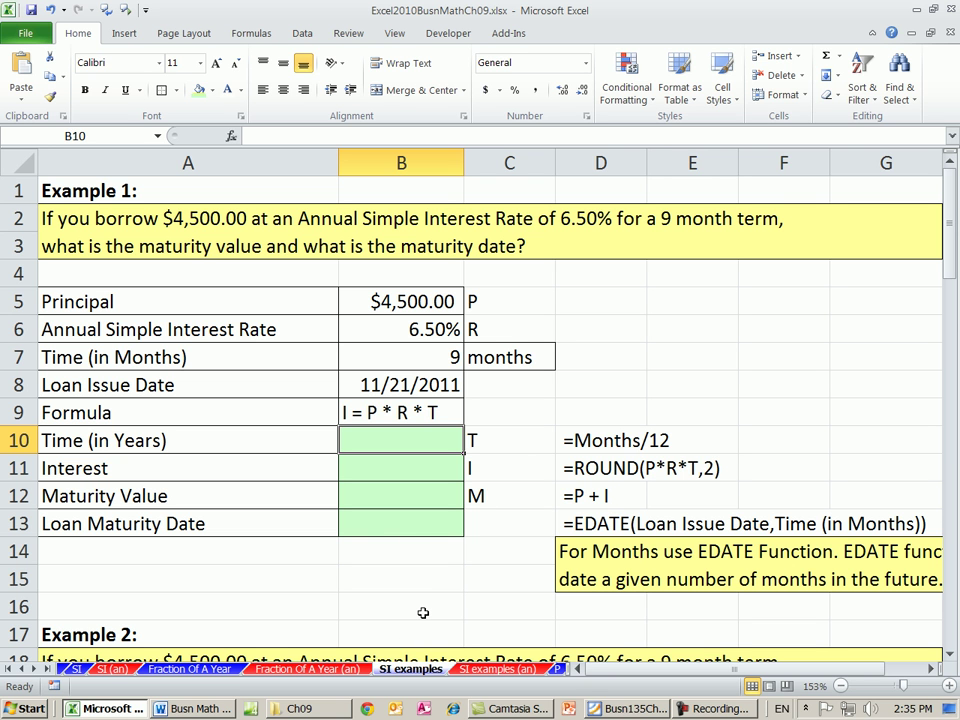
{"action": "type", "text": "="}
{"action": "left_click", "coordinate": [393, 363]}
{"action": "type", "text": "/12"}
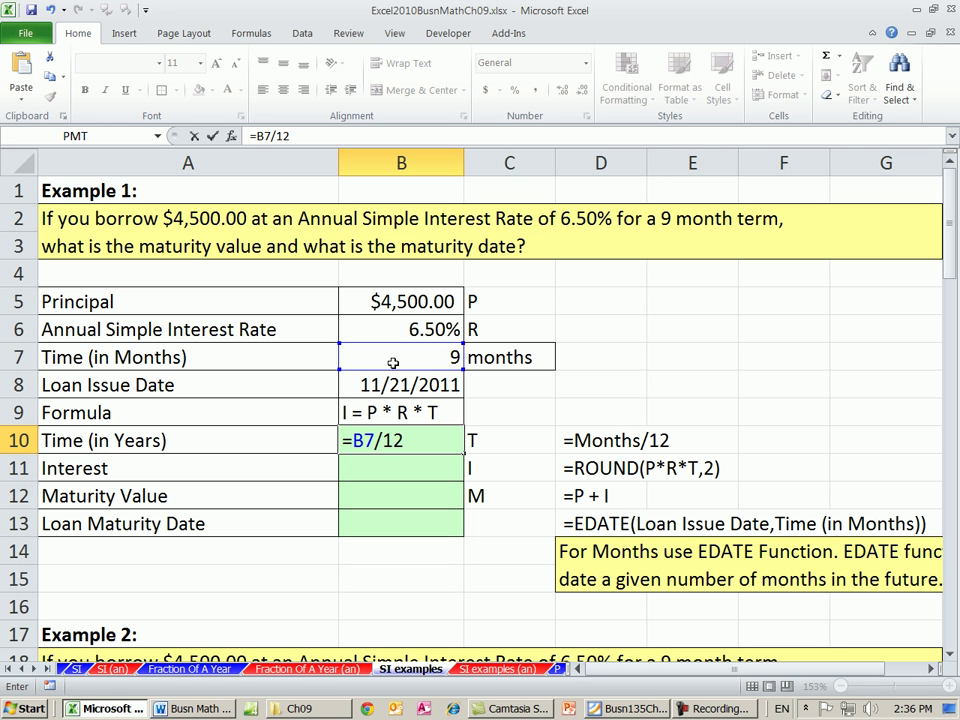
{"action": "key", "text": "Return"}
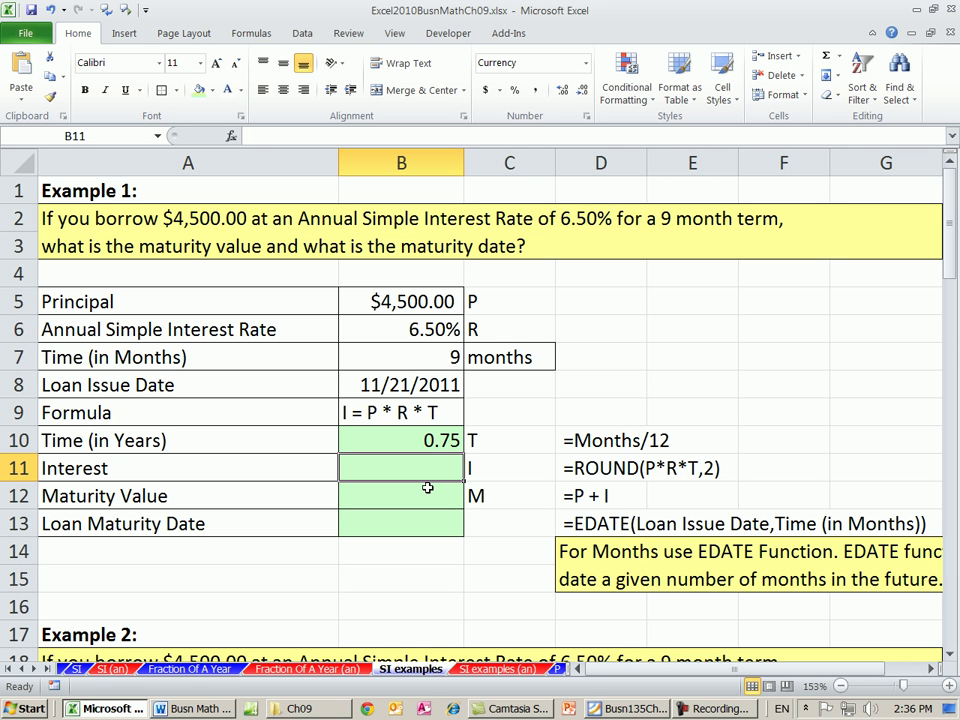
Enter =ROUND(B5*B6*B10,2) in B11 for interest of $219.38
{"action": "type", "text": "=round"}
{"action": "key", "text": "Tab"}
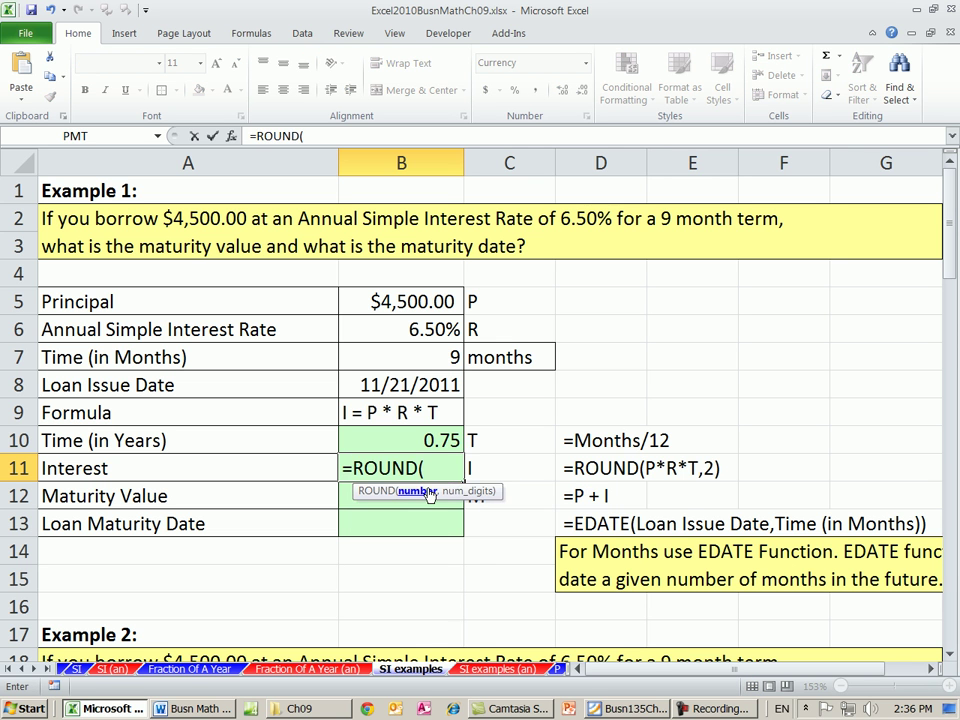
{"action": "left_click", "coordinate": [432, 298]}
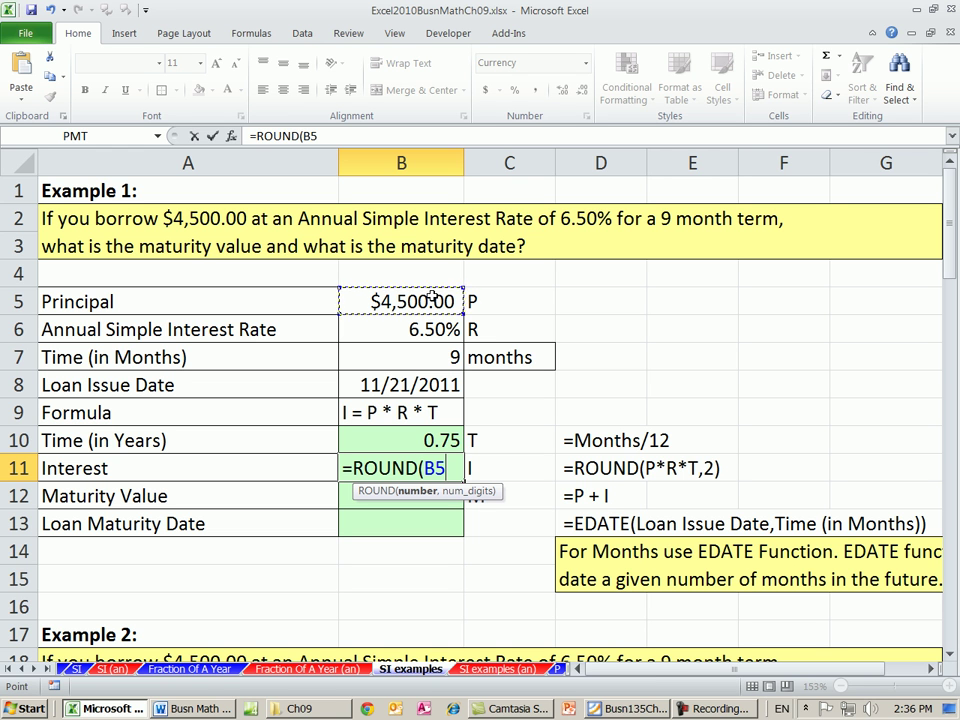
{"action": "type", "text": "*"}
{"action": "left_click", "coordinate": [447, 330]}
{"action": "type", "text": "*"}
{"action": "left_click", "coordinate": [433, 440]}
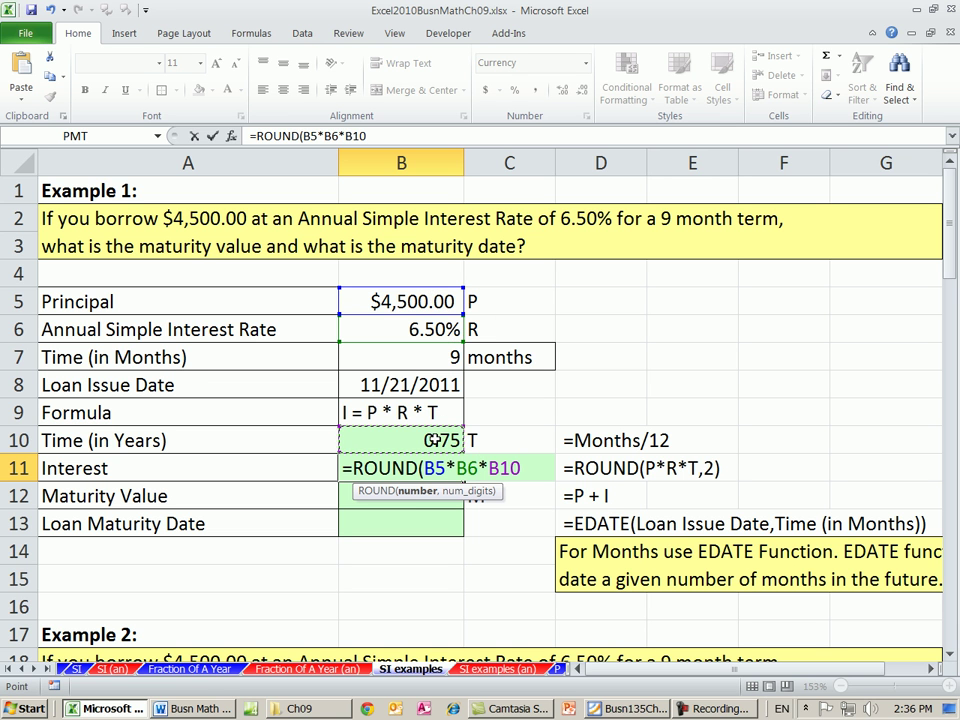
{"action": "type", "text": ",2"}
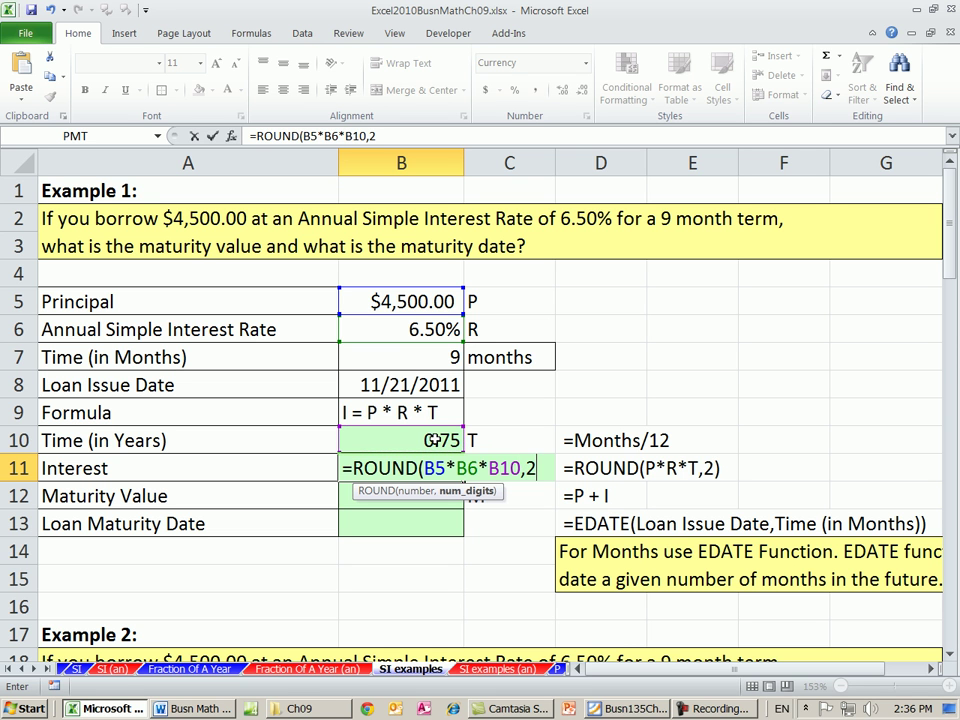
{"action": "key", "text": "Return"}
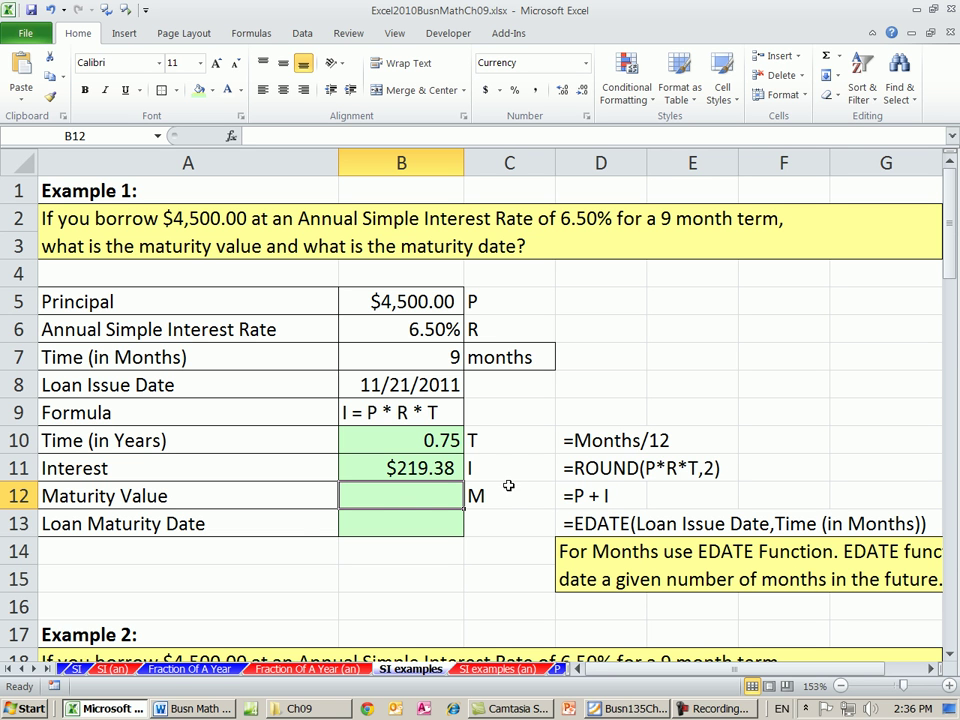
Enter =B5+B11 in B12 for a maturity value of $4,719.38
{"action": "left_click", "coordinate": [422, 300]}
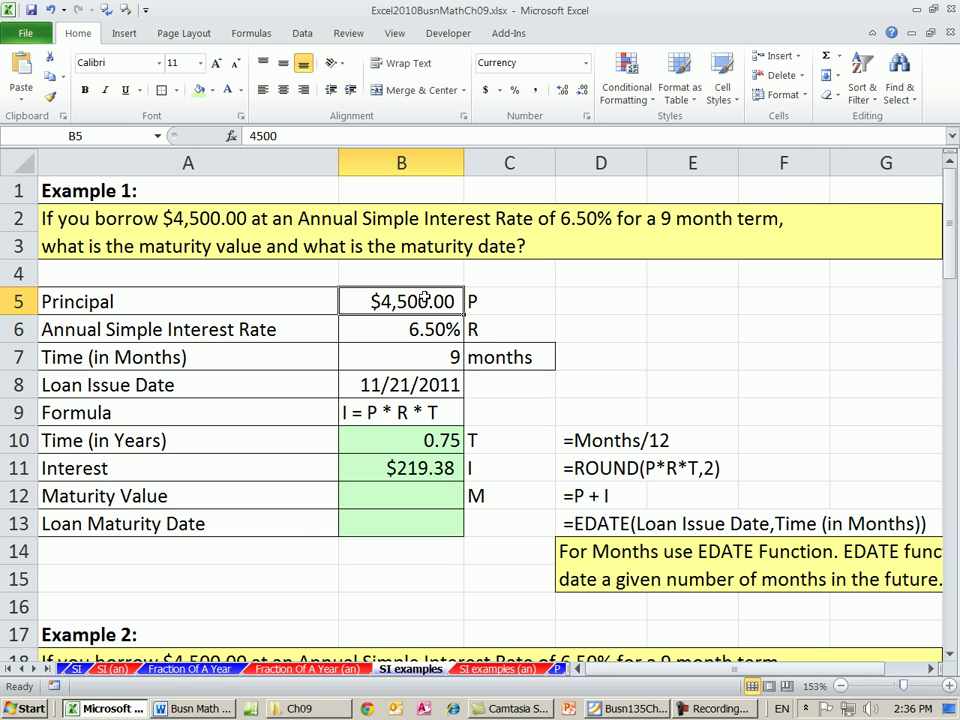
{"action": "left_click", "coordinate": [408, 467]}
{"action": "left_click", "coordinate": [427, 491]}
{"action": "type", "text": "="}
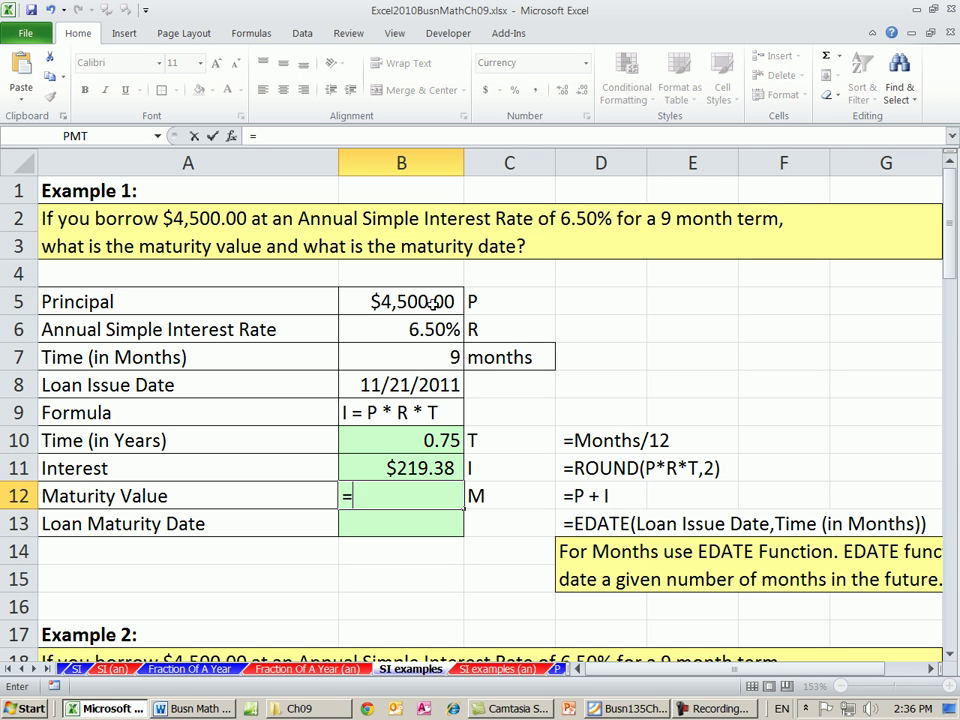
{"action": "left_click", "coordinate": [430, 300]}
{"action": "type", "text": "+"}
{"action": "left_click", "coordinate": [425, 468]}
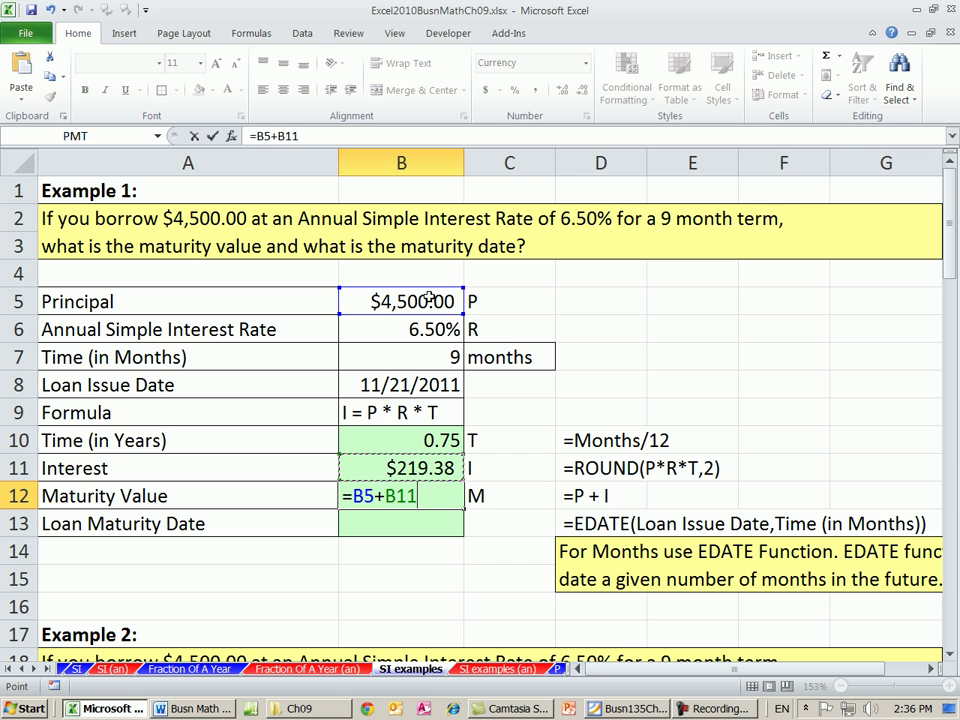
{"action": "key", "text": "Return"}
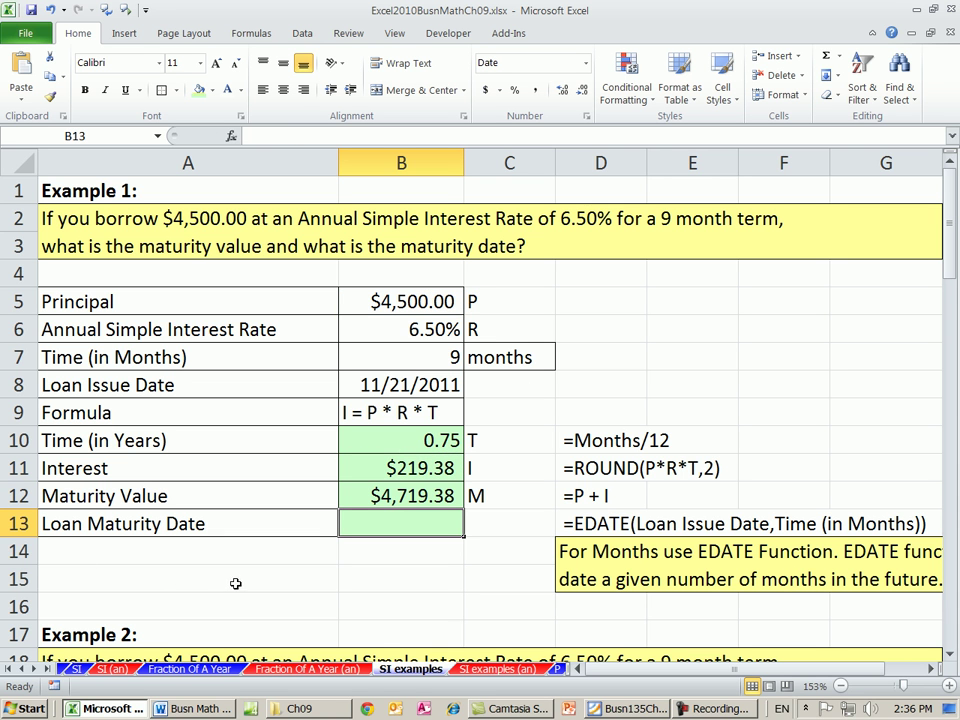
Review the loan issue date and the 9-month term
{"action": "left_click", "coordinate": [425, 386]}
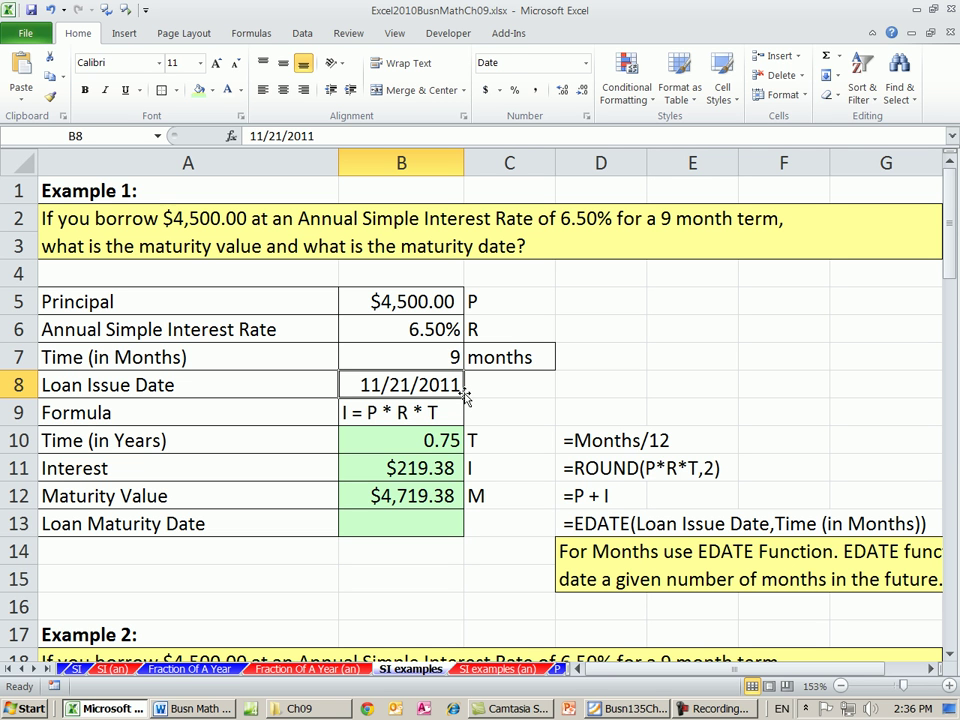
{"action": "left_click", "coordinate": [432, 358]}
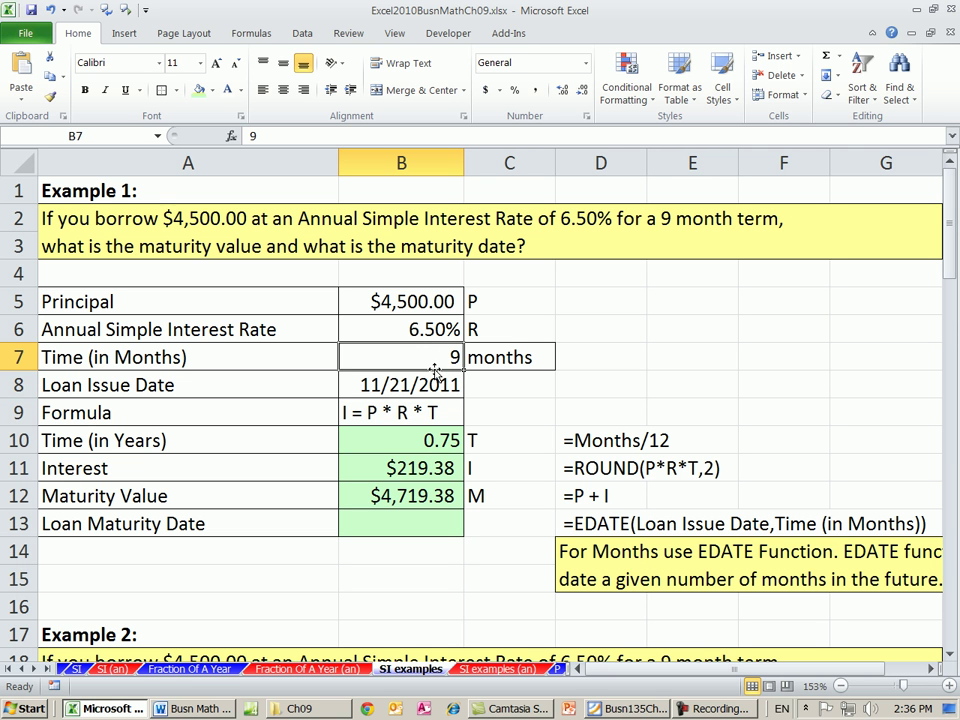
{"action": "left_click", "coordinate": [438, 384]}
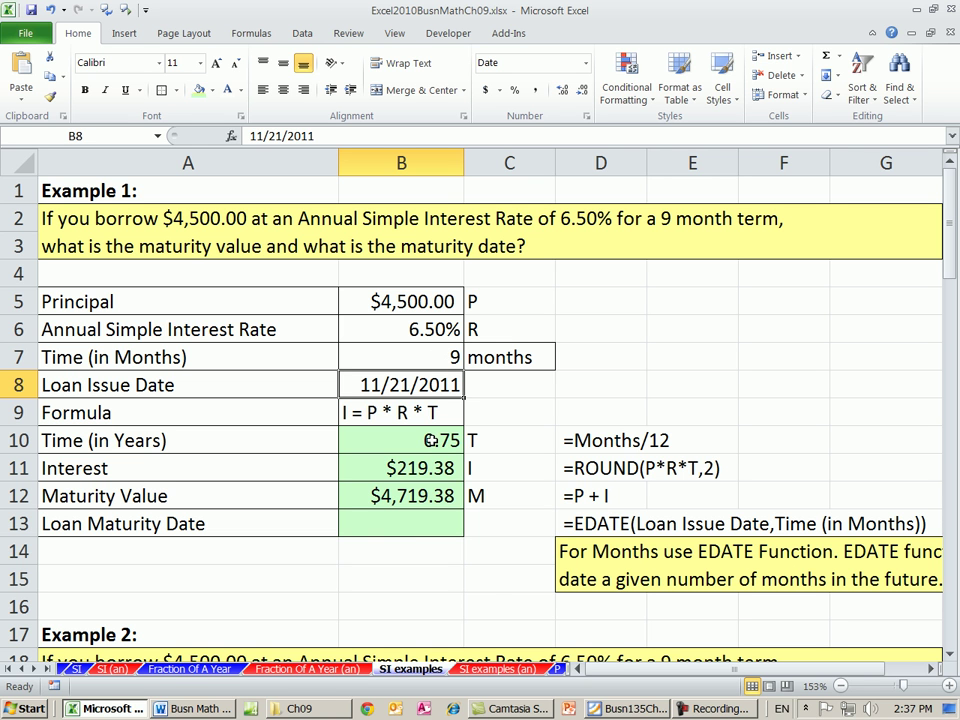
Enter =EDATE(B8,B7) in B13 for a loan maturity date of 8/21/2012
{"action": "left_click", "coordinate": [416, 523]}
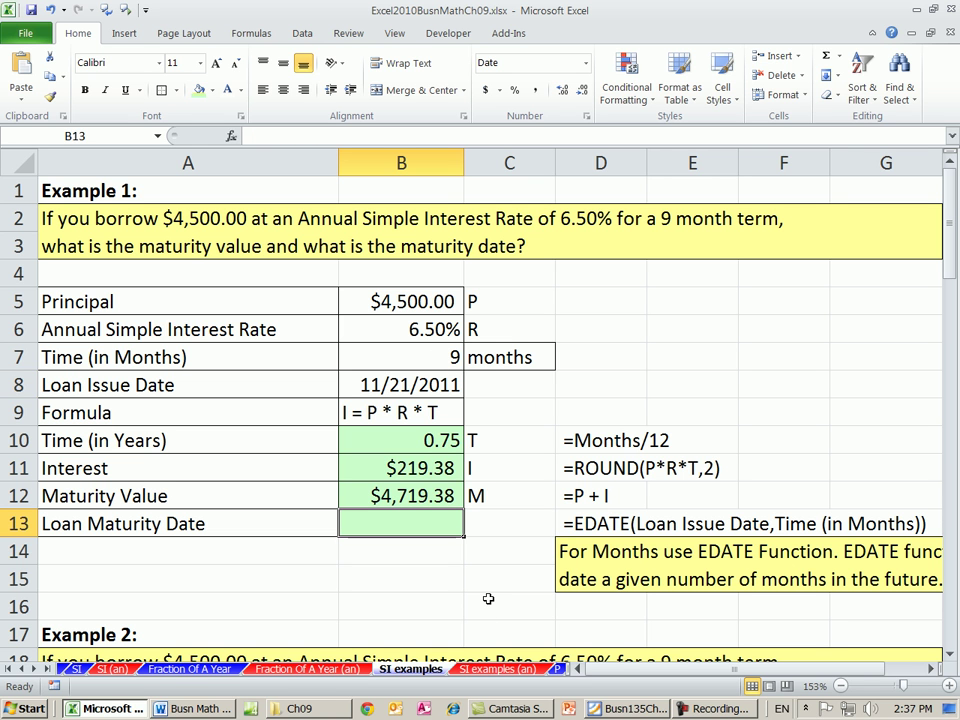
{"action": "type", "text": "=ed"}
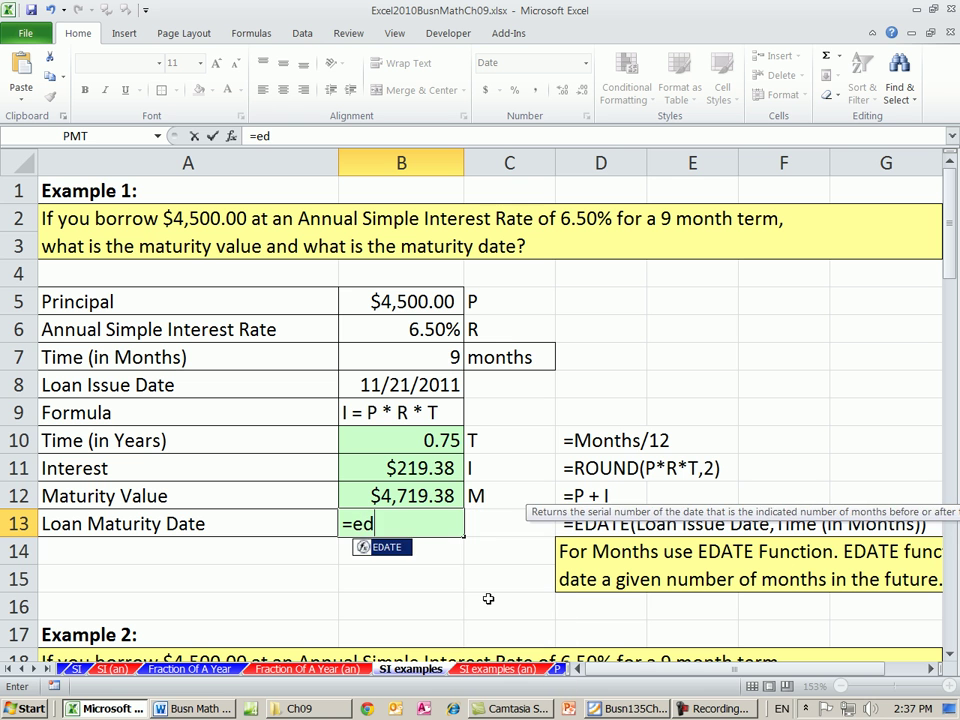
{"action": "key", "text": "Tab"}
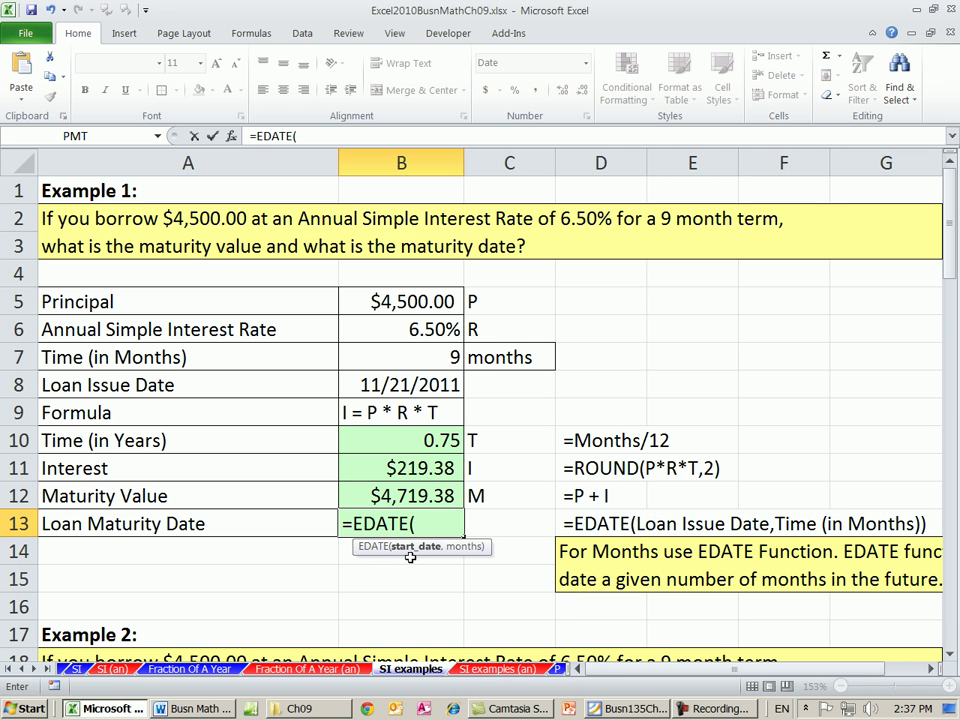
{"action": "left_click", "coordinate": [405, 385]}
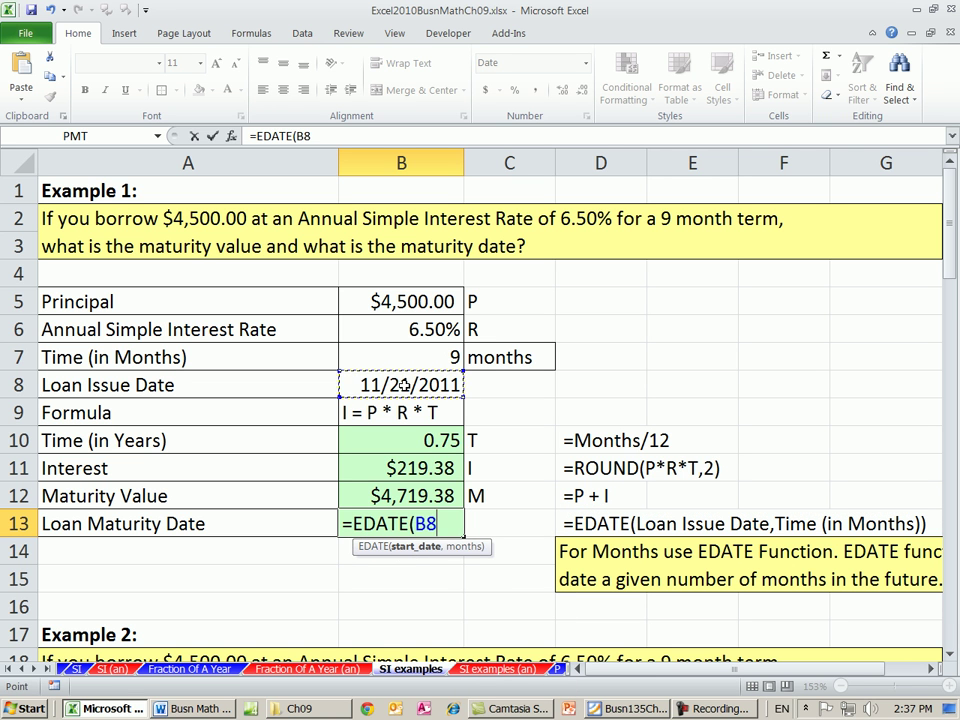
{"action": "type", "text": ","}
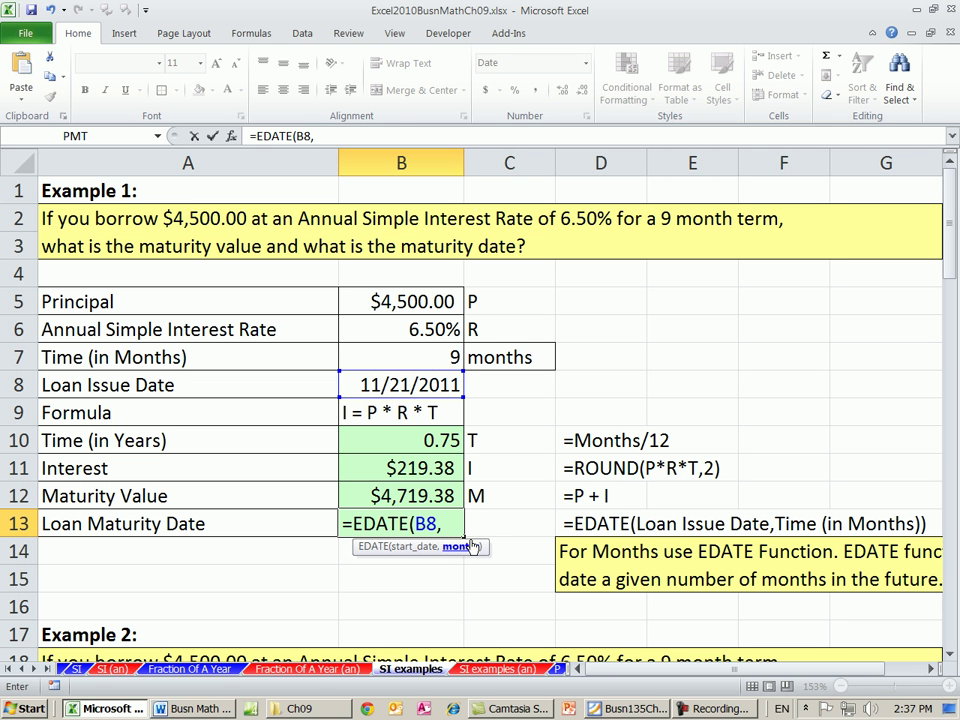
{"action": "left_click", "coordinate": [422, 352]}
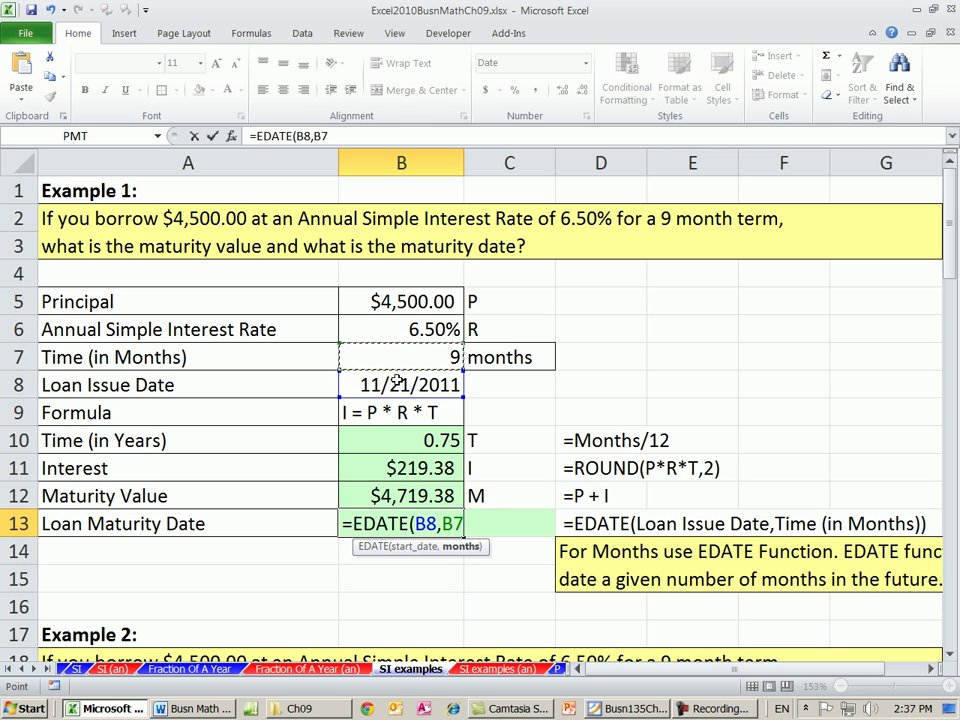
{"action": "key", "text": "ctrl+Return"}
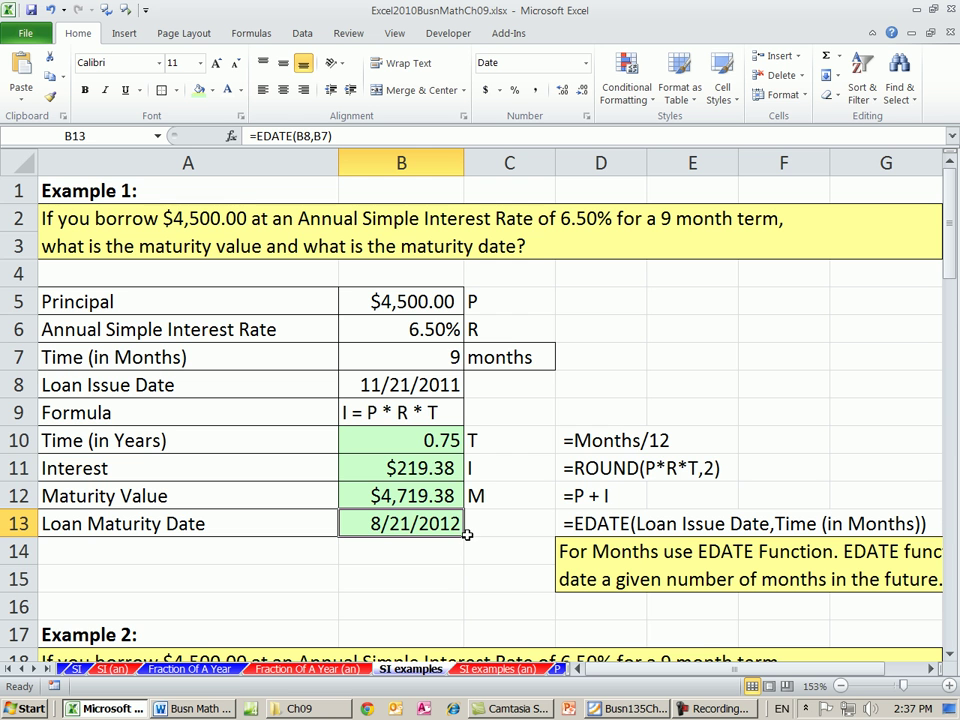
Enter =ROUND(B21*B22*B23/12,2) in B25 for Example 2's interest of 219.38
{"action": "scroll", "coordinate": [415, 465], "scroll_direction": "down", "scroll_amount": 5}
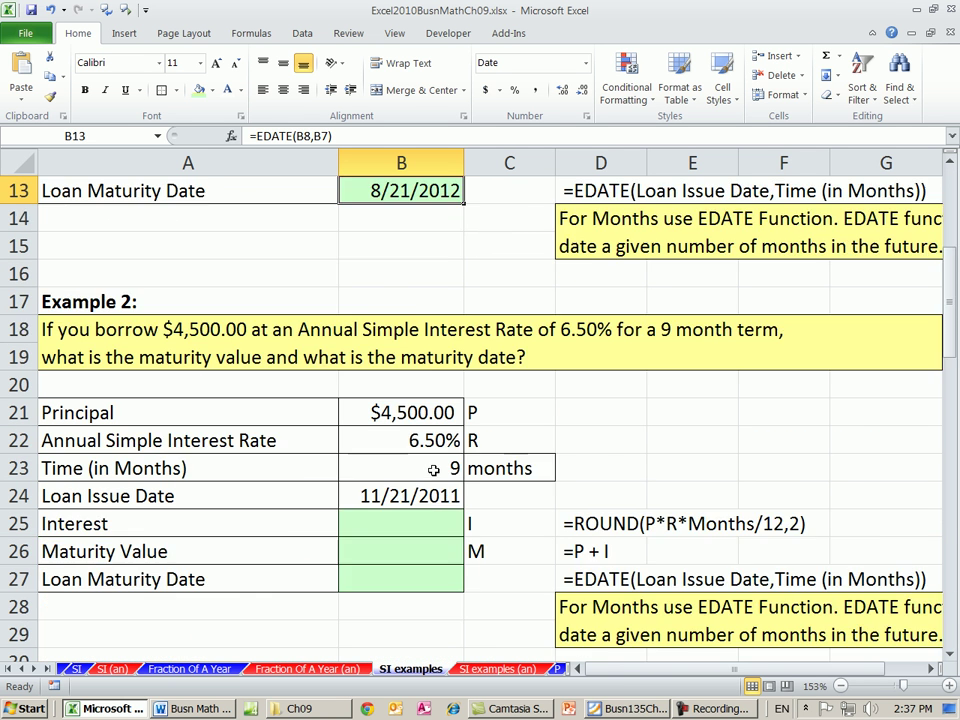
{"action": "left_click", "coordinate": [417, 441]}
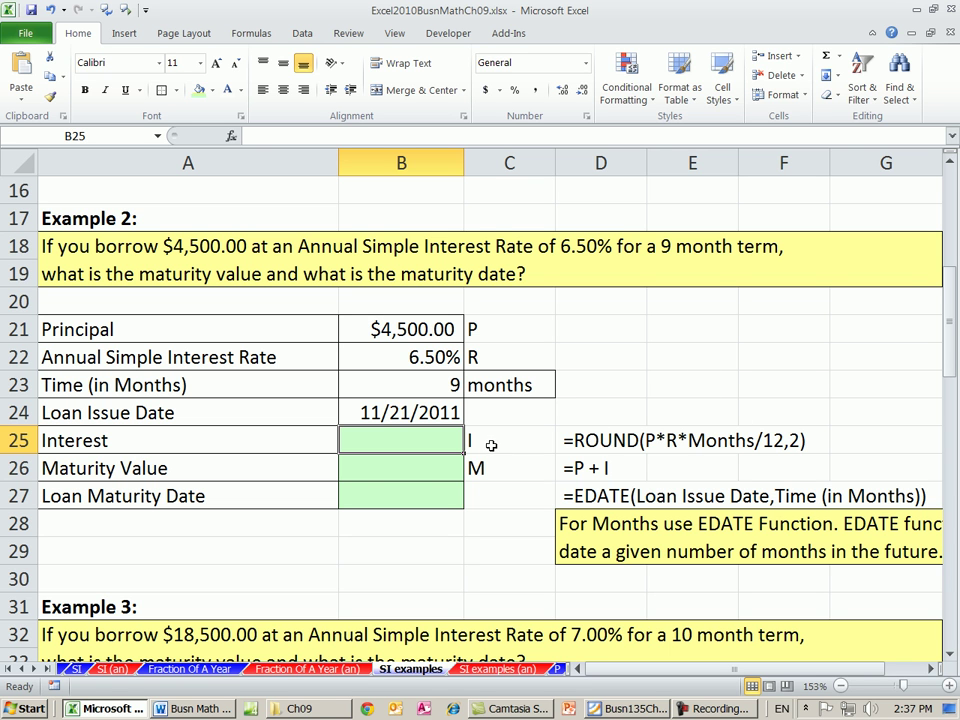
{"action": "type", "text": "=round"}
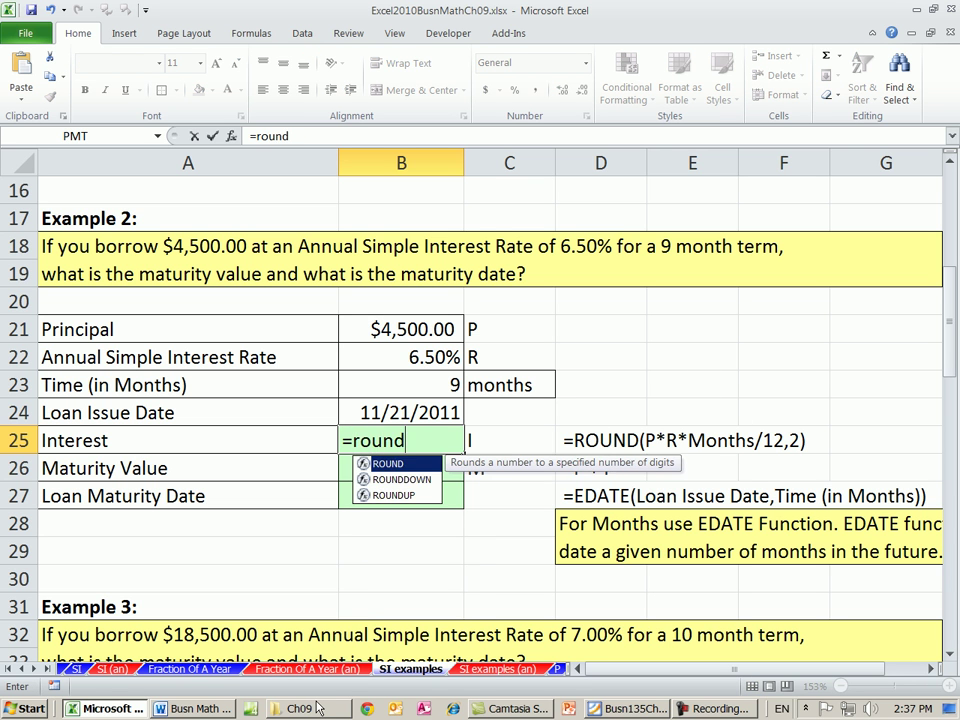
{"action": "key", "text": "Tab"}
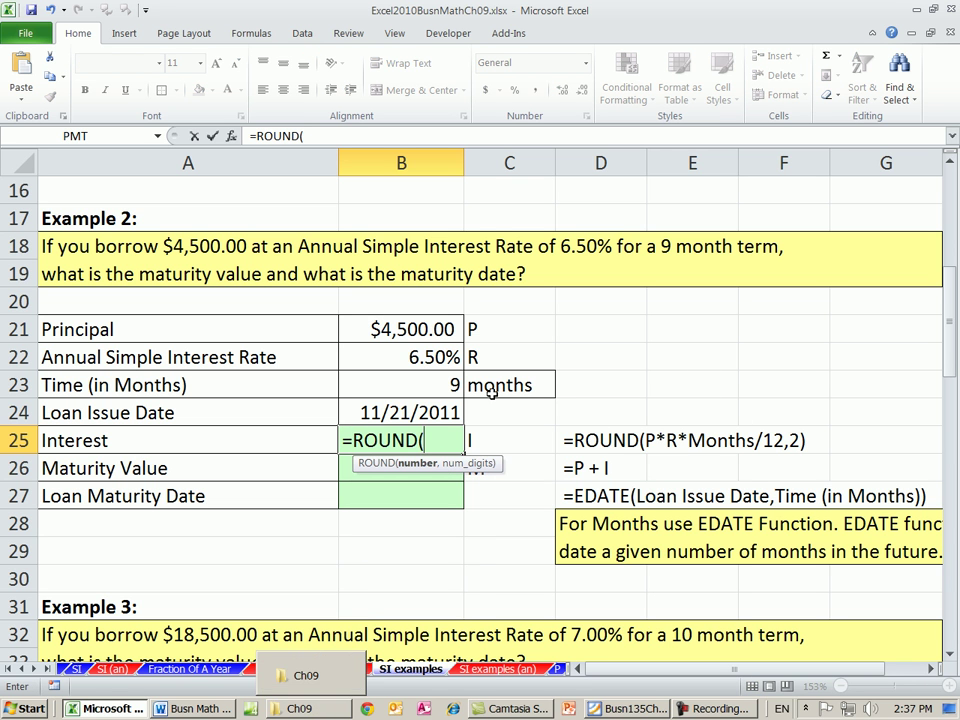
{"action": "left_click", "coordinate": [395, 329]}
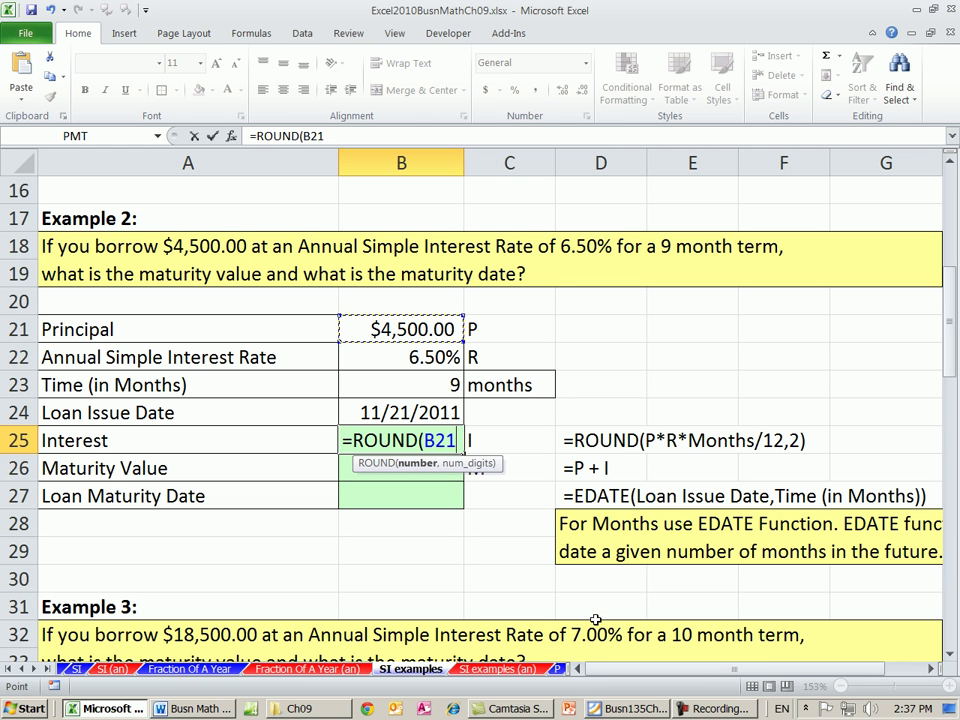
{"action": "type", "text": "*"}
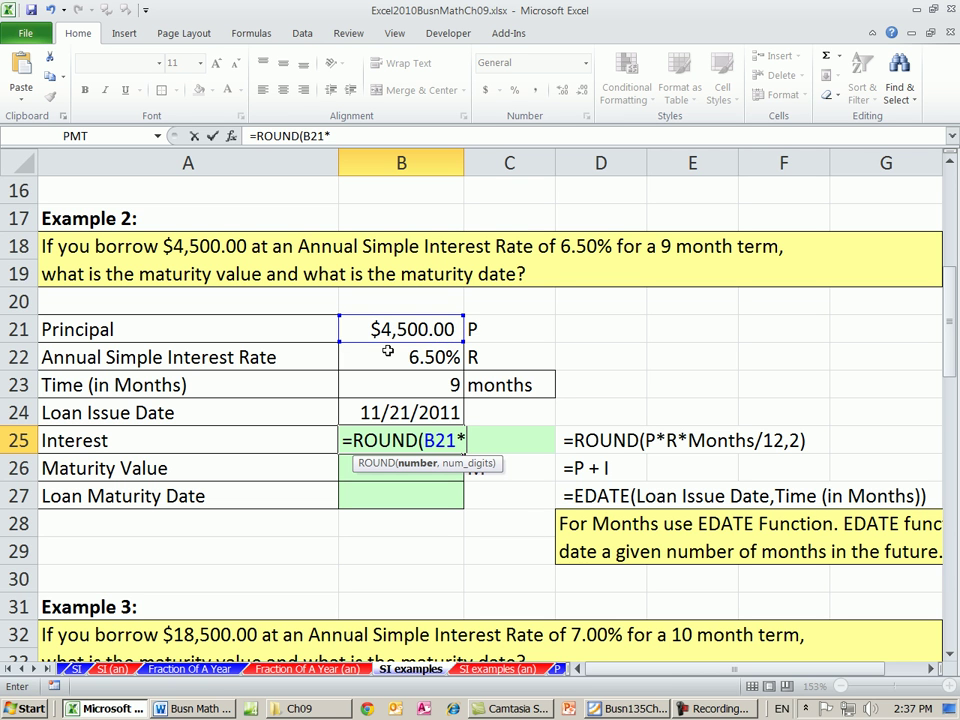
{"action": "left_click", "coordinate": [389, 354]}
{"action": "type", "text": "*"}
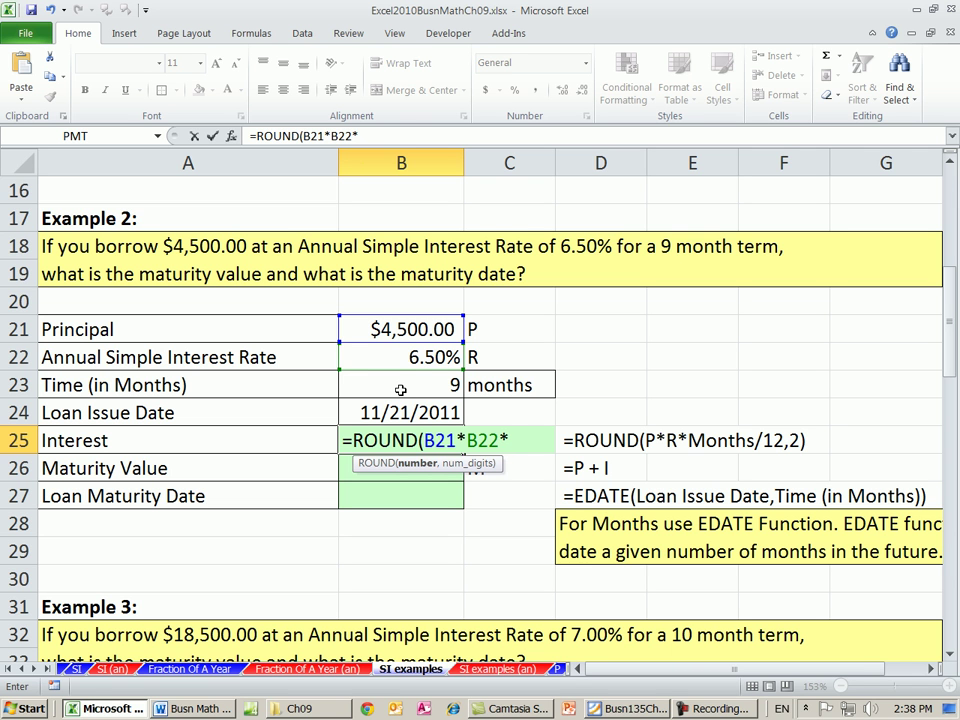
{"action": "left_click", "coordinate": [401, 388]}
{"action": "type", "text": "/12"}
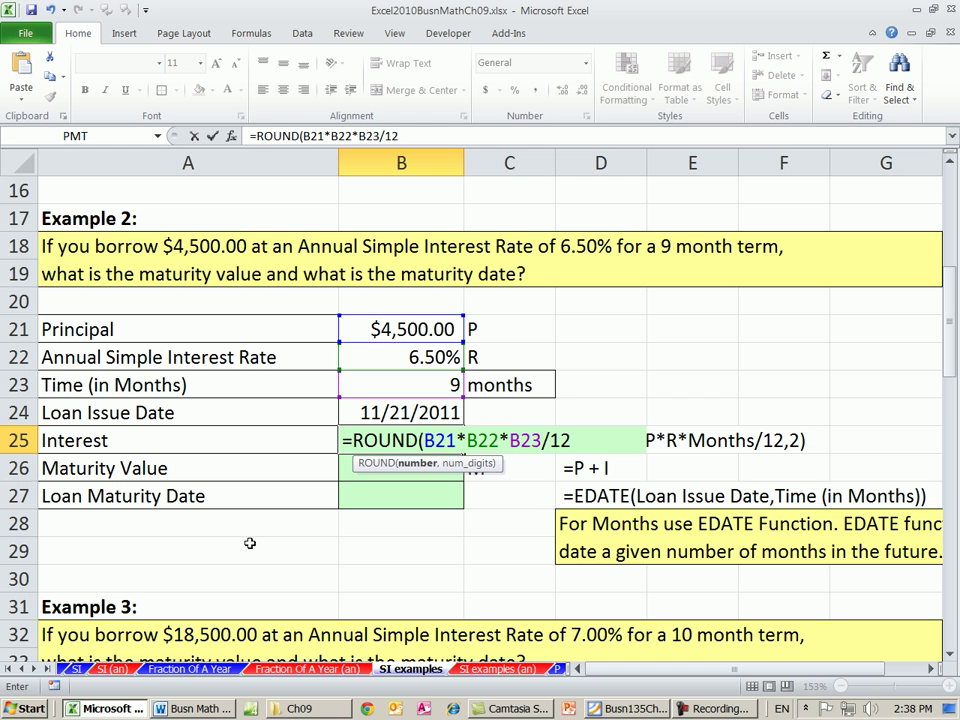
{"action": "type", "text": ",2"}
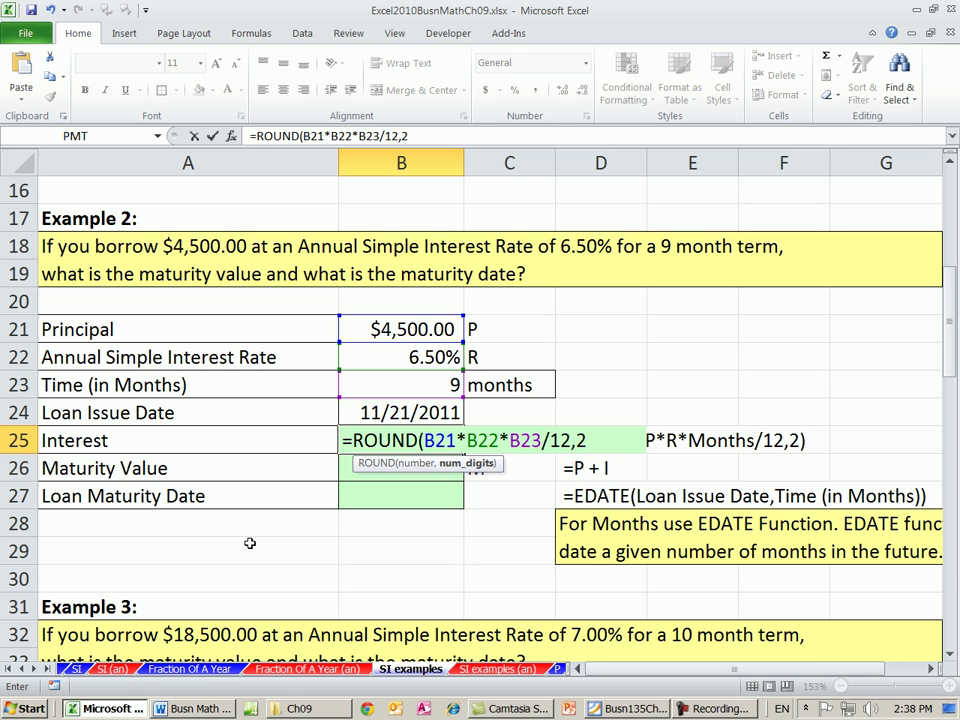
{"action": "type", "text": ")"}
{"action": "key", "text": "ctrl+Return"}
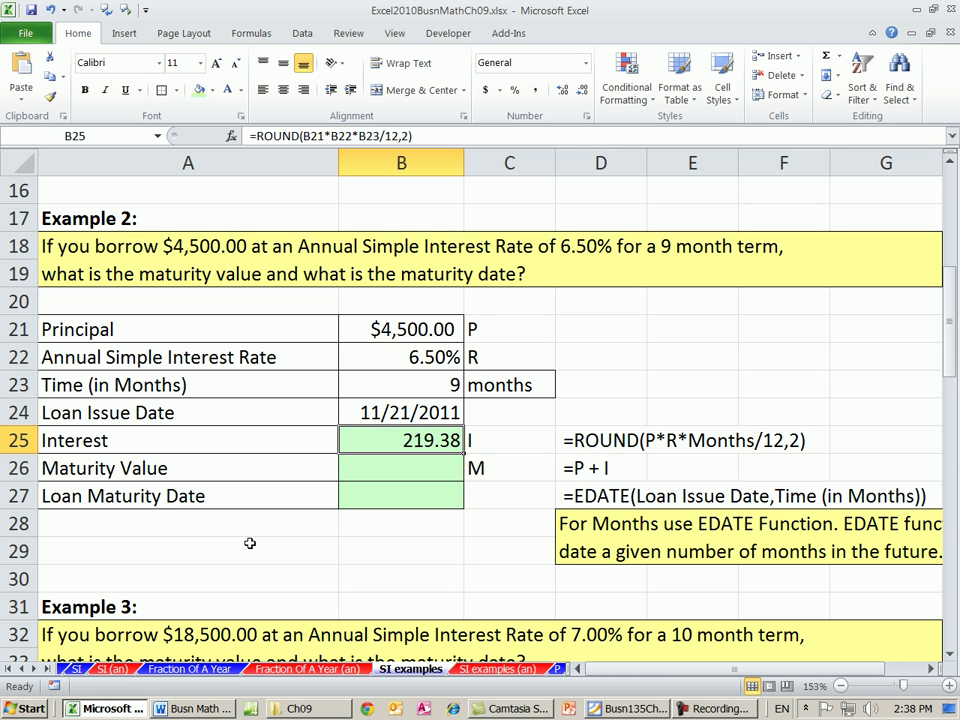
Enter =B25+B21 in B26 for a maturity value of $4,719.38
{"action": "left_click", "coordinate": [368, 466]}
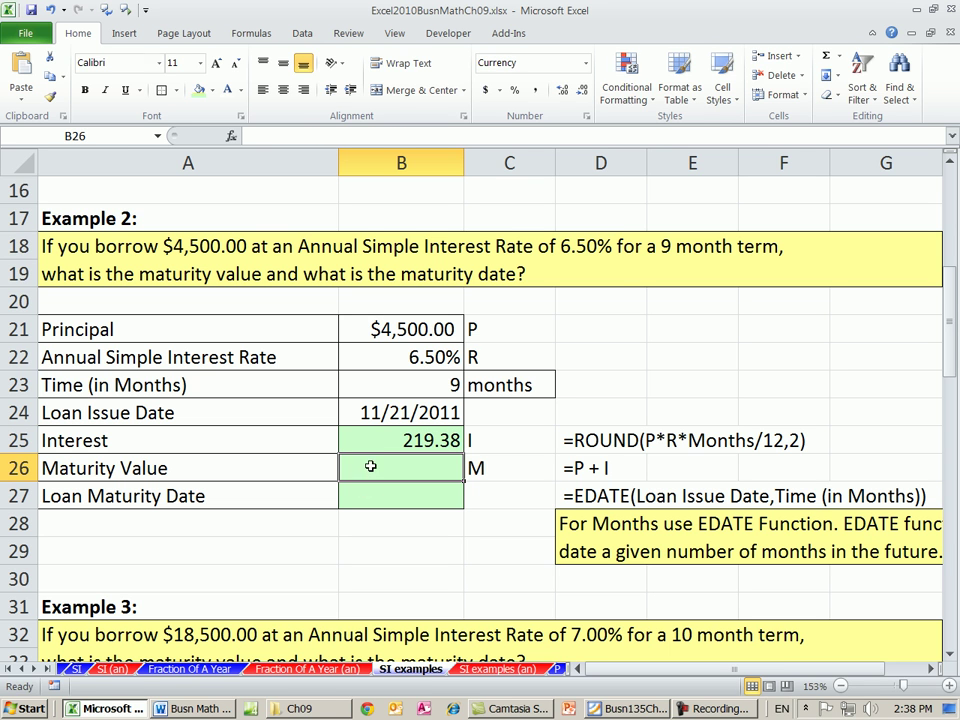
{"action": "type", "text": "="}
{"action": "left_click", "coordinate": [396, 445]}
{"action": "type", "text": "+"}
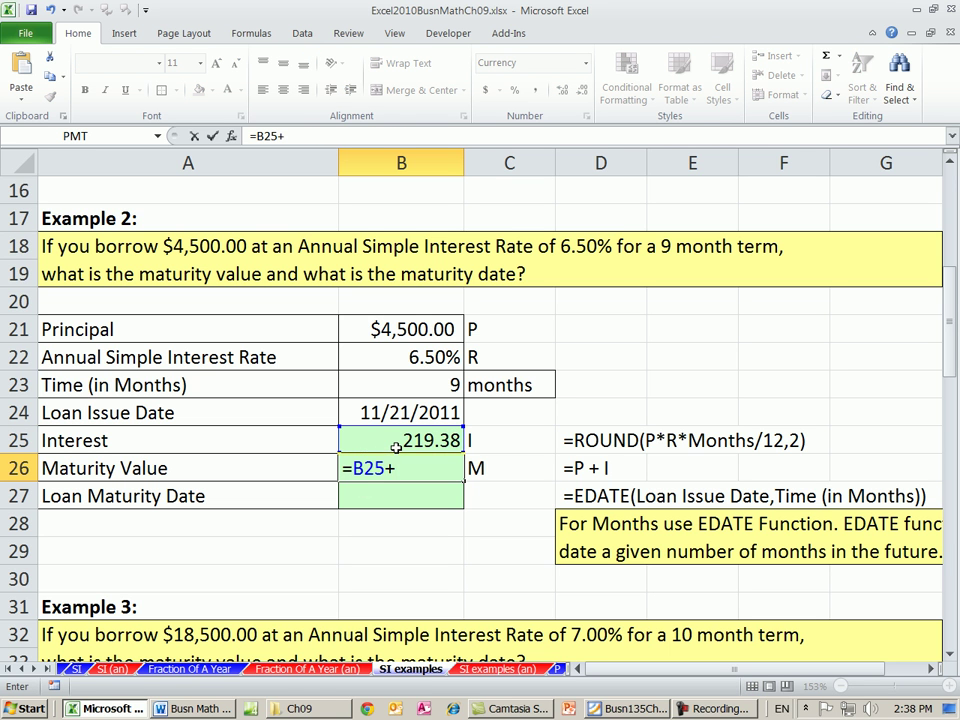
{"action": "left_click", "coordinate": [392, 329]}
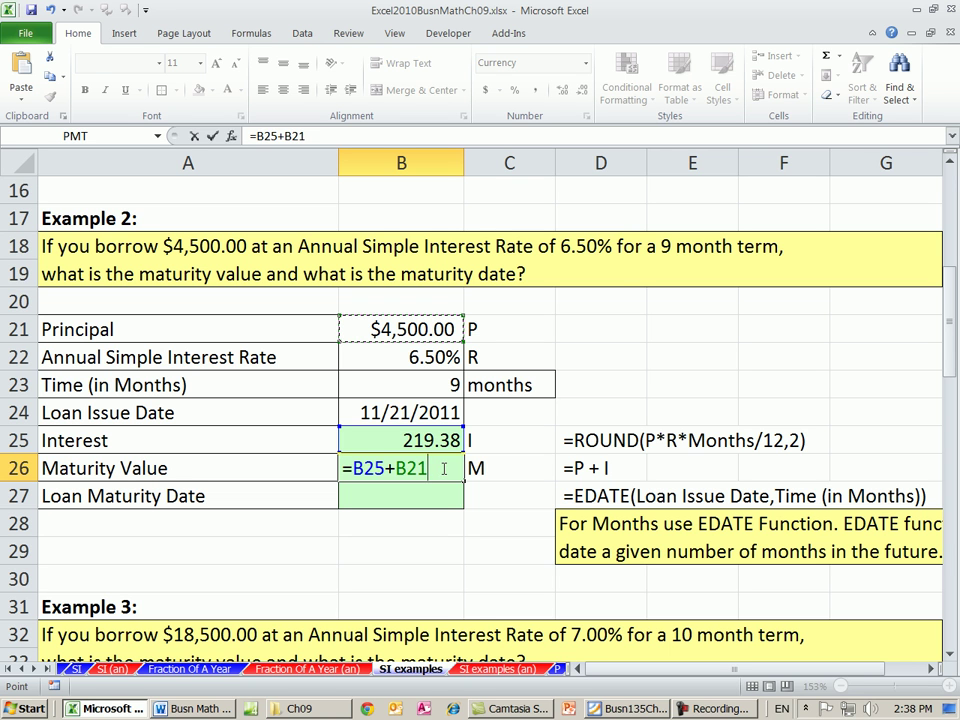
{"action": "key", "text": "Return"}
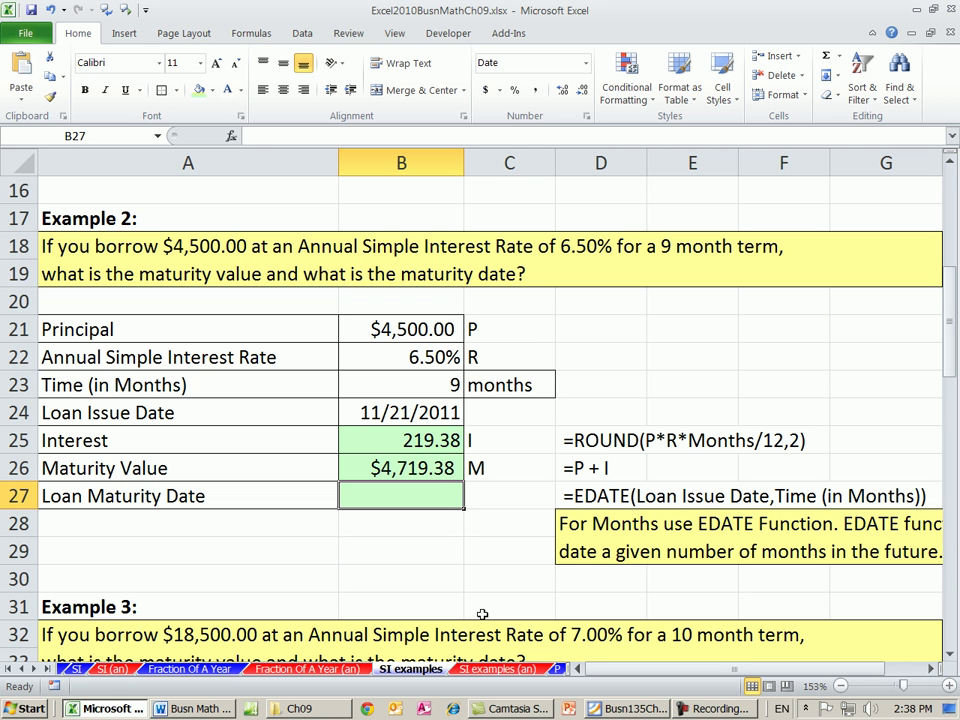
Enter =EDATE(B24,B23) in B27 for a maturity date of 8/21/2012
{"action": "type", "text": "=ed"}
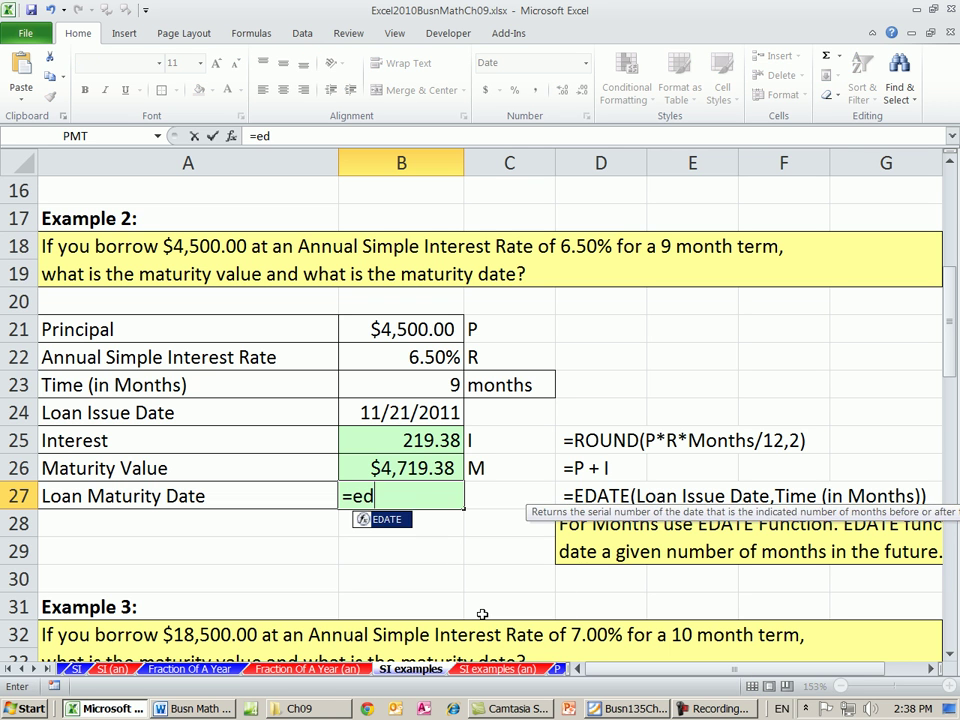
{"action": "key", "text": "Tab"}
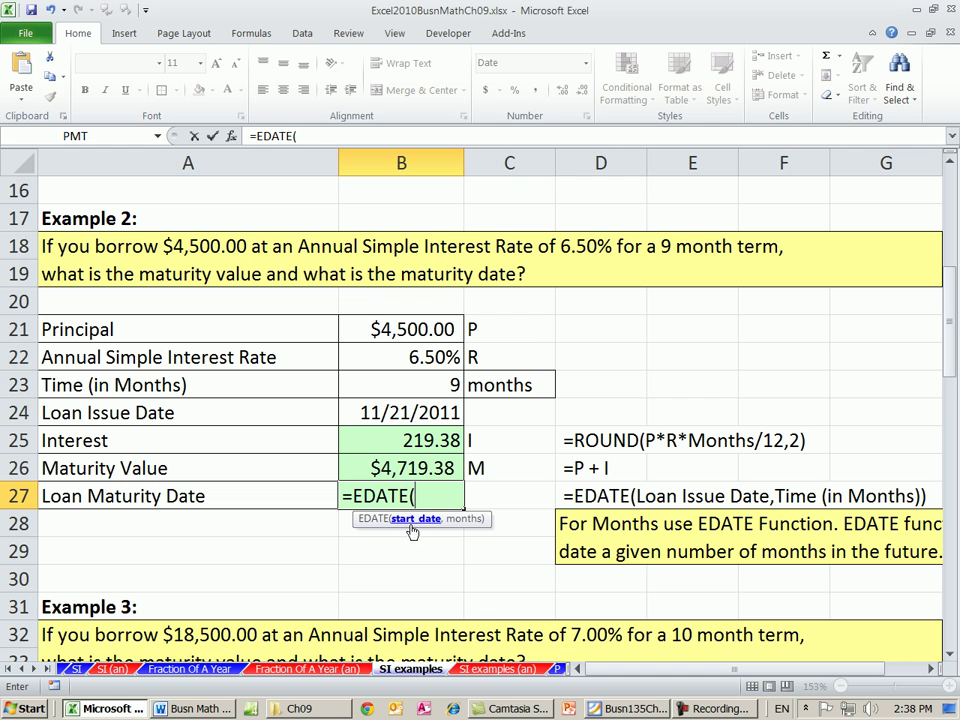
{"action": "left_click", "coordinate": [408, 410]}
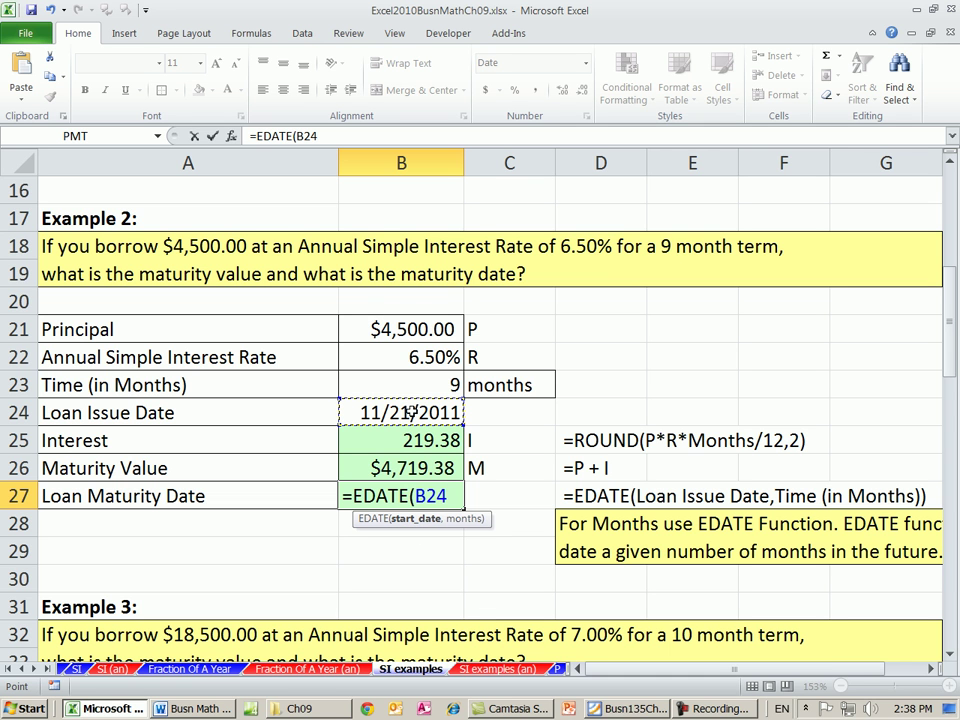
{"action": "type", "text": ","}
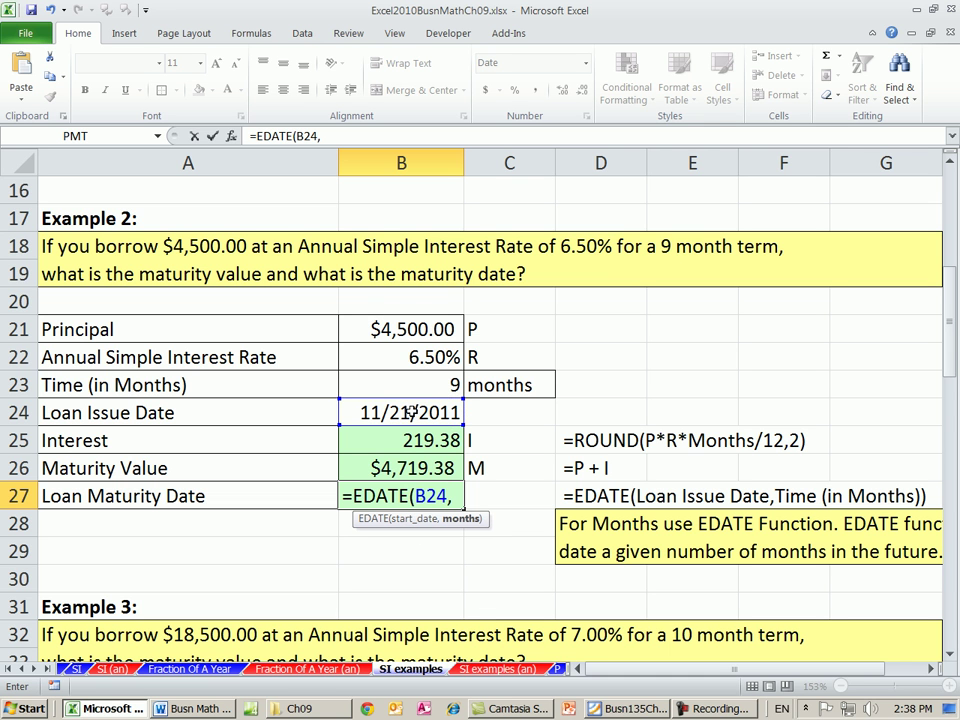
{"action": "left_click", "coordinate": [435, 378]}
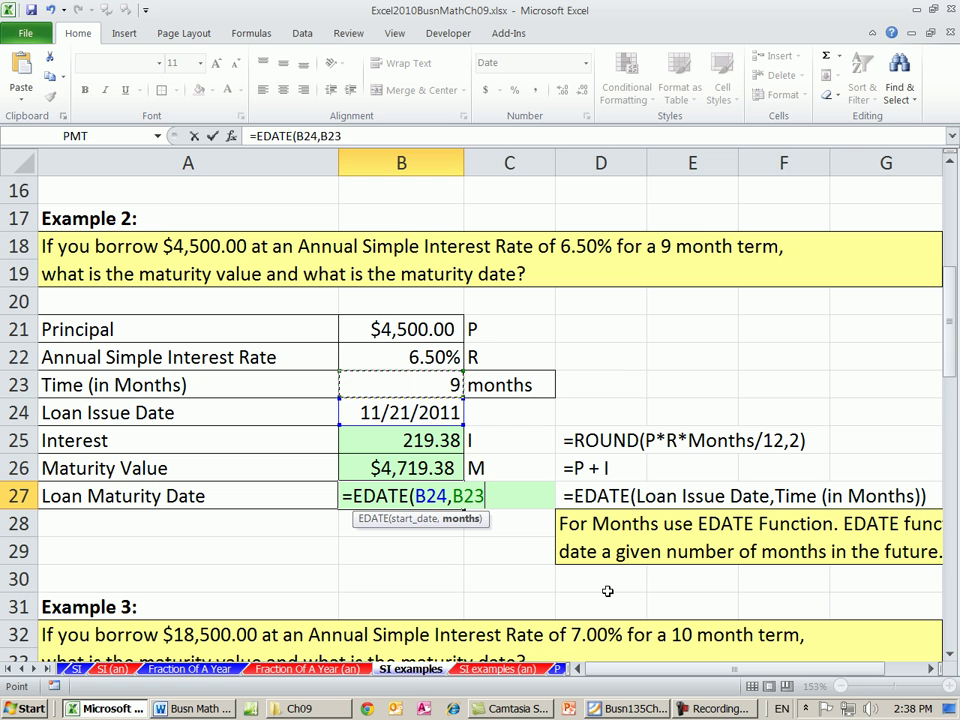
{"action": "key", "text": "ctrl+Return"}
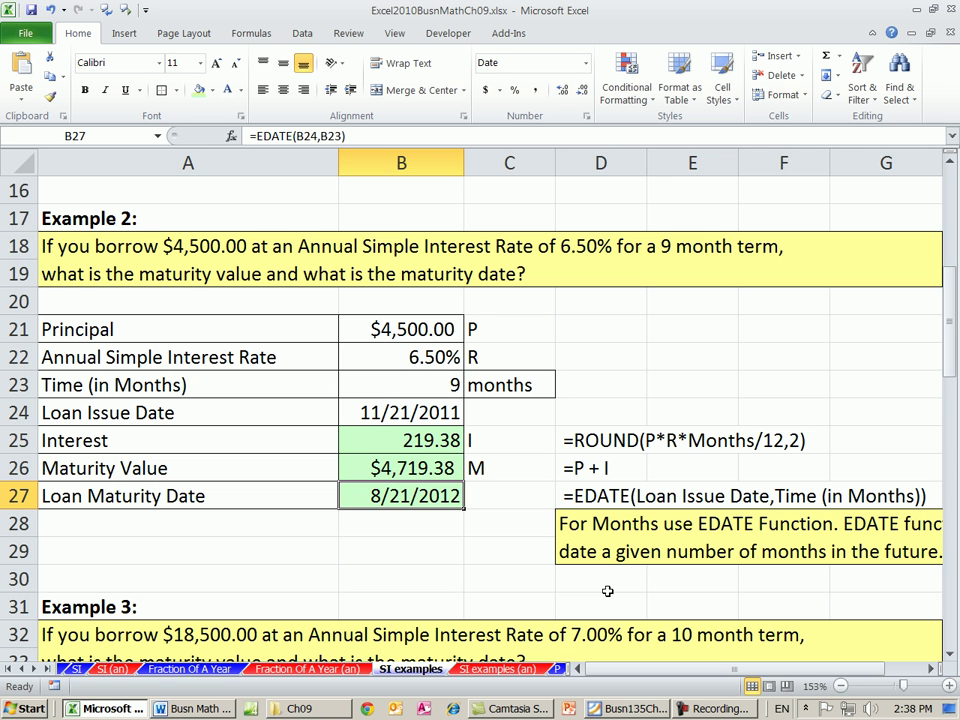
Scroll to Example 3 and review its $18,500.00 principal, 7.00% rate and 10-month term
{"action": "scroll", "coordinate": [607, 591], "scroll_direction": "down", "scroll_amount": 5}
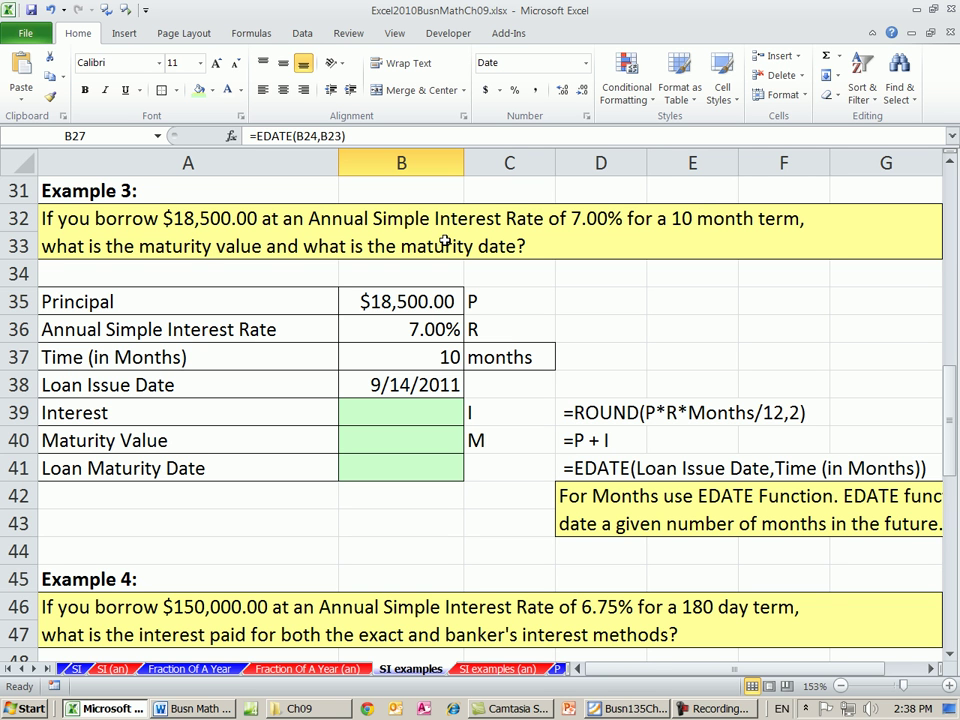
{"action": "left_click", "coordinate": [409, 300]}
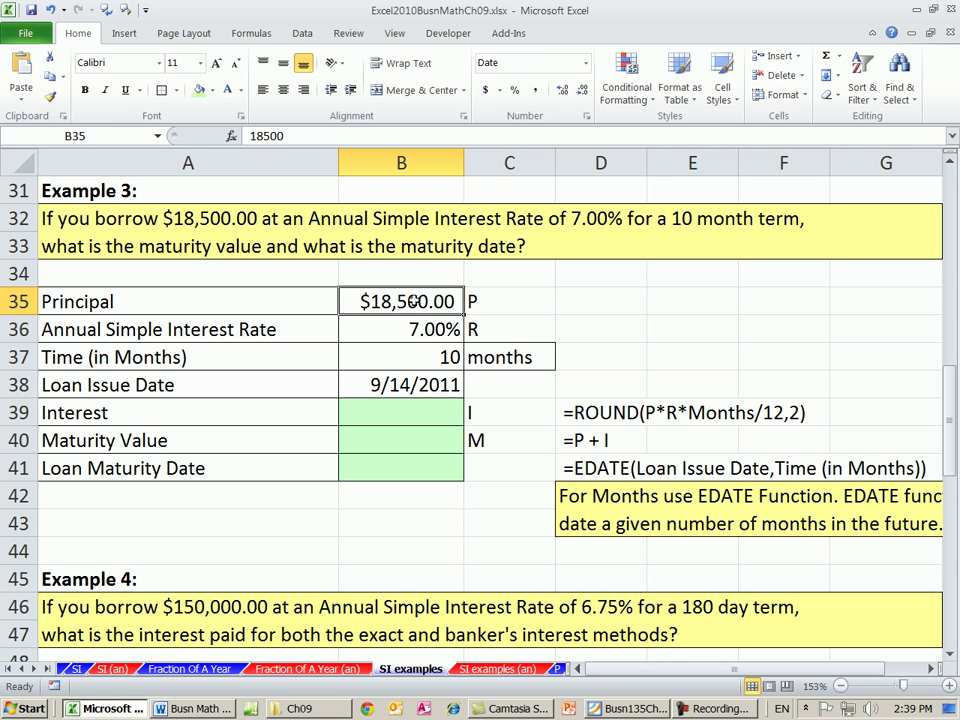
{"action": "left_click", "coordinate": [420, 328]}
{"action": "left_click", "coordinate": [425, 359]}
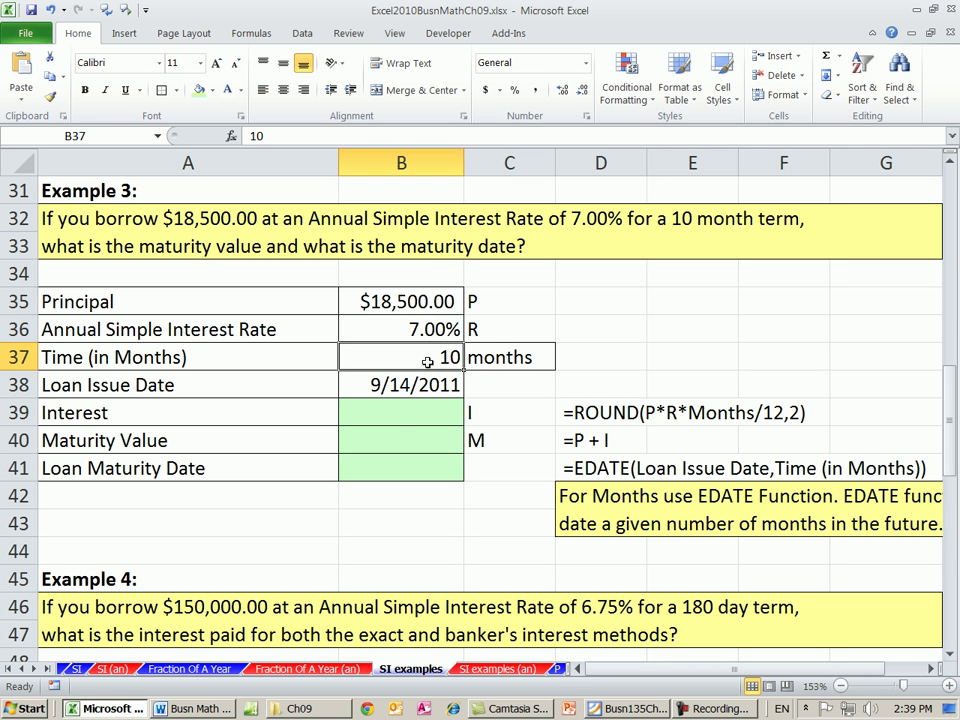
Enter =ROUND(B35*B36*B37/12,2) in B39 for interest of $1,079.17
{"action": "left_click", "coordinate": [394, 416]}
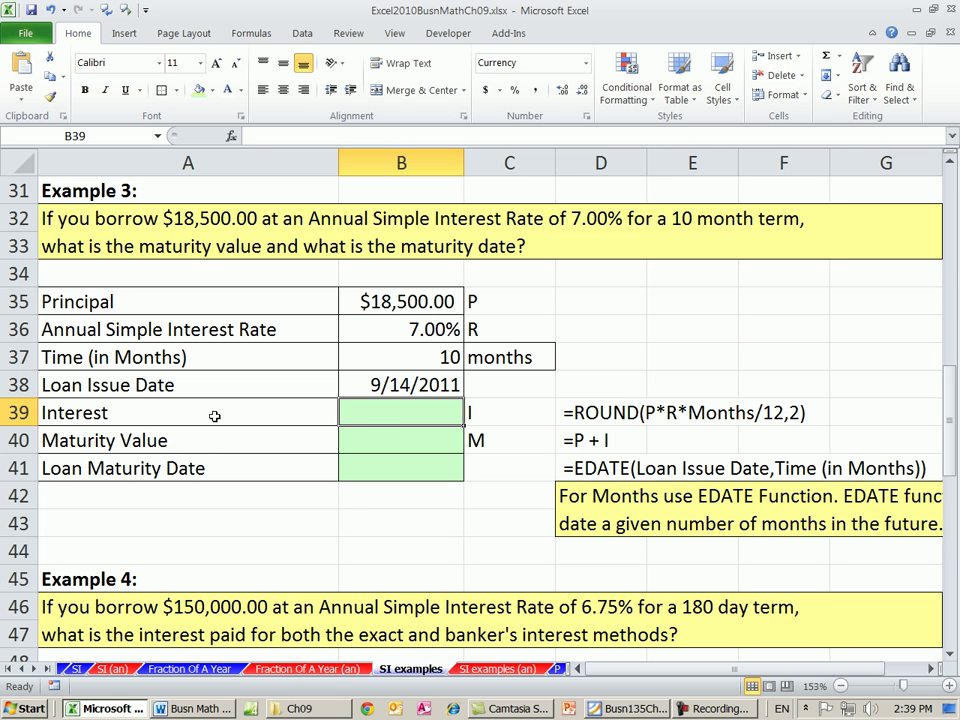
{"action": "type", "text": "=round"}
{"action": "key", "text": "Tab"}
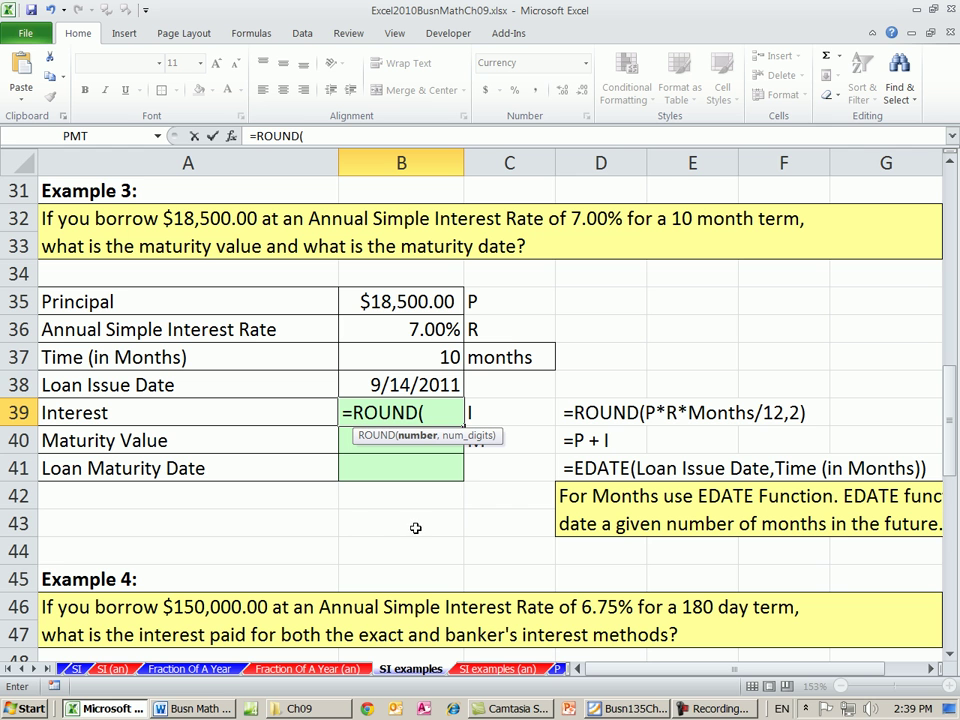
{"action": "left_click", "coordinate": [383, 305]}
{"action": "type", "text": "*"}
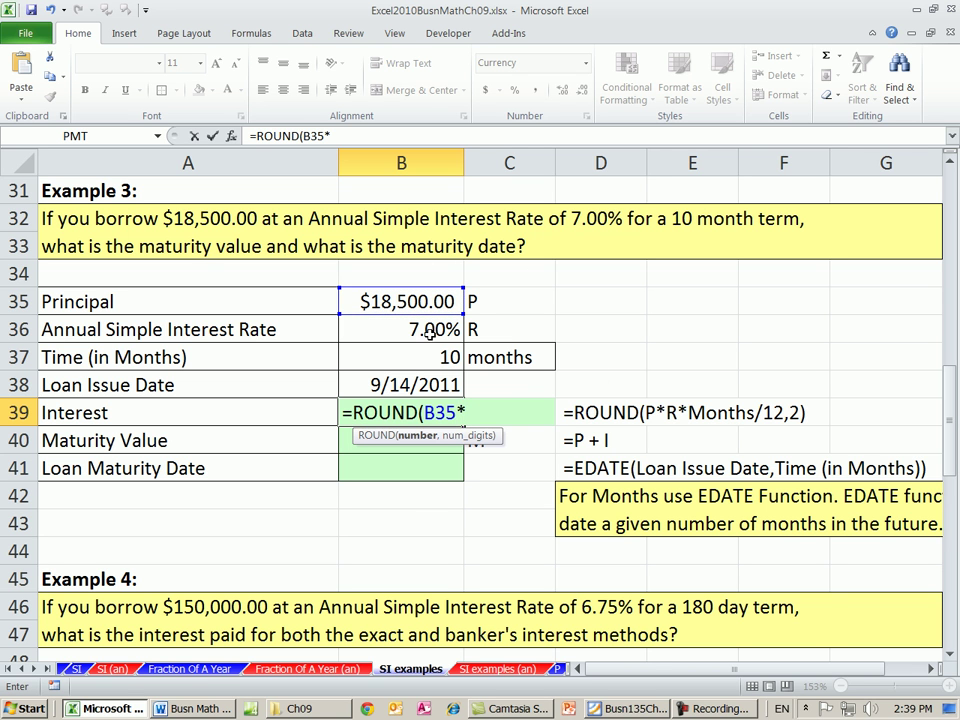
{"action": "left_click", "coordinate": [429, 331]}
{"action": "type", "text": "*"}
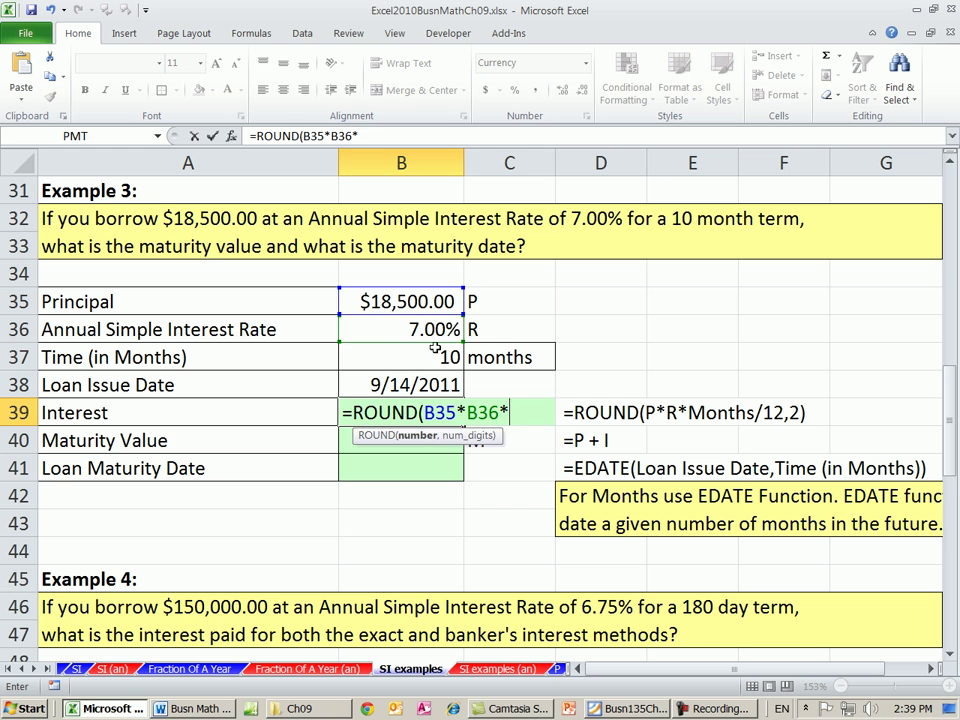
{"action": "left_click", "coordinate": [440, 357]}
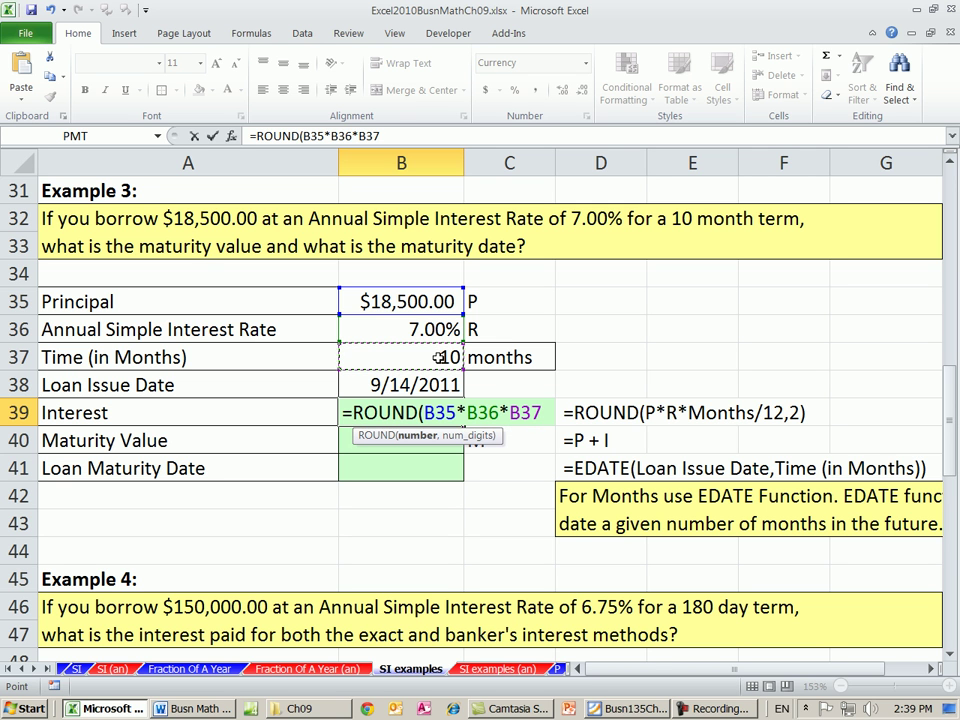
{"action": "type", "text": "/12"}
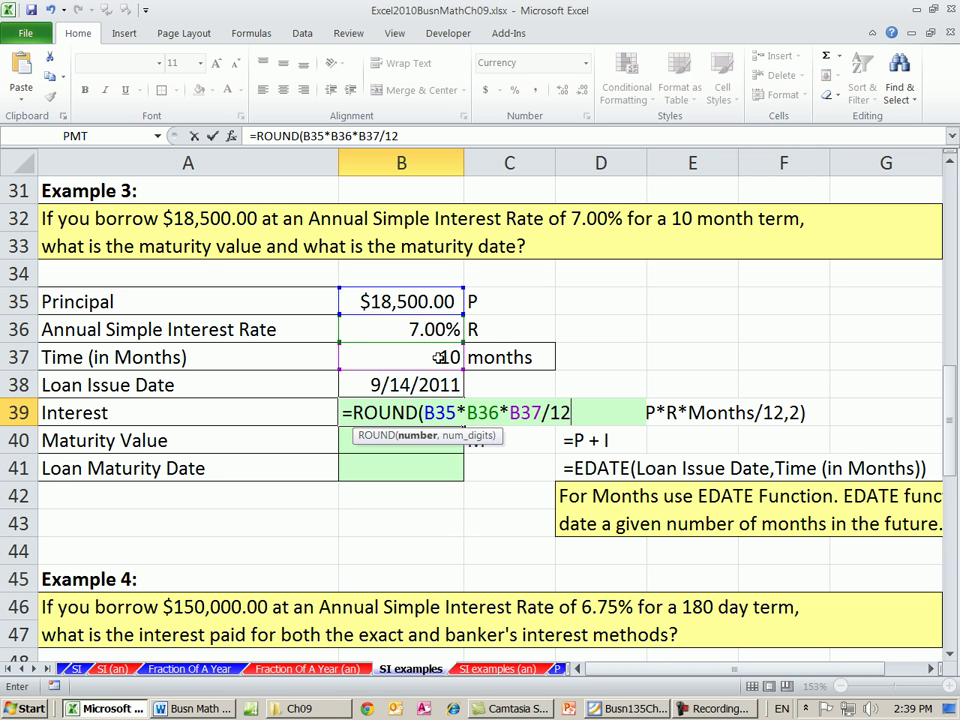
{"action": "type", "text": ",2"}
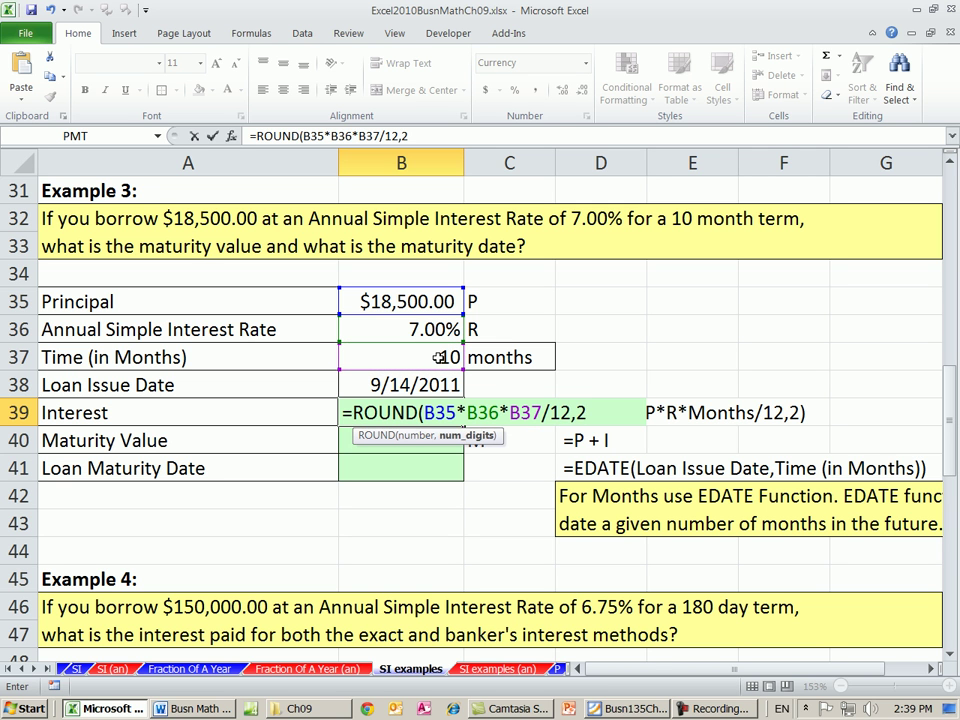
{"action": "key", "text": "ctrl+Return"}
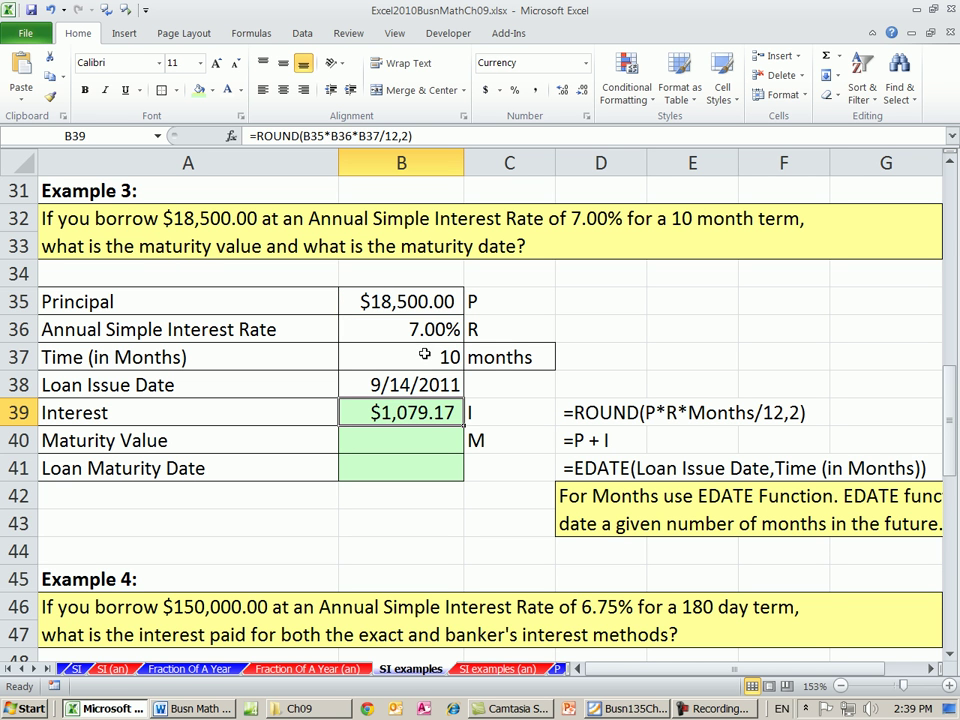
Enter principal plus interest in B40 for a maturity value of $19,579.17
{"action": "left_click", "coordinate": [405, 301]}
{"action": "left_click", "coordinate": [405, 412]}
{"action": "left_click", "coordinate": [400, 441]}
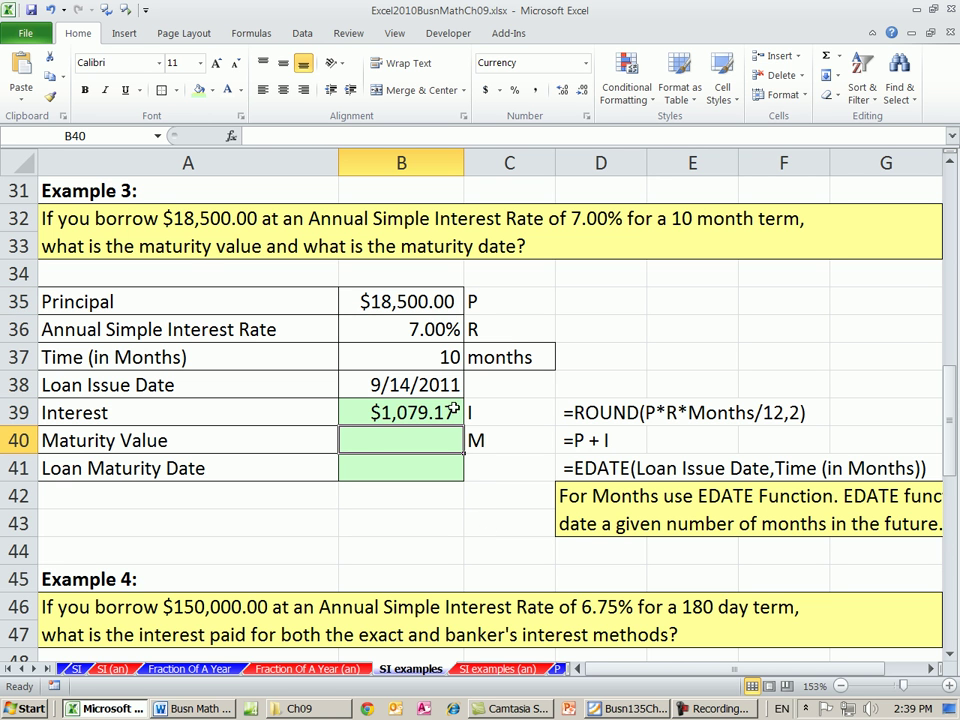
{"action": "type", "text": "="}
{"action": "left_click", "coordinate": [418, 301]}
{"action": "type", "text": "+"}
{"action": "left_click", "coordinate": [420, 411]}
{"action": "key", "text": "Return"}
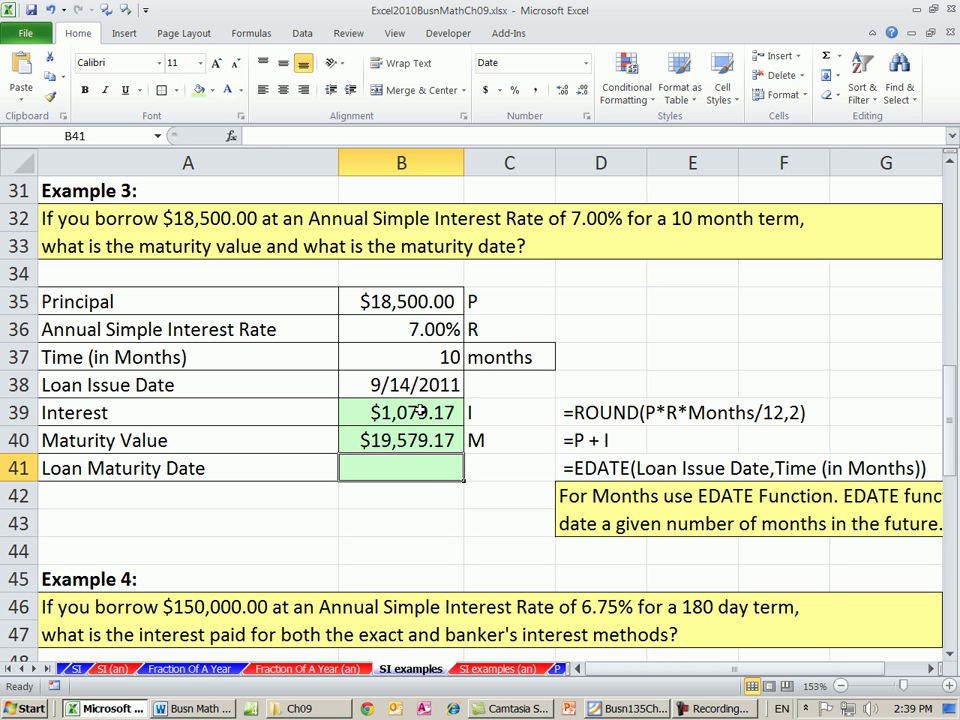
Enter =EDATE(B38,B37) in B41 for a maturity date of 7/14/2012
{"action": "type", "text": "=ed"}
{"action": "key", "text": "Tab"}
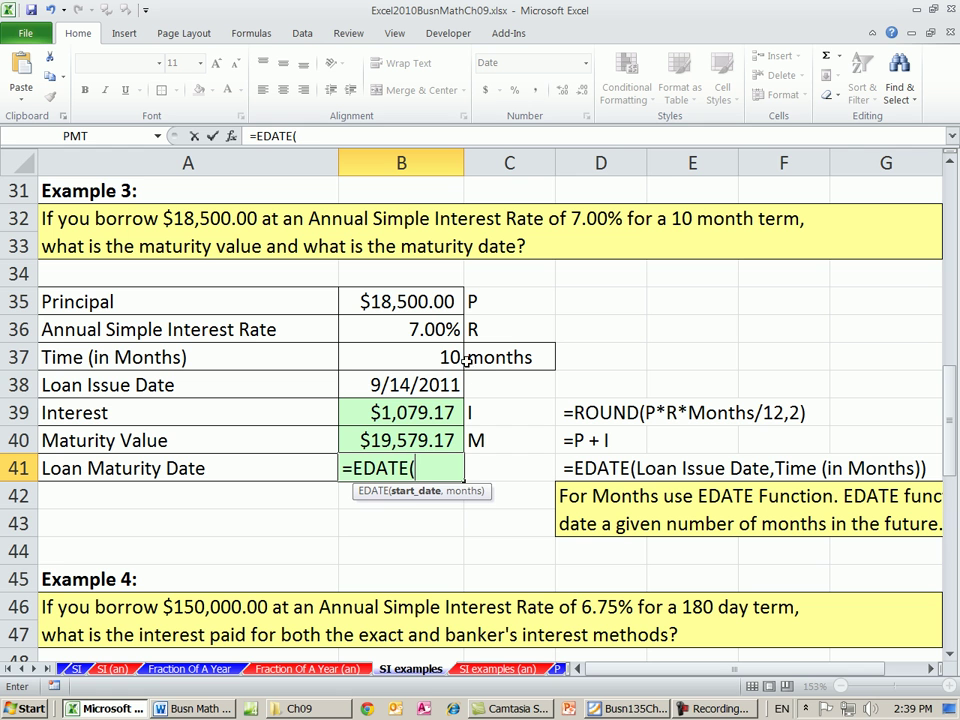
{"action": "left_click", "coordinate": [437, 388]}
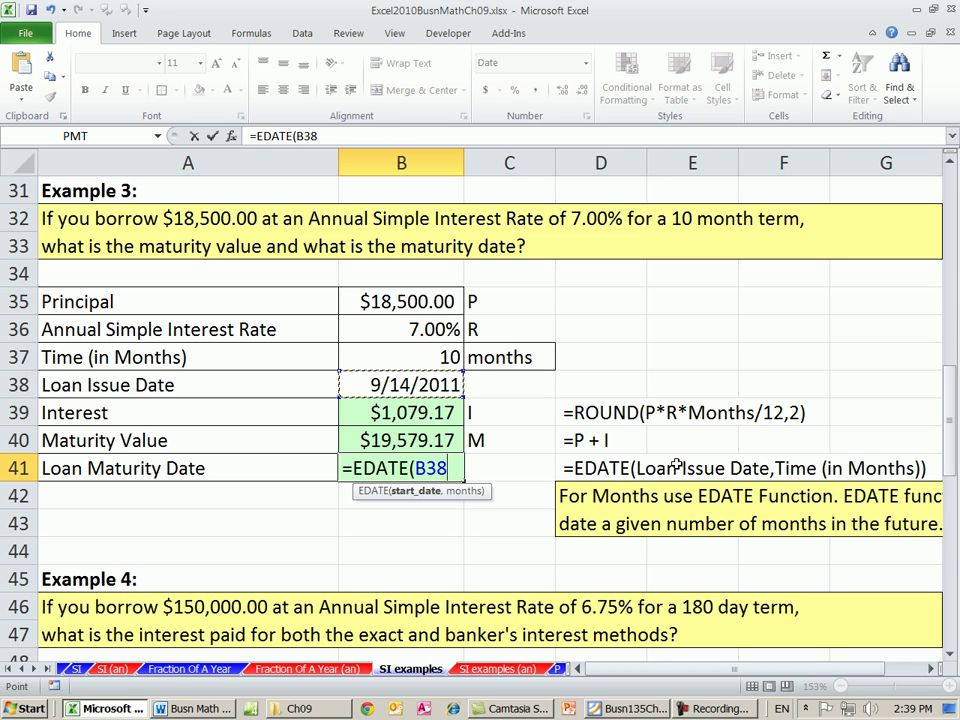
{"action": "type", "text": ","}
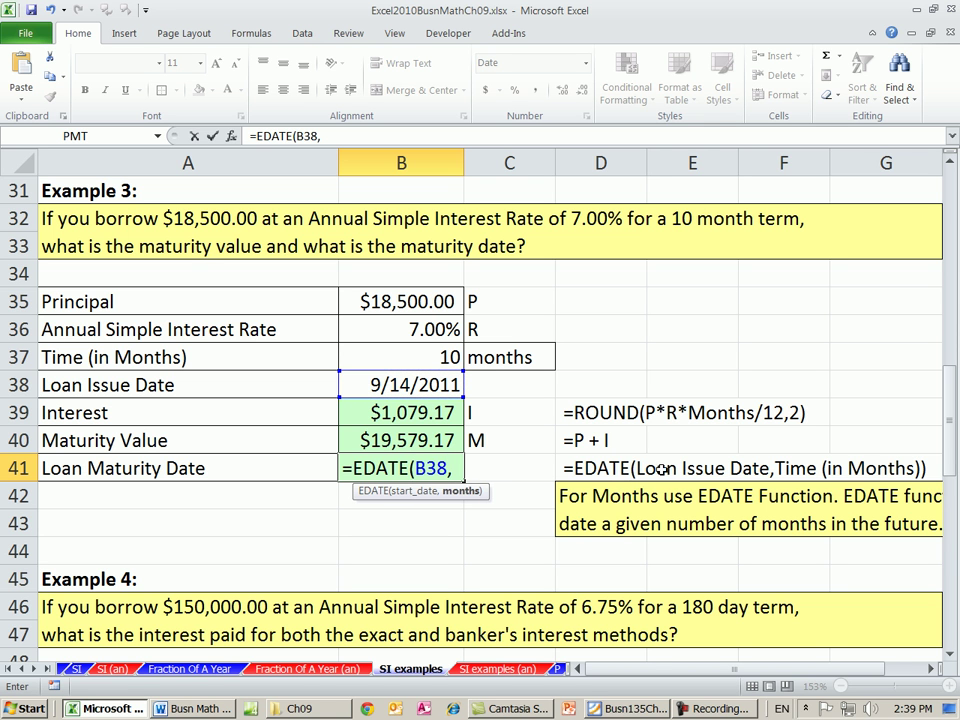
{"action": "left_click", "coordinate": [428, 355]}
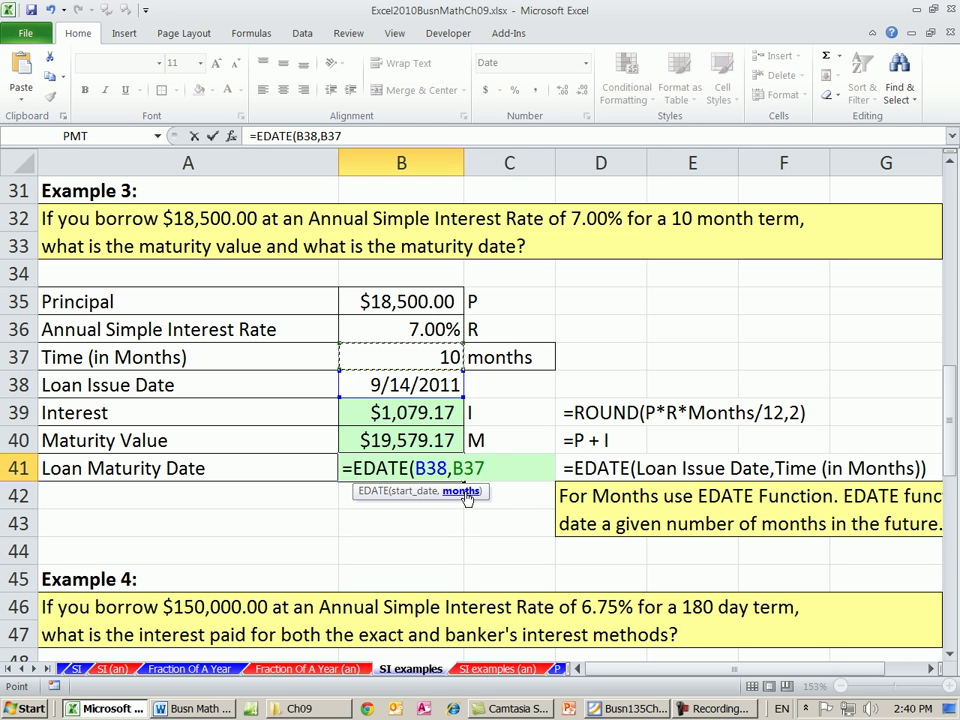
{"action": "key", "text": "Return"}
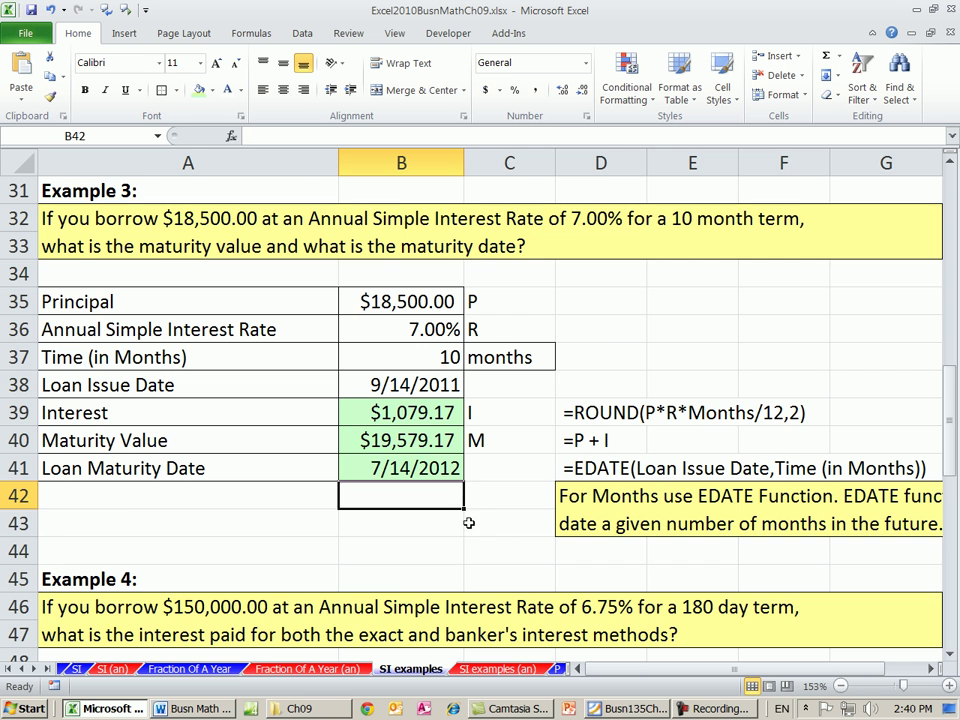
Scroll to Example 4 and review its $150,000.00 principal and 6.75% rate
{"action": "scroll", "coordinate": [467, 524], "scroll_direction": "down", "scroll_amount": 4}
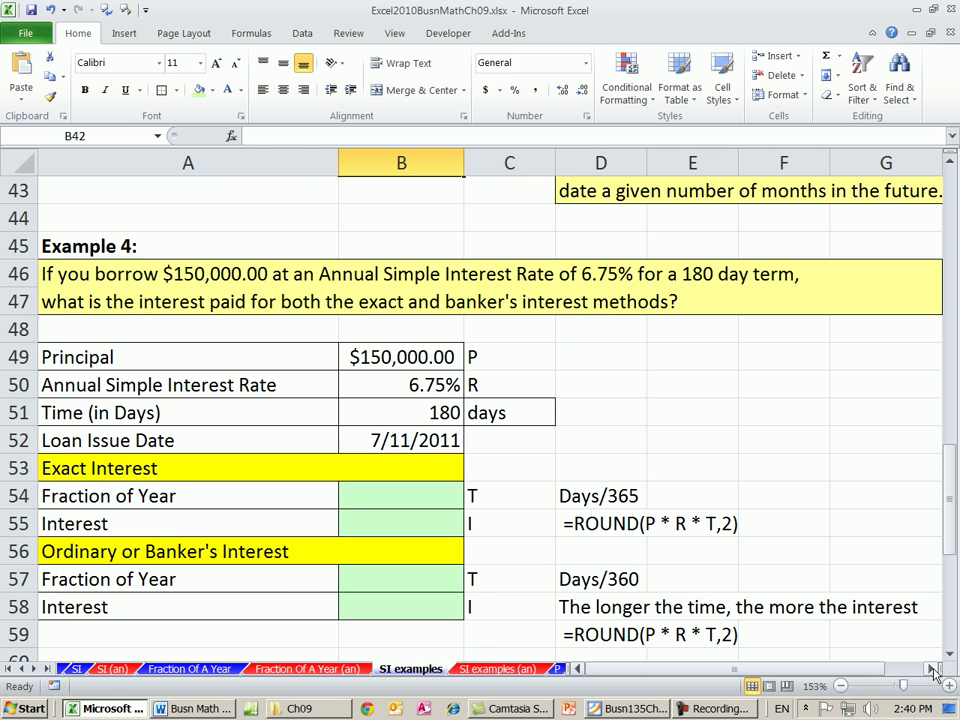
{"action": "double_click", "coordinate": [951, 656]}
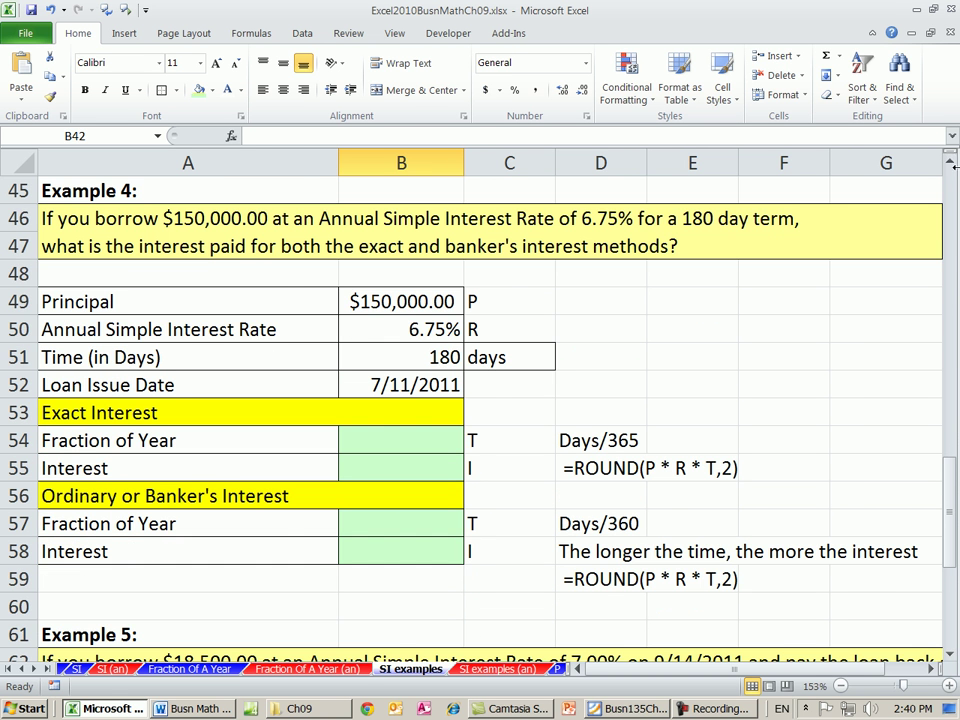
{"action": "left_click", "coordinate": [951, 157]}
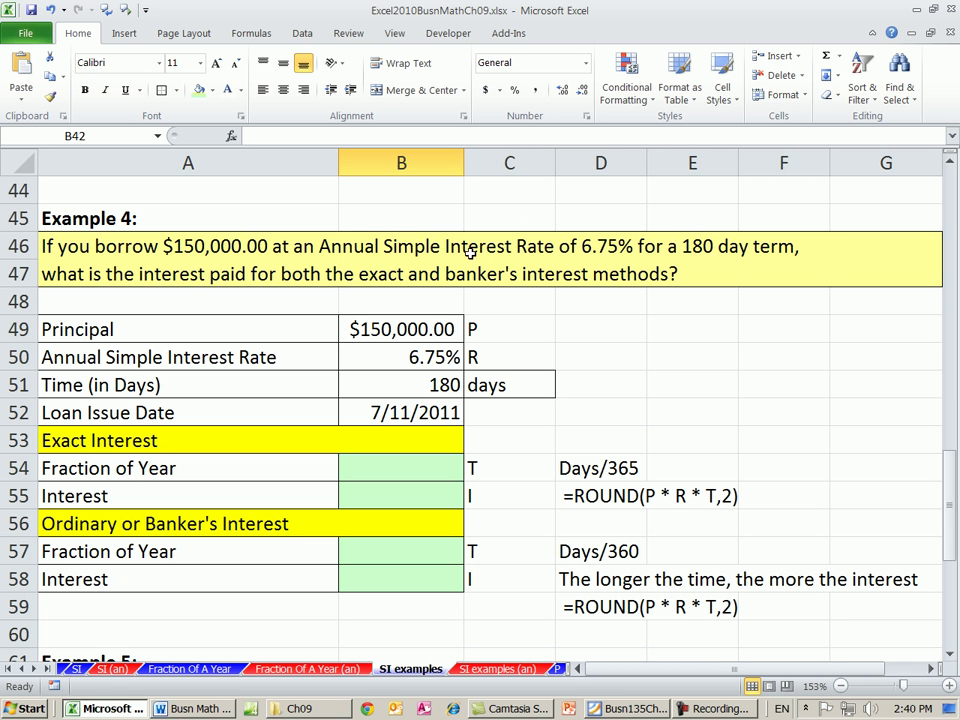
{"action": "left_click", "coordinate": [400, 330]}
{"action": "left_click", "coordinate": [409, 358]}
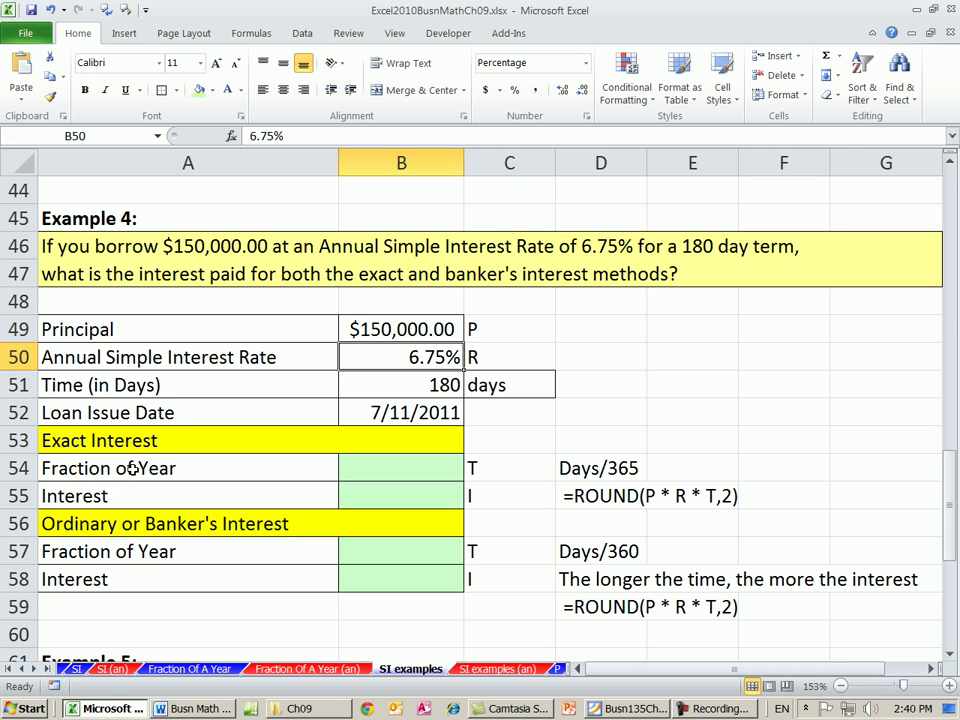
Enter =B51/365 in B54 for an exact fraction of year of 0.493150685
{"action": "left_click", "coordinate": [395, 465]}
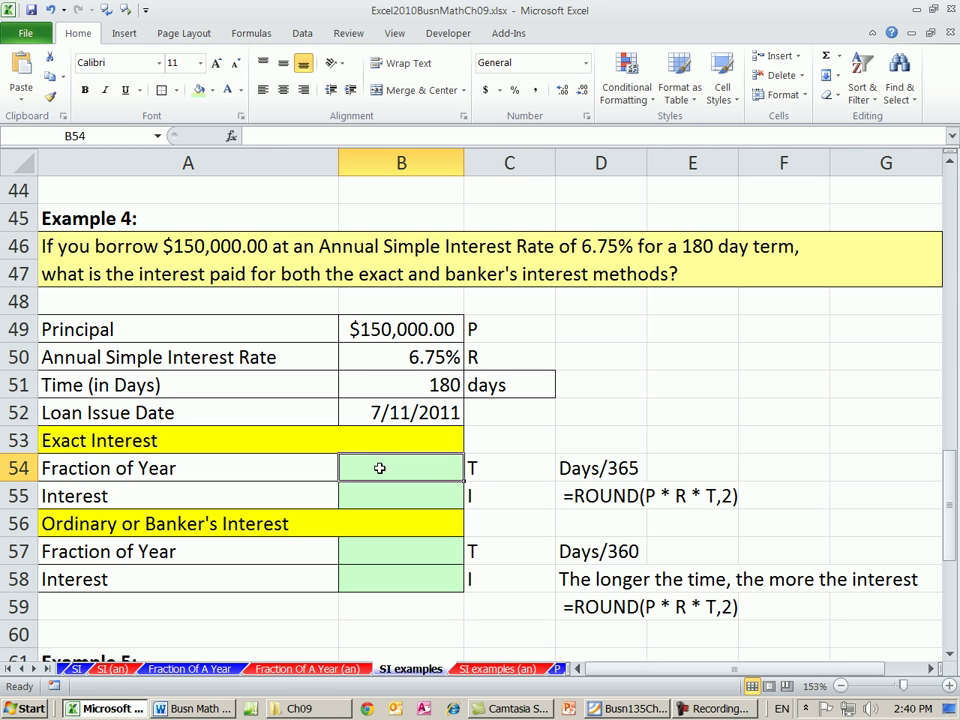
{"action": "type", "text": "="}
{"action": "left_click", "coordinate": [430, 386]}
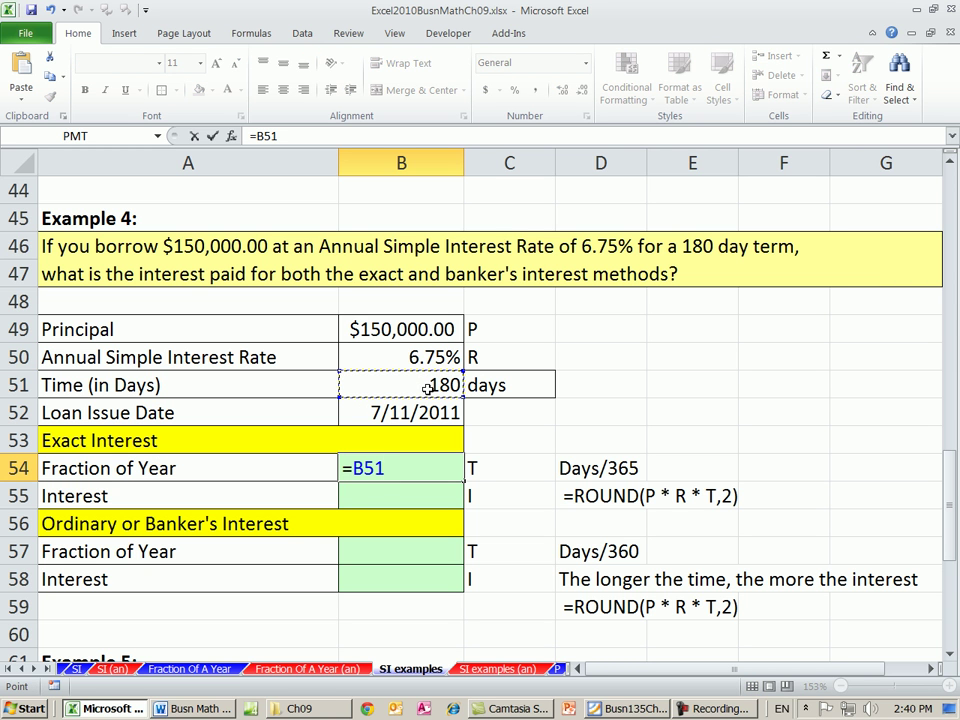
{"action": "type", "text": "/365"}
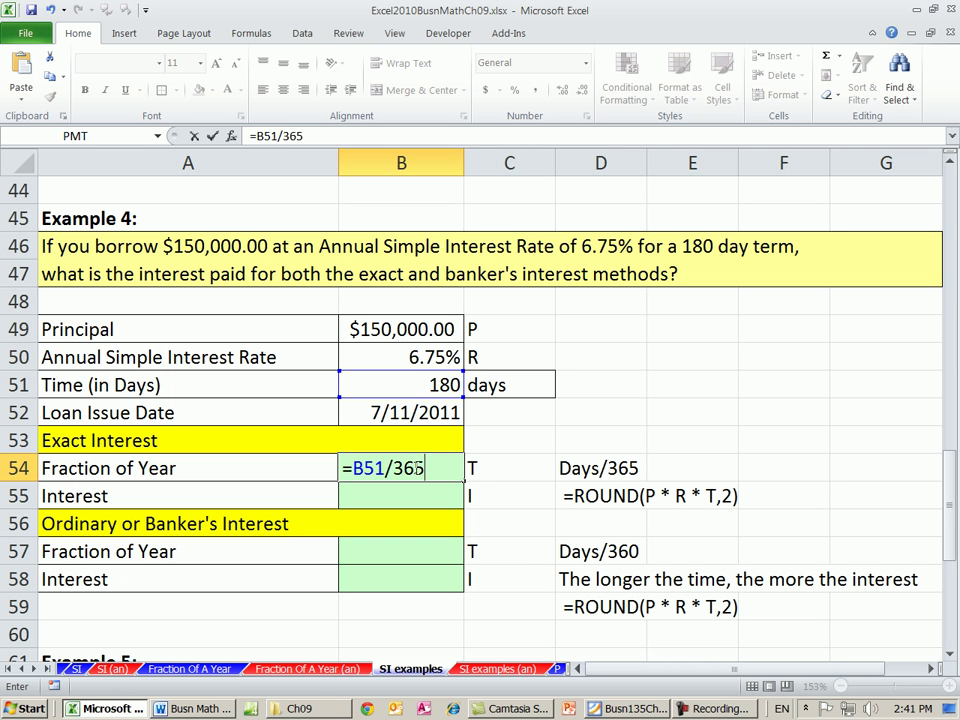
{"action": "double_click", "coordinate": [412, 467]}
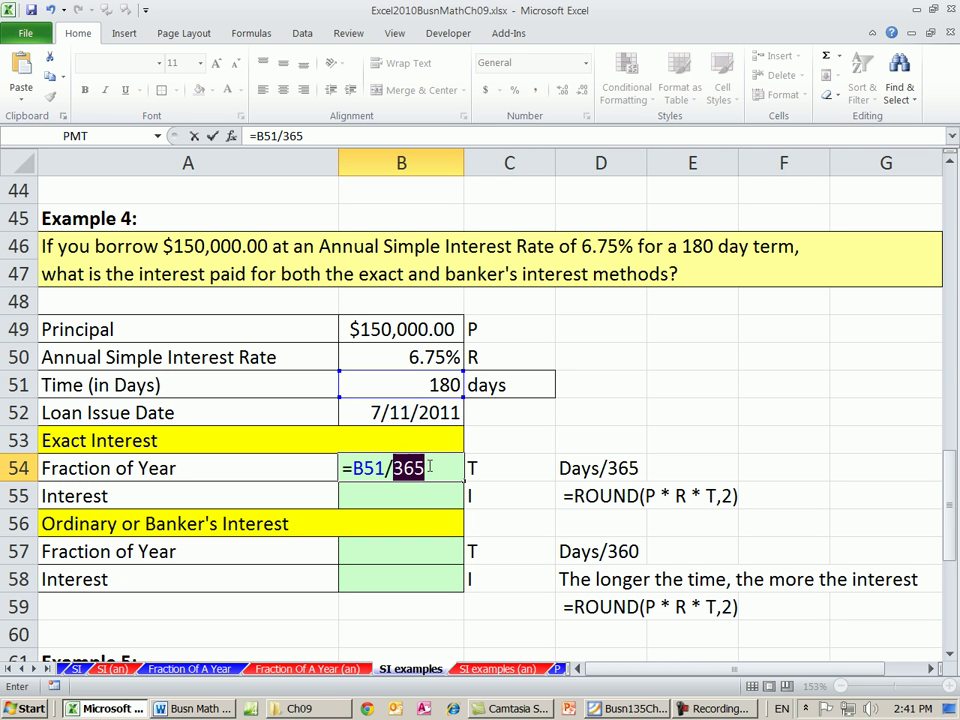
{"action": "left_click", "coordinate": [440, 468]}
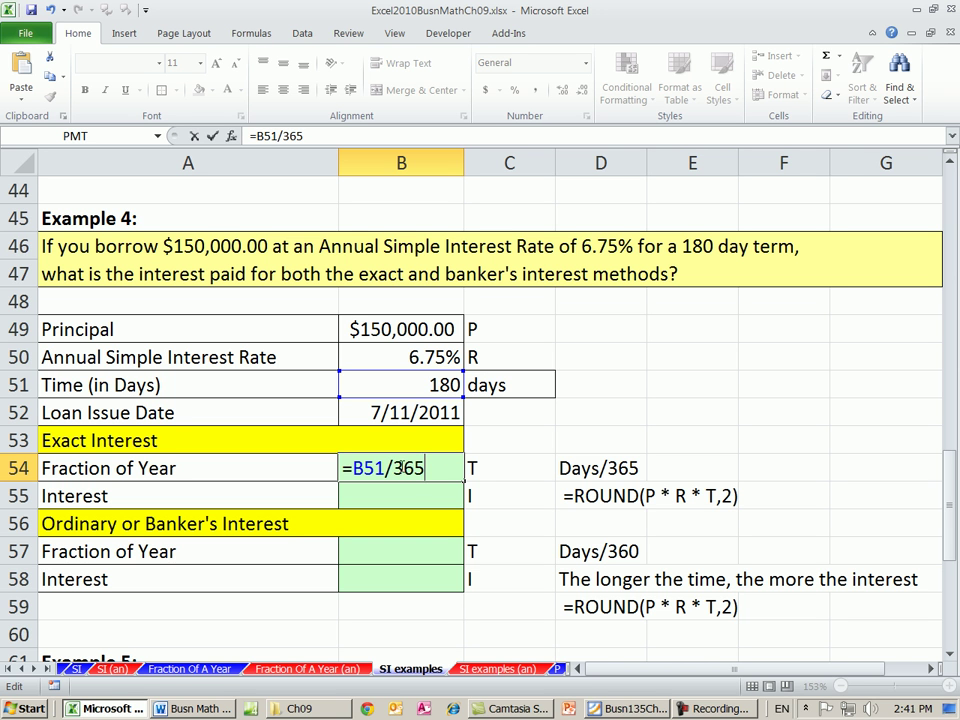
{"action": "left_click_drag", "start_coordinate": [393, 468], "coordinate": [431, 468]}
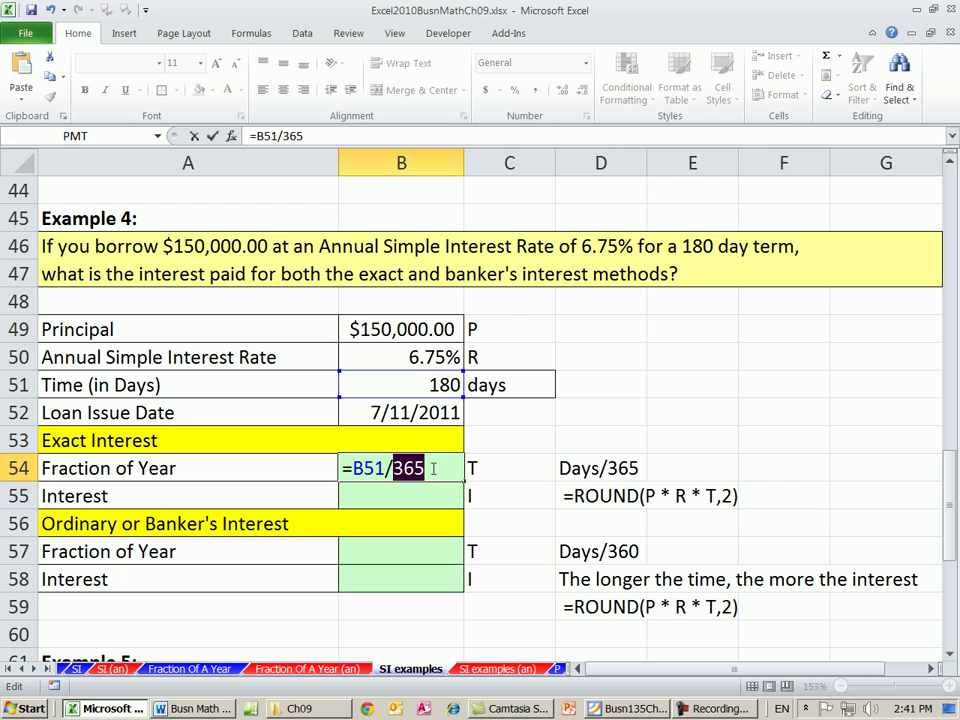
{"action": "left_click", "coordinate": [433, 468]}
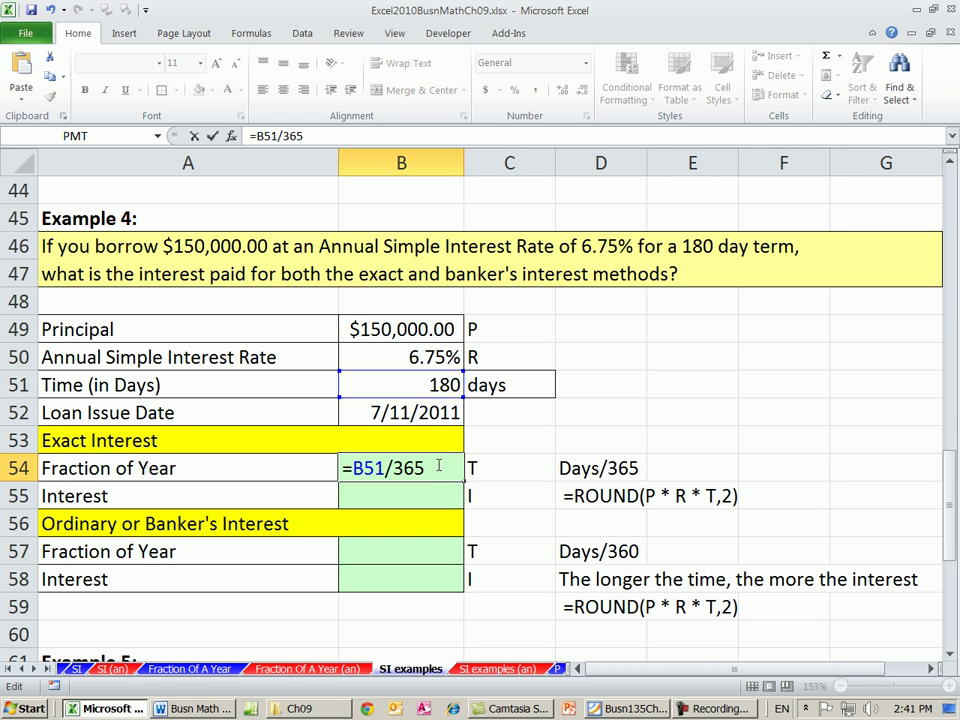
{"action": "type", "text": ".25"}
{"action": "key", "text": "BackSpace"}
{"action": "key", "text": "BackSpace"}
{"action": "key", "text": "BackSpace"}
{"action": "key", "text": "shift+Left"}
{"action": "key", "text": "shift+Left"}
{"action": "key", "text": "shift+Left"}
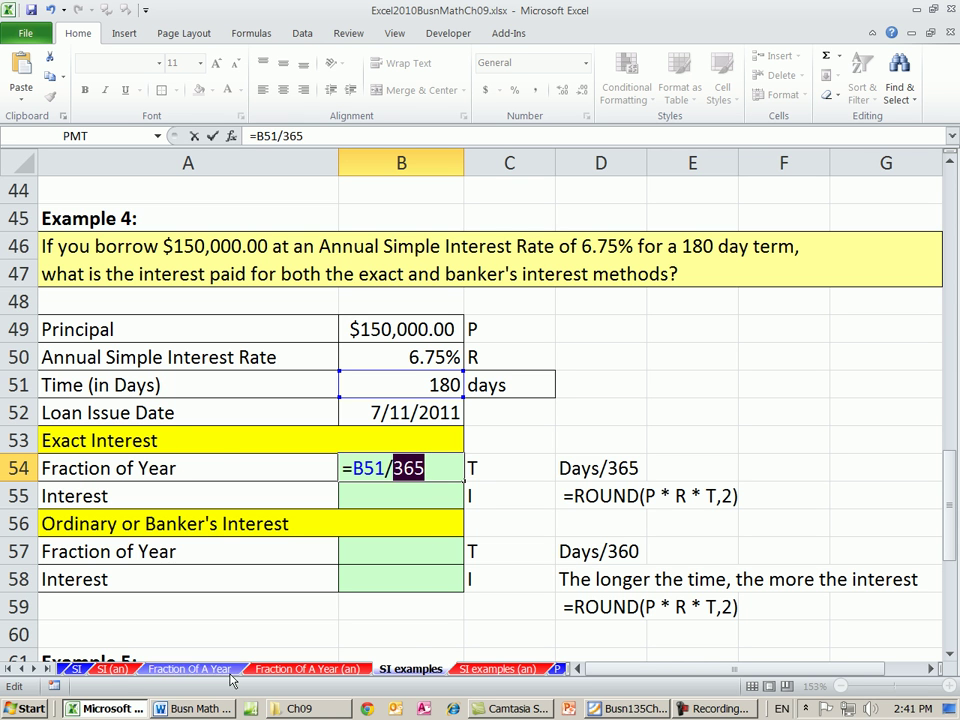
{"action": "key", "text": "Return"}
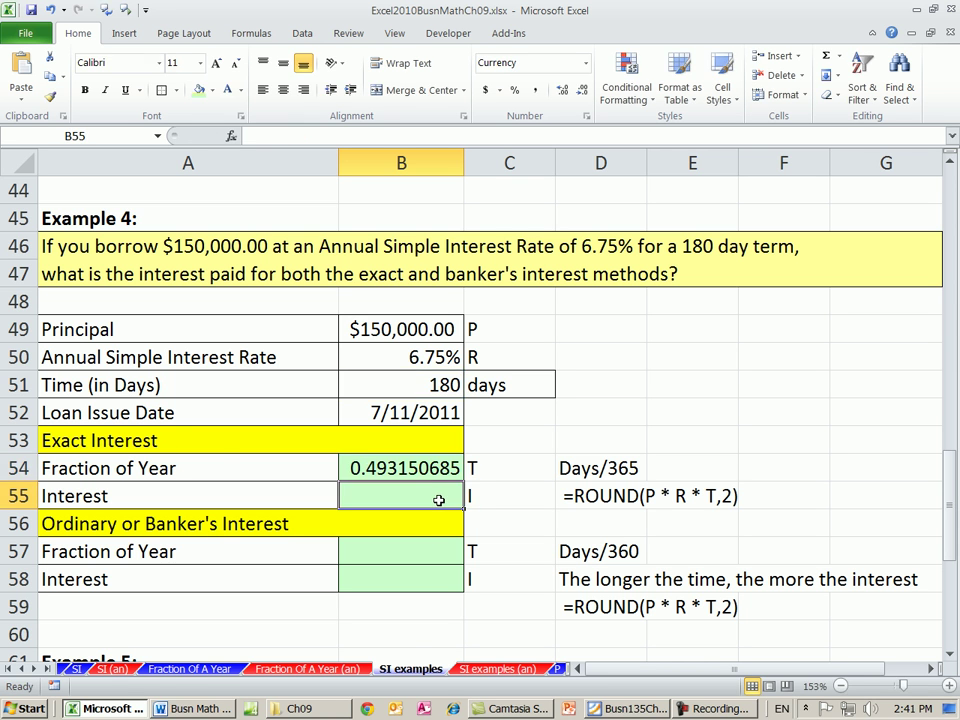
Enter =B51/360 in B57 for a banker's fraction of year of 0.5
{"action": "left_click", "coordinate": [395, 552]}
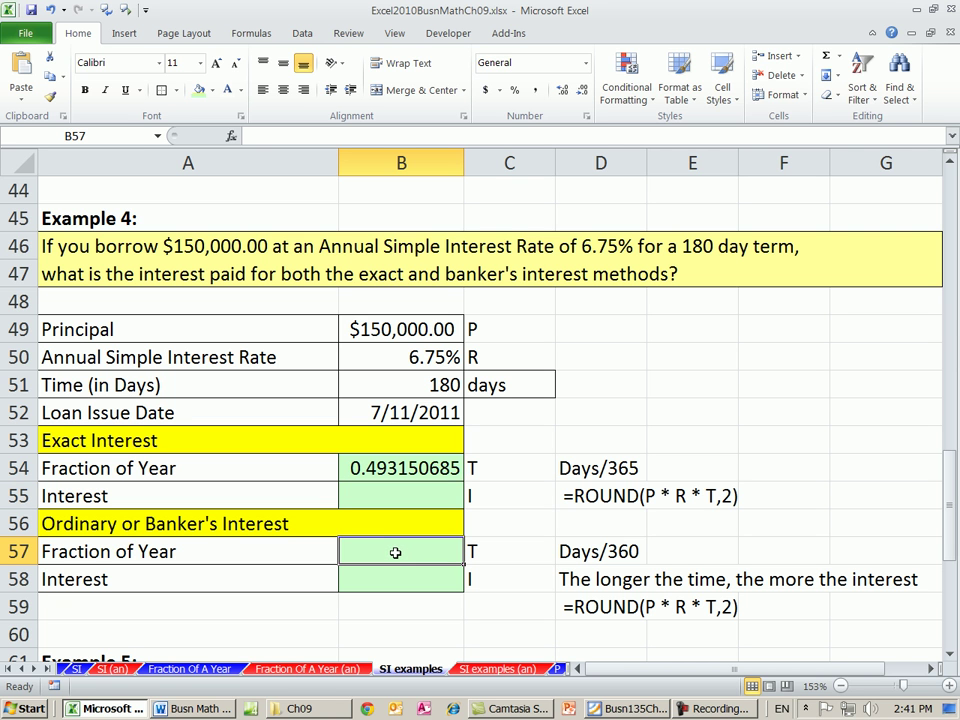
{"action": "type", "text": "="}
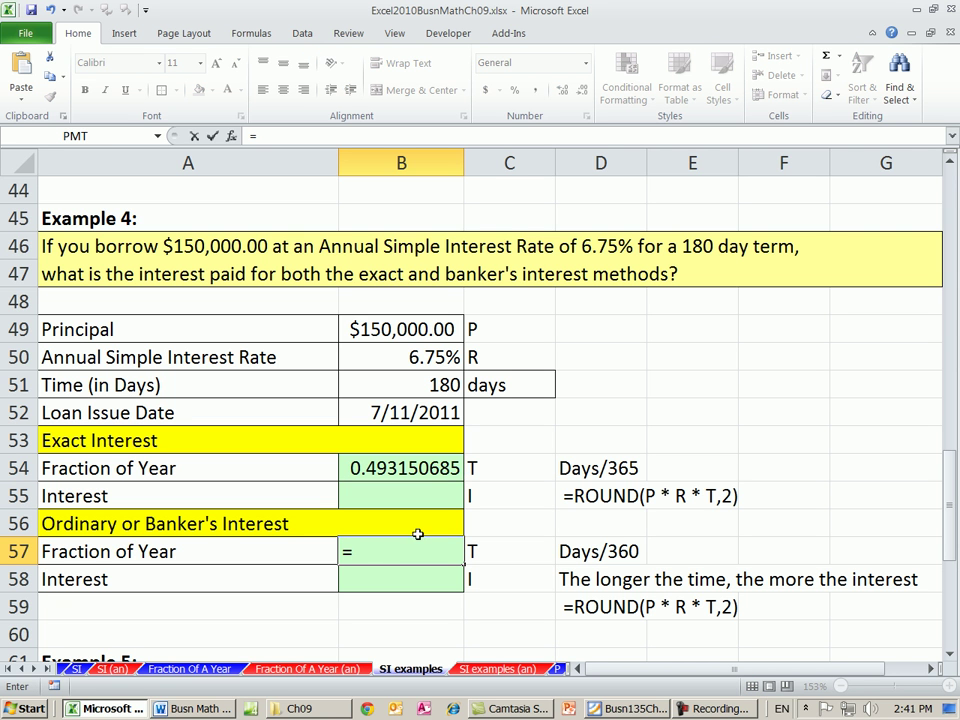
{"action": "left_click", "coordinate": [414, 384]}
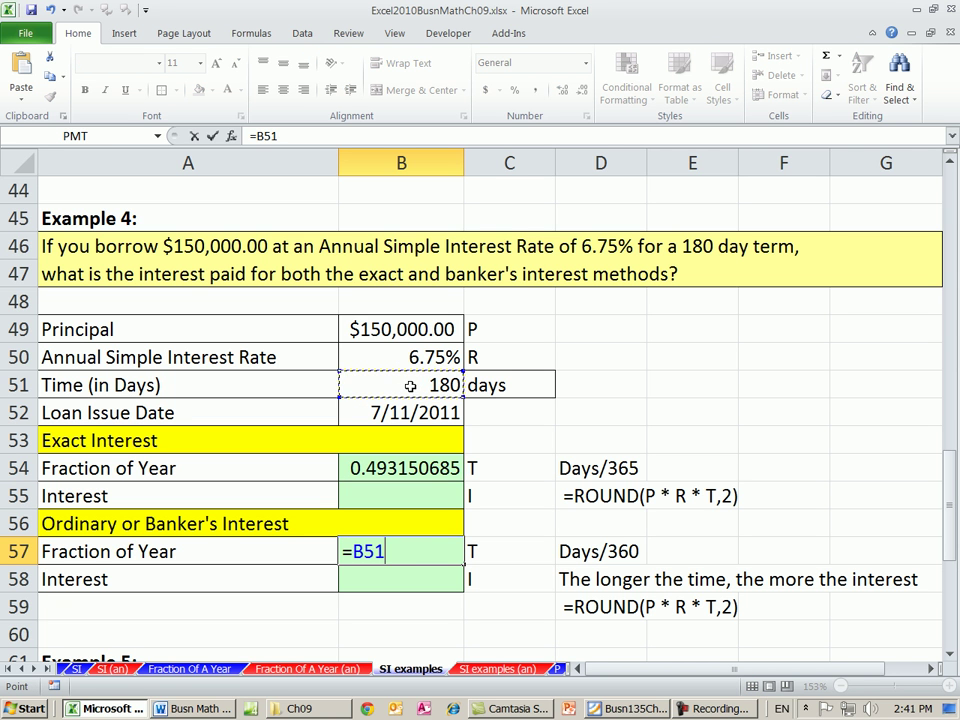
{"action": "type", "text": "/360"}
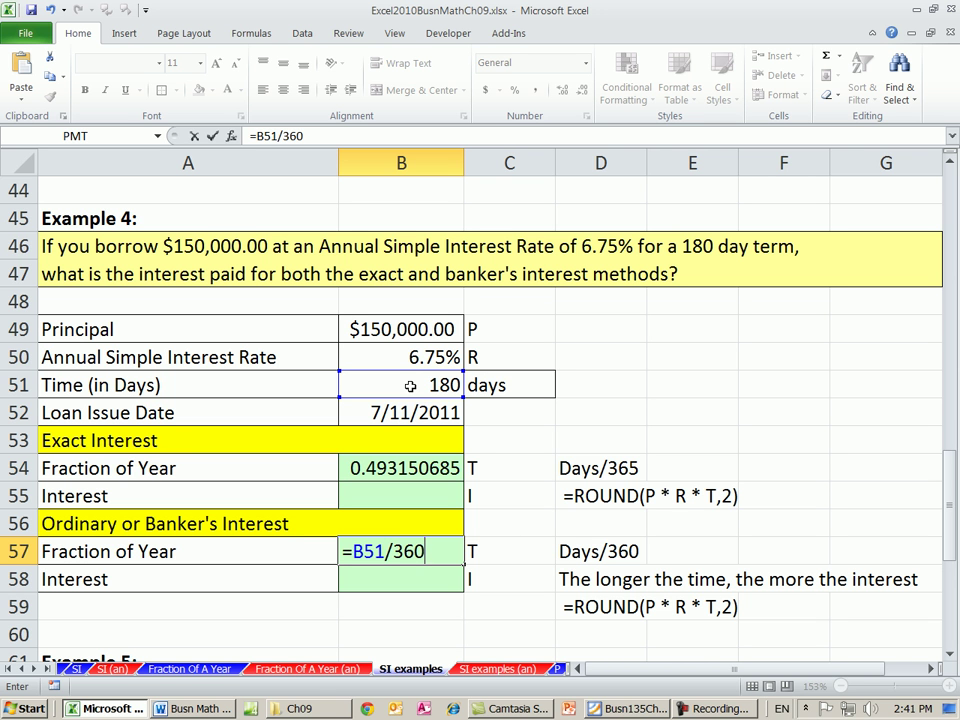
{"action": "double_click", "coordinate": [428, 556]}
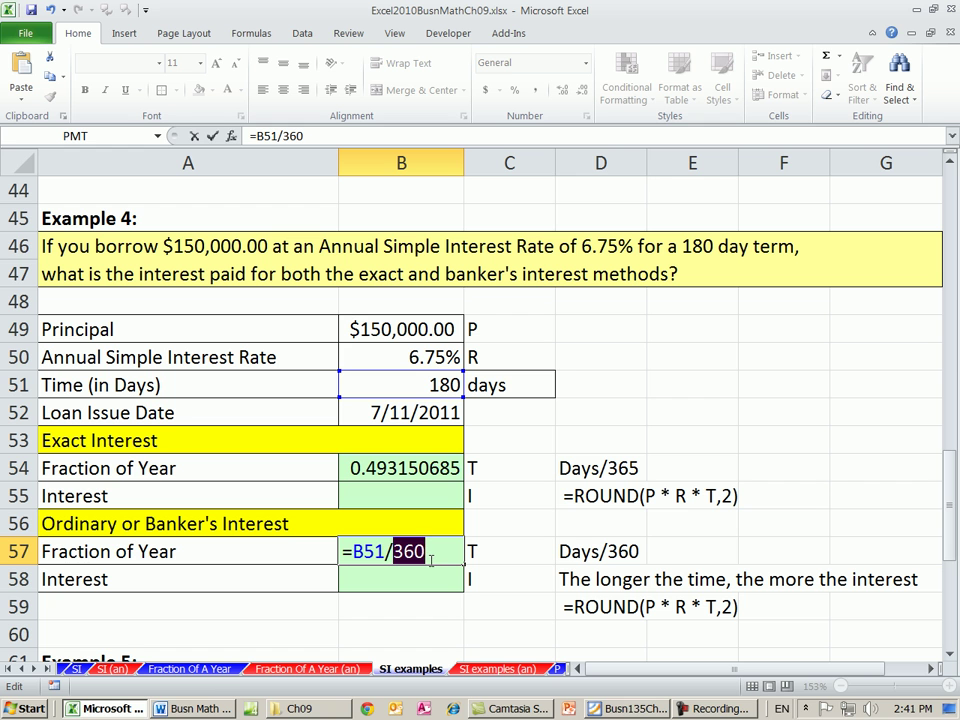
{"action": "left_click", "coordinate": [366, 550]}
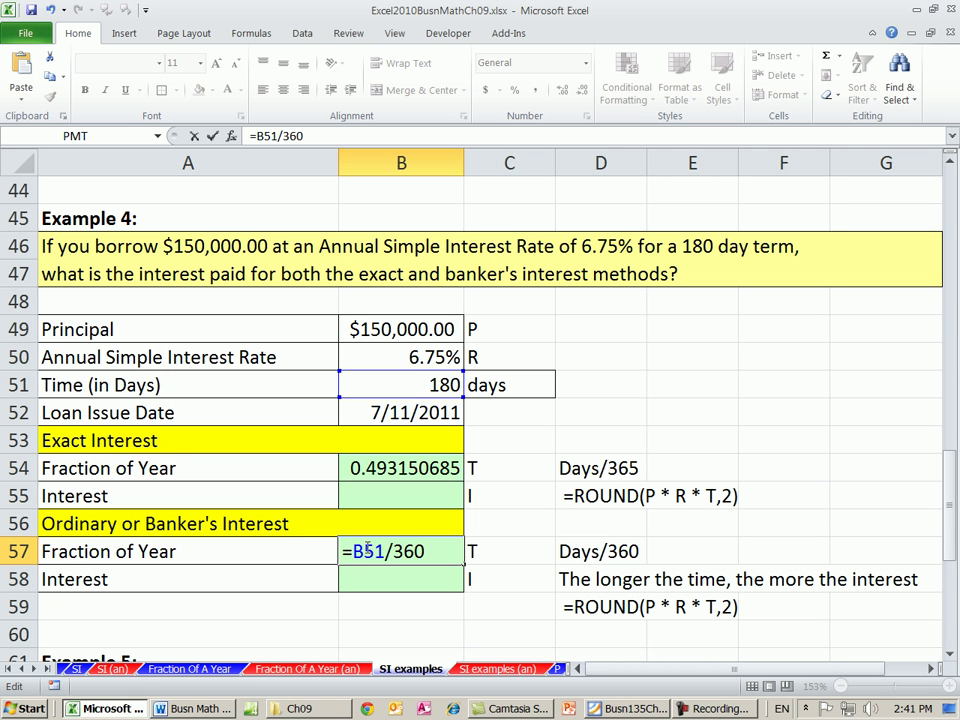
{"action": "double_click", "coordinate": [409, 553]}
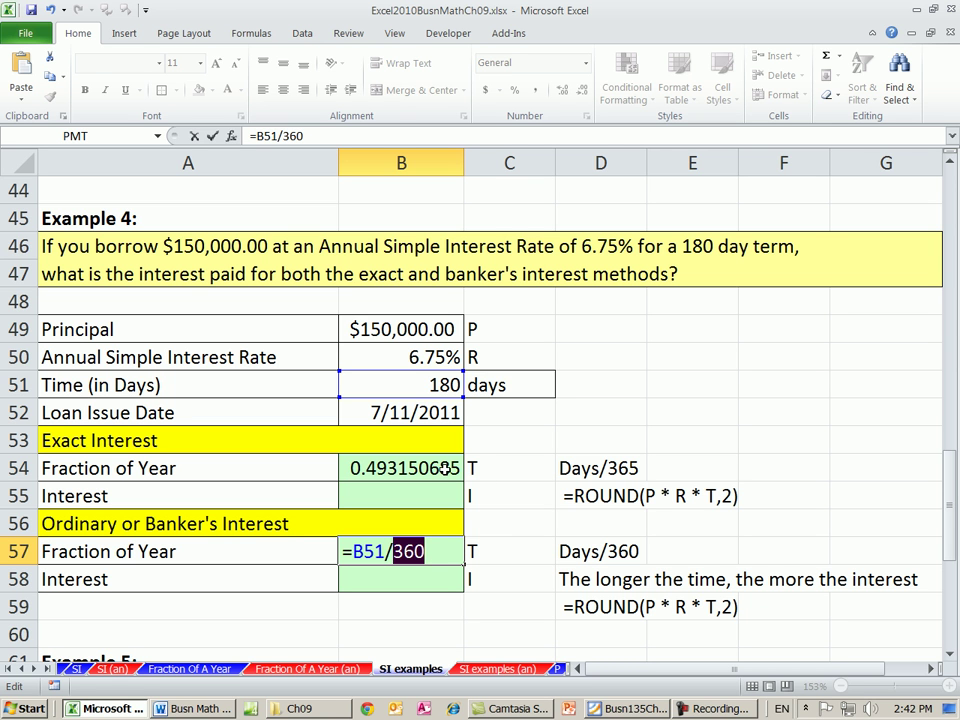
{"action": "key", "text": "Return"}
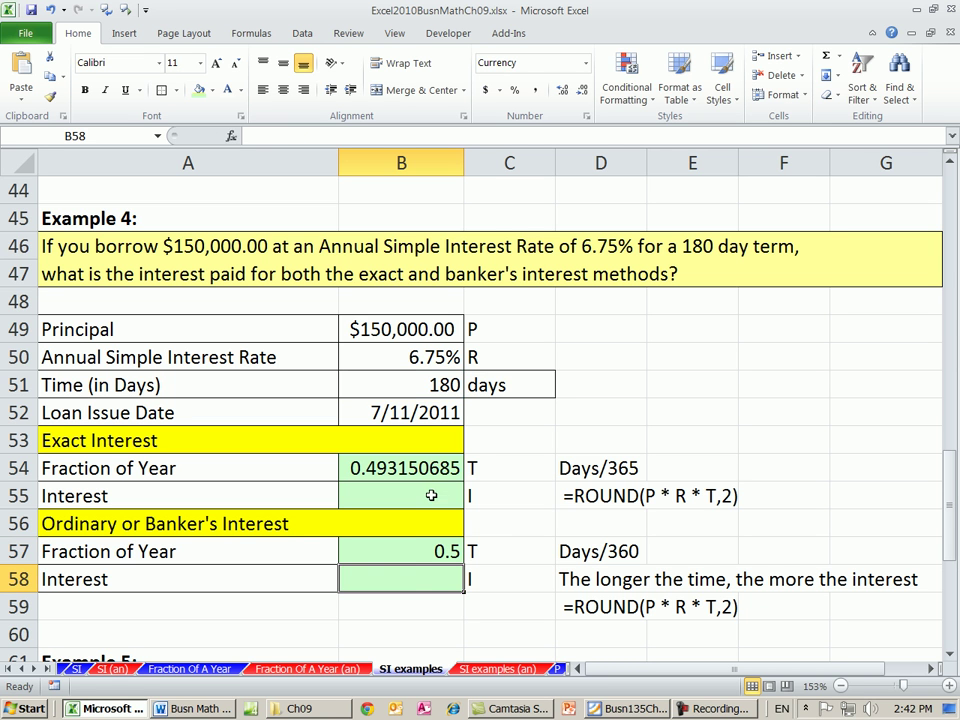
{"action": "left_click", "coordinate": [415, 548]}
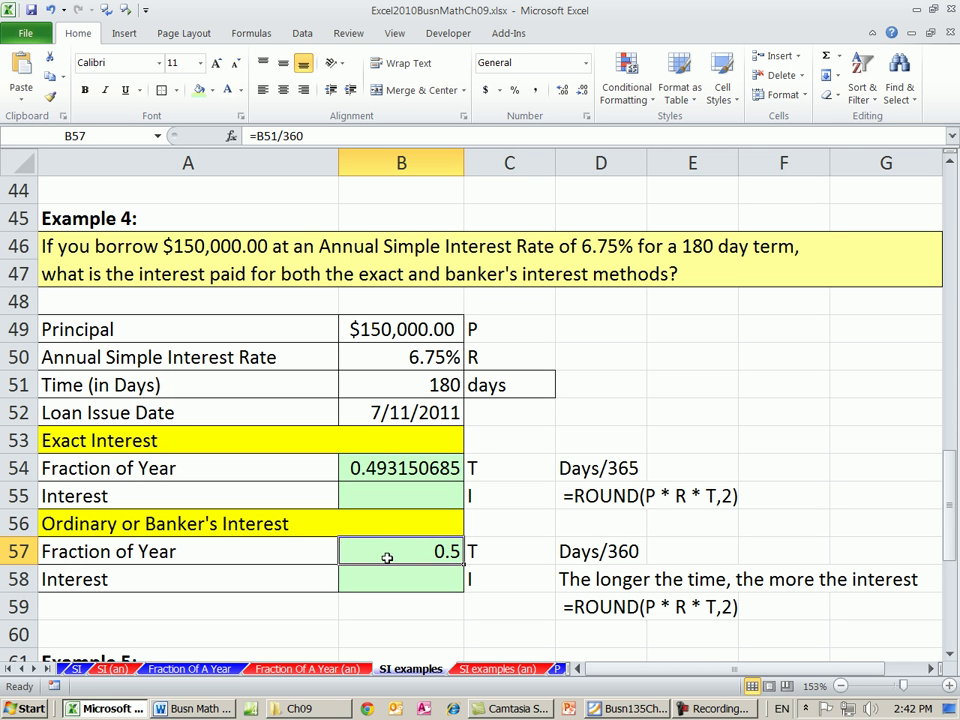
{"action": "left_click", "coordinate": [435, 467]}
Enter =ROUND(B49*B50*B54,2) in B55 for exact interest of $4,993.15
{"action": "left_click", "coordinate": [436, 493]}
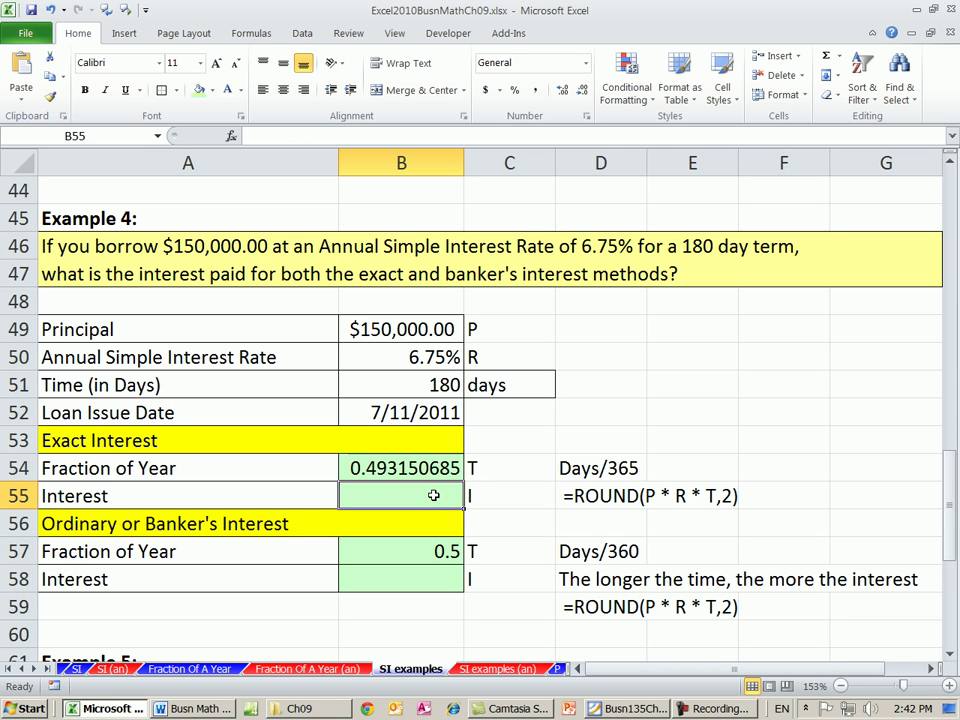
{"action": "type", "text": "=roun"}
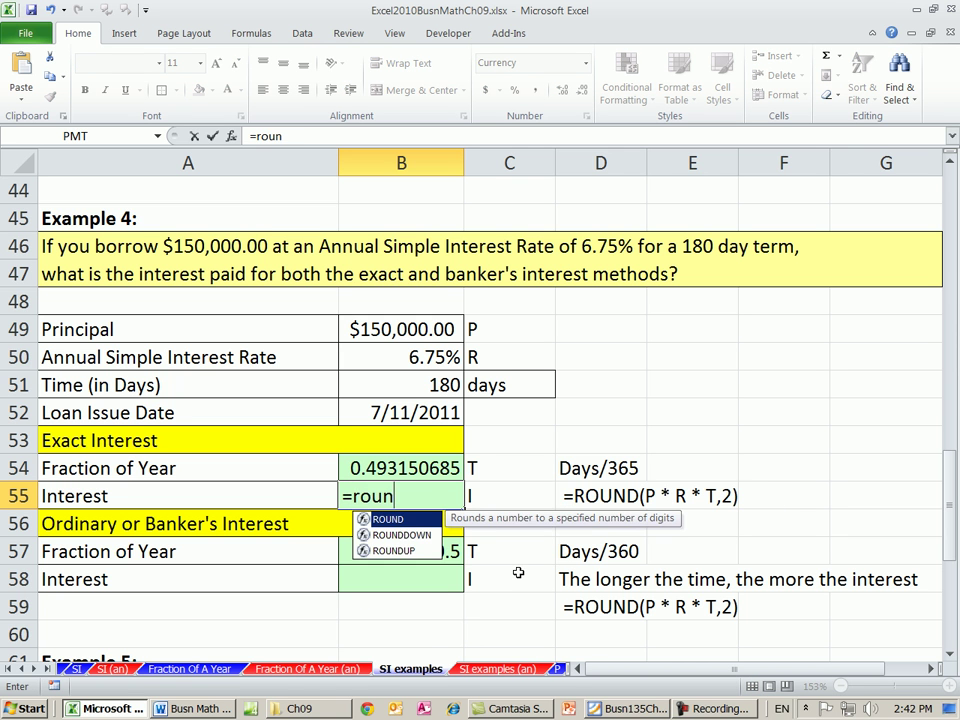
{"action": "key", "text": "Tab"}
{"action": "left_click", "coordinate": [401, 330]}
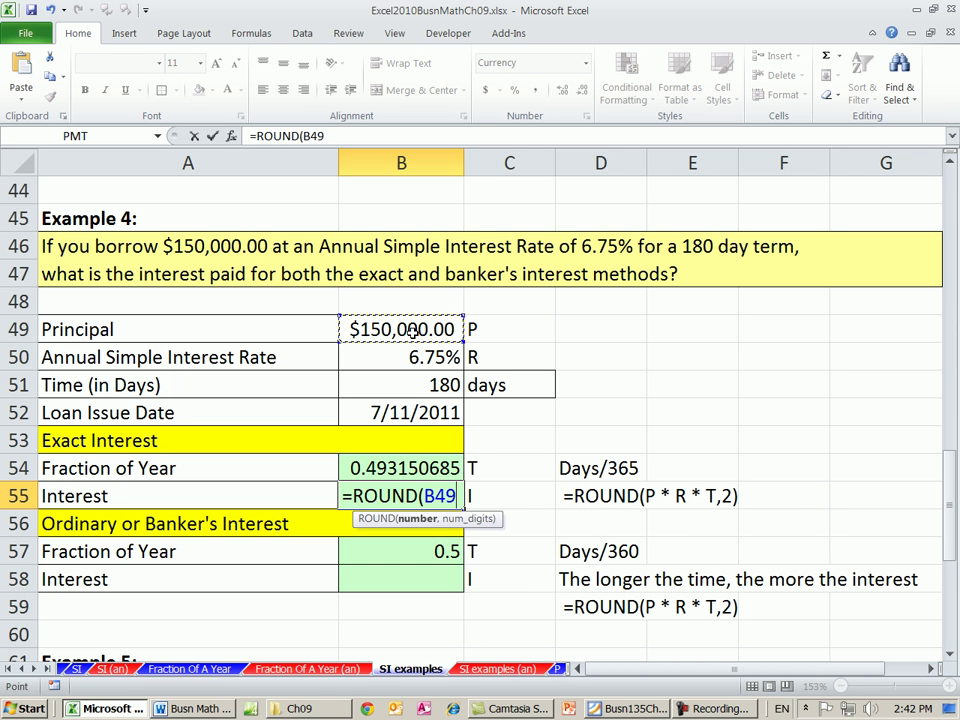
{"action": "type", "text": "*"}
{"action": "left_click", "coordinate": [399, 357]}
{"action": "type", "text": "*"}
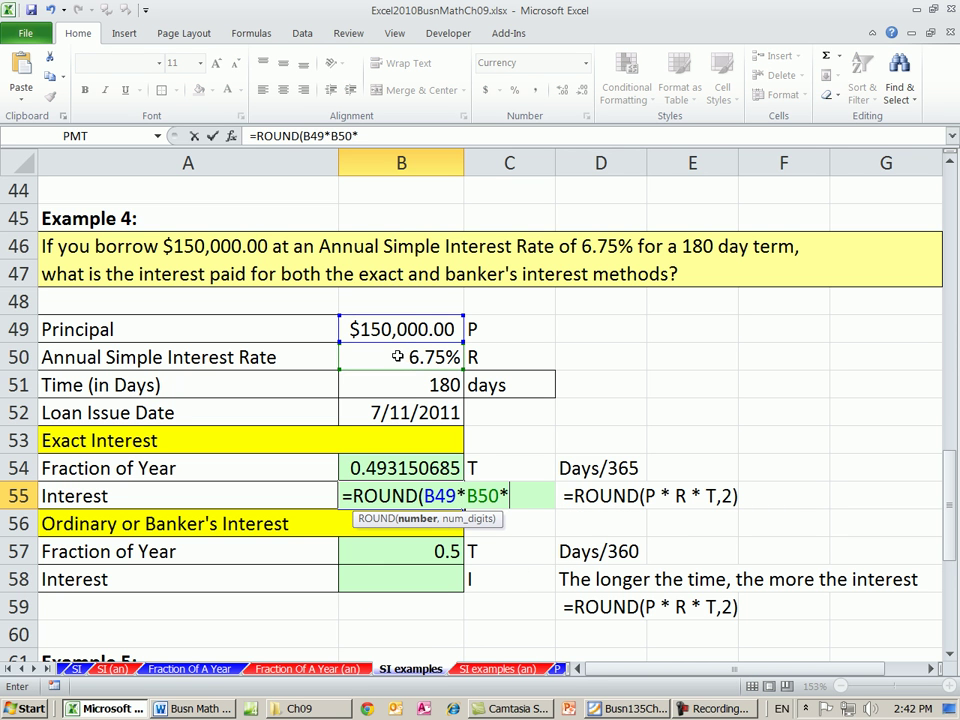
{"action": "left_click", "coordinate": [404, 467]}
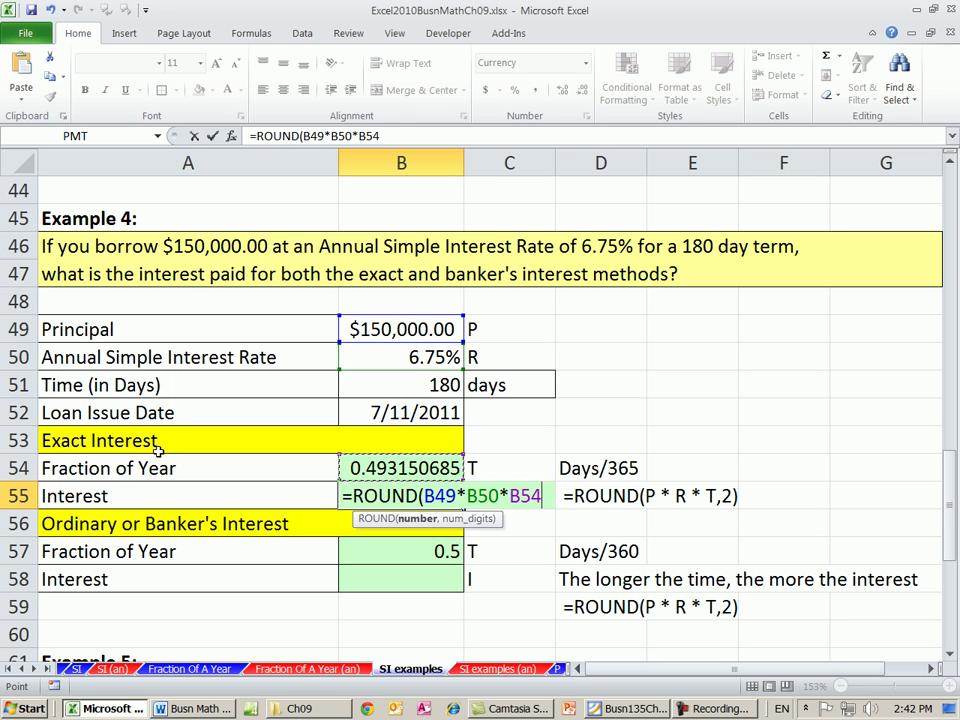
{"action": "type", "text": ",2"}
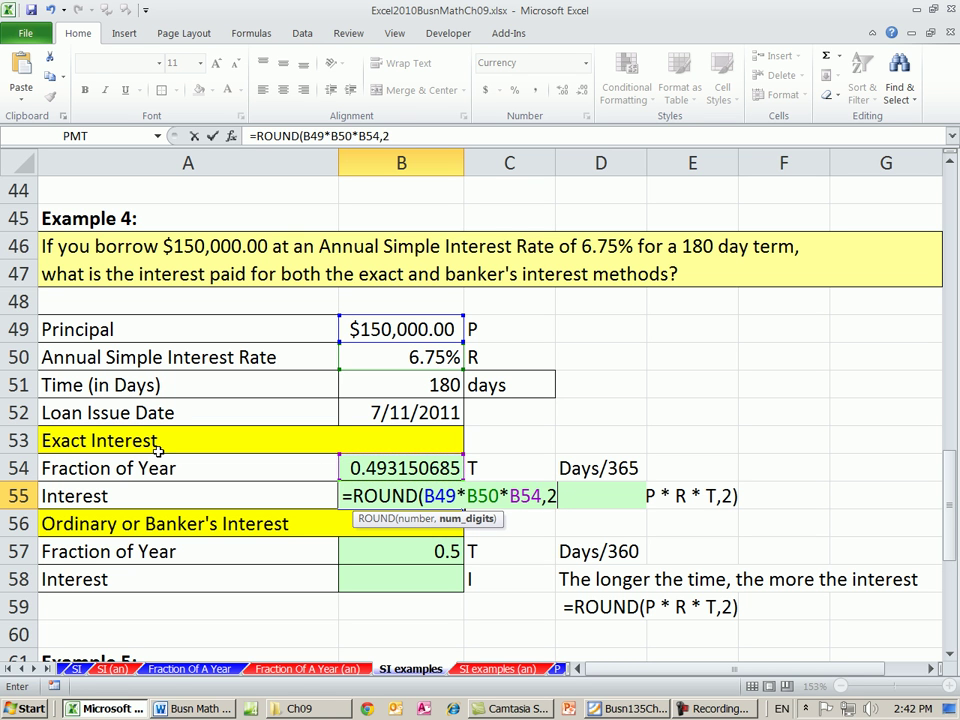
{"action": "key", "text": "ctrl+Return"}
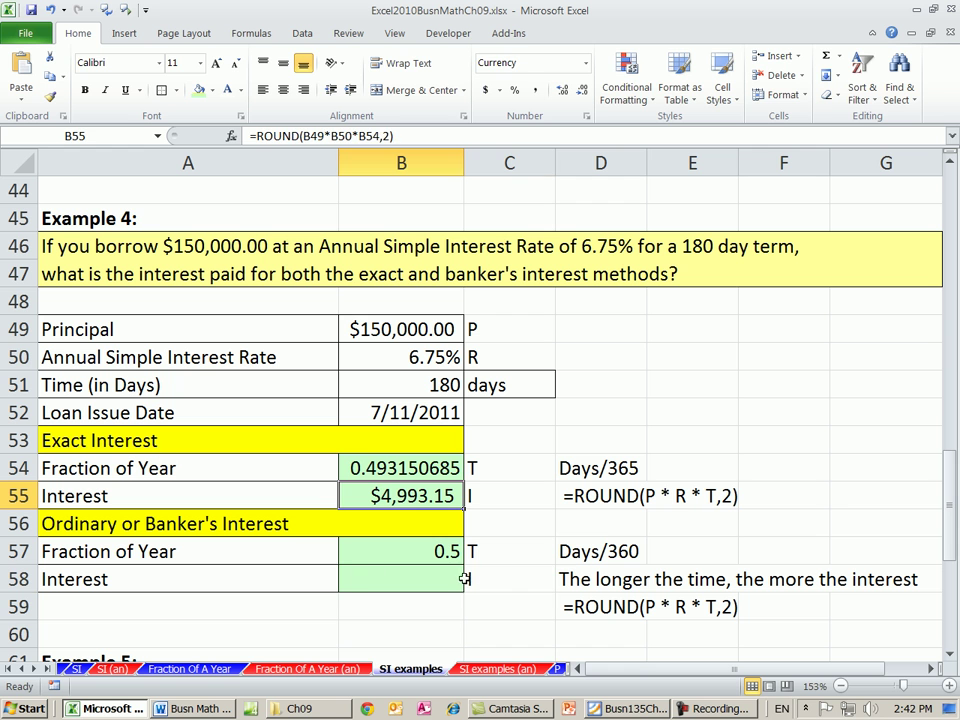
{"action": "left_click", "coordinate": [476, 577]}
Enter =ROUND(B49*B50*B57,2) in B58 so Example 4's banker's interest shows $5,062.50
{"action": "left_click", "coordinate": [453, 579]}
{"action": "type", "text": "=roun"}
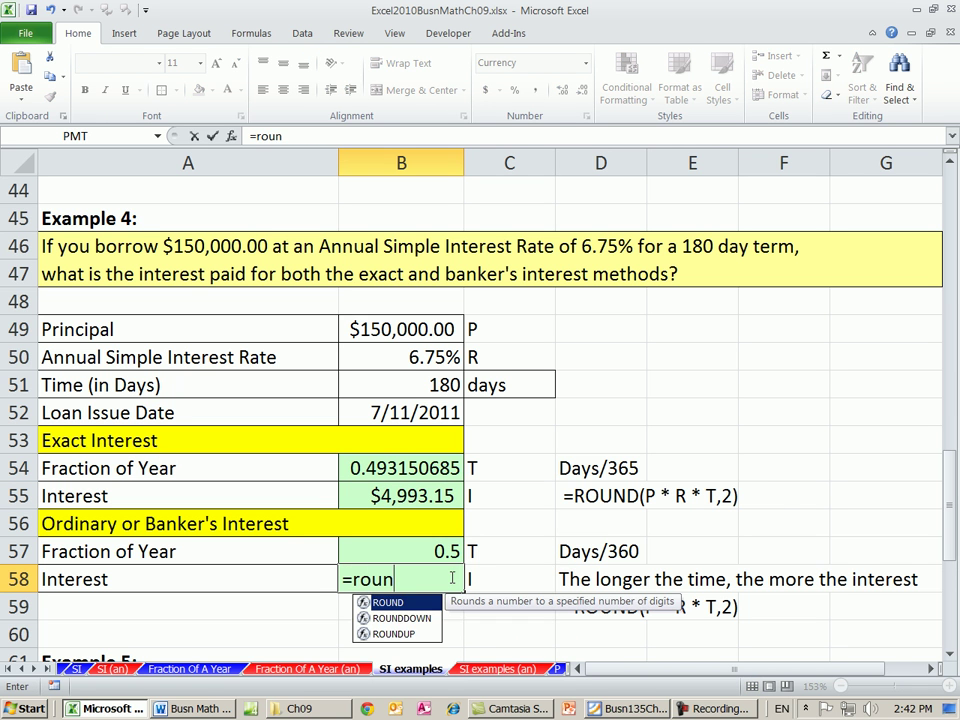
{"action": "key", "text": "Tab"}
{"action": "left_click", "coordinate": [388, 329]}
{"action": "type", "text": "*"}
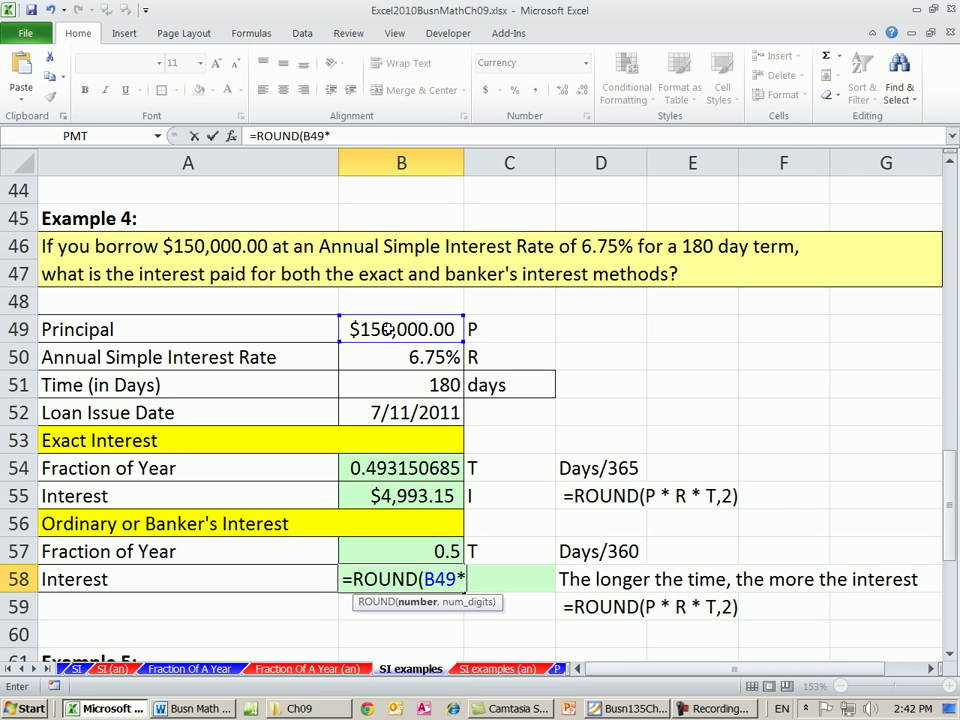
{"action": "left_click", "coordinate": [410, 358]}
{"action": "type", "text": "*"}
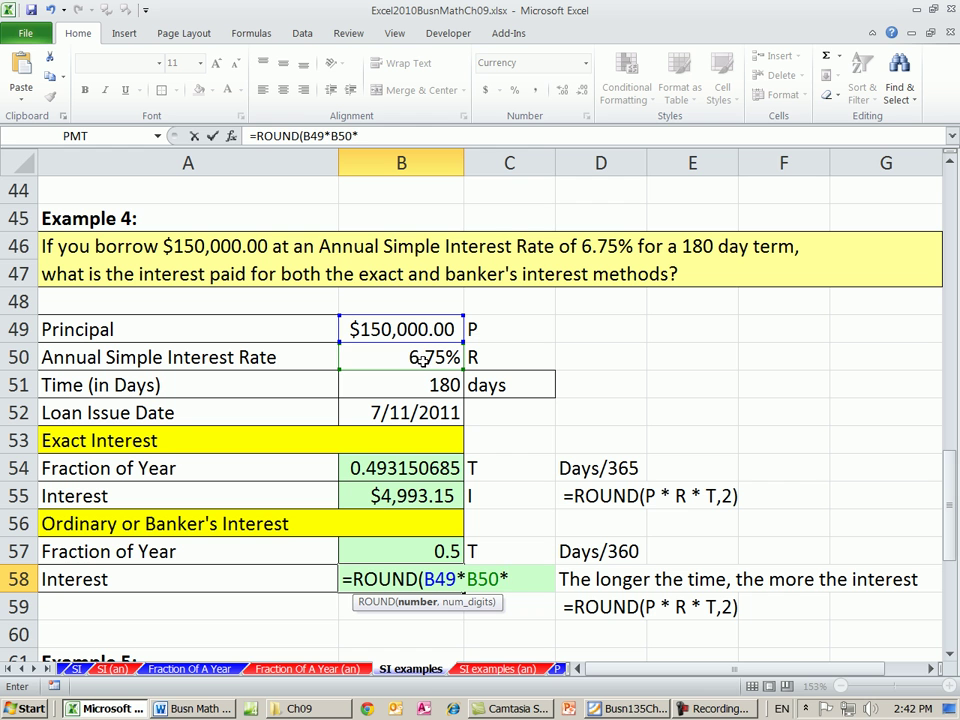
{"action": "left_click", "coordinate": [406, 551]}
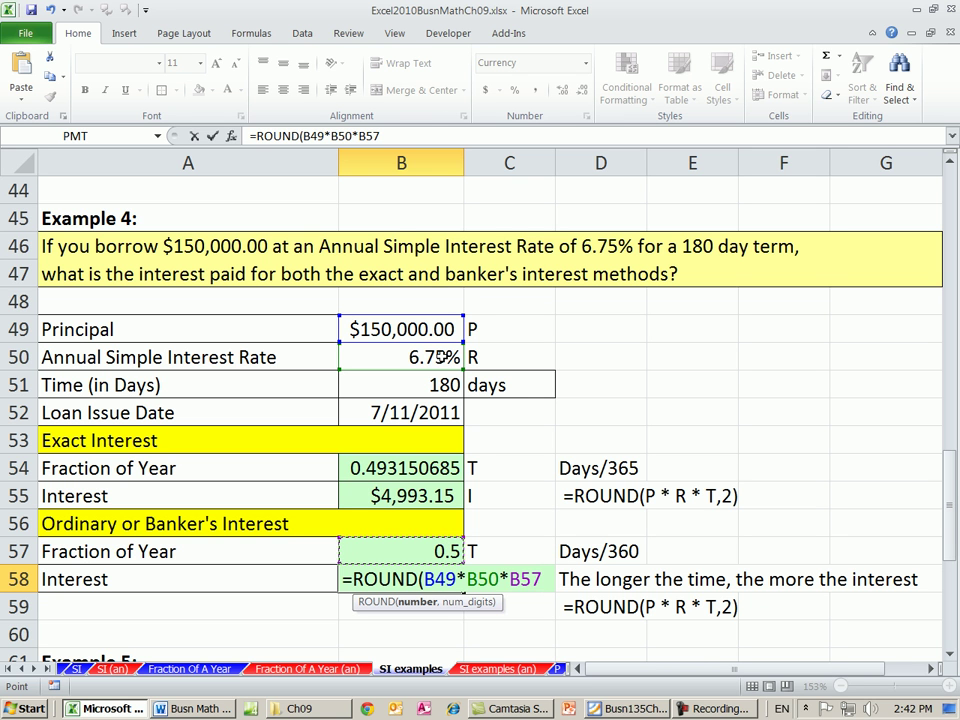
{"action": "type", "text": ",2"}
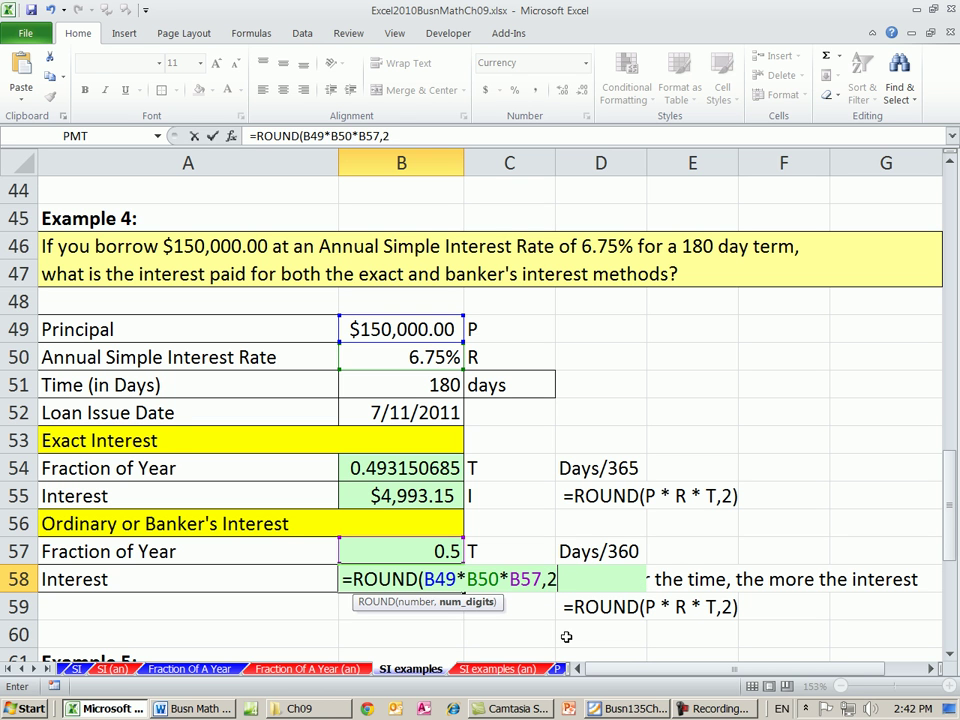
{"action": "key", "text": "ctrl+Return"}
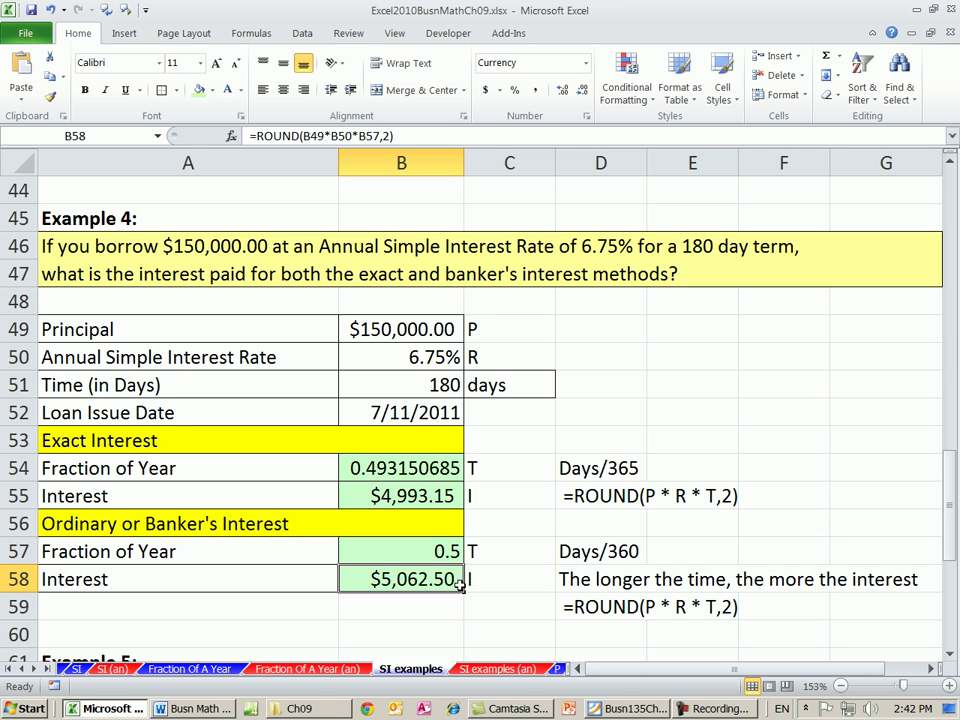
Scroll down to Example 5's $18,500 loan so its blank days, interest and maturity cells show
{"action": "left_click", "coordinate": [955, 660]}
{"action": "left_click", "coordinate": [955, 660]}
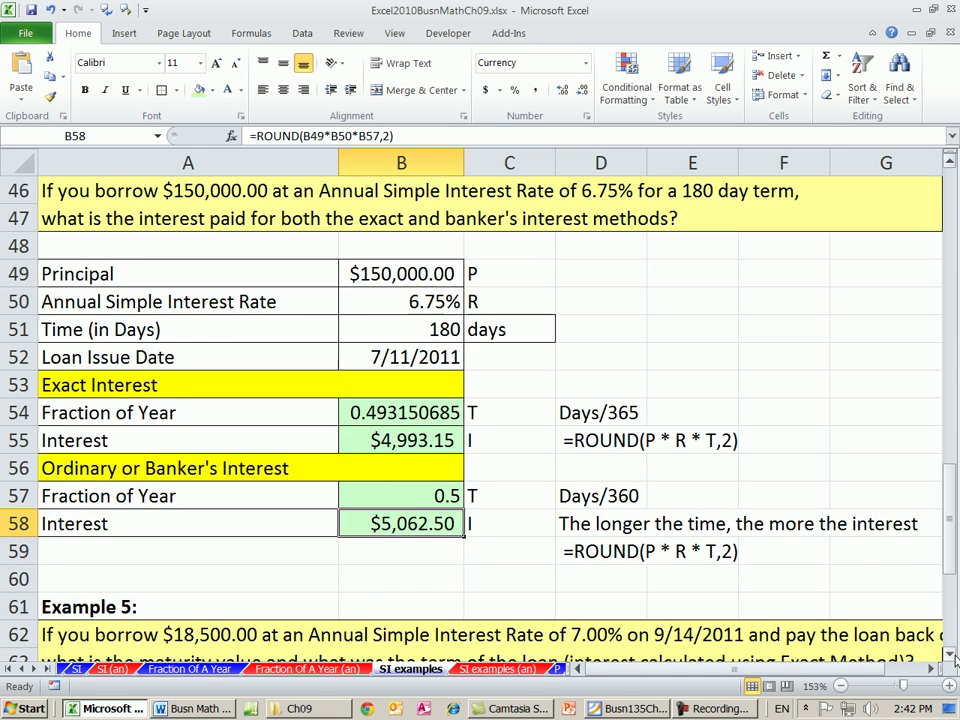
{"action": "left_click", "coordinate": [955, 660]}
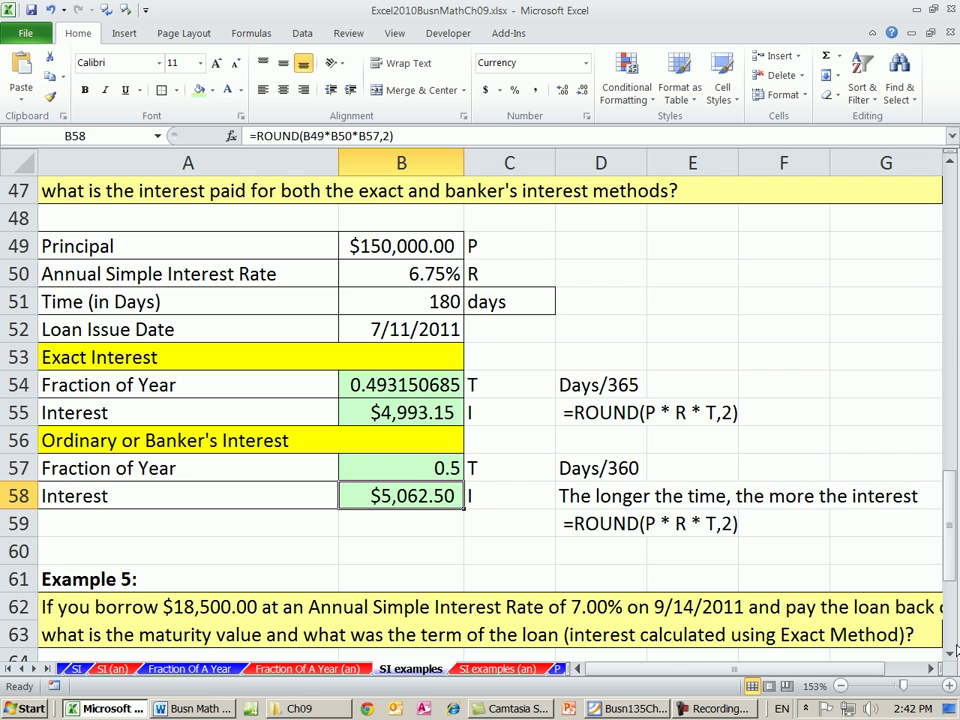
{"action": "left_click", "coordinate": [952, 657]}
{"action": "left_click", "coordinate": [952, 657]}
{"action": "left_click", "coordinate": [952, 657]}
{"action": "left_click", "coordinate": [952, 657]}
{"action": "left_click", "coordinate": [952, 657]}
{"action": "left_click", "coordinate": [952, 657]}
{"action": "left_click", "coordinate": [952, 657]}
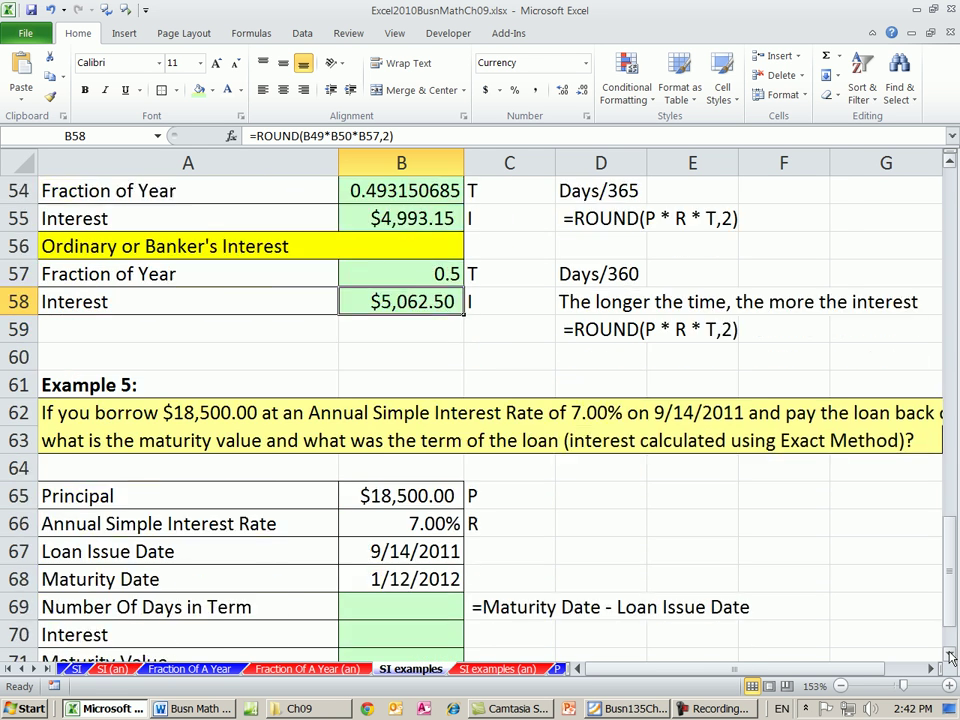
{"action": "left_click", "coordinate": [952, 657]}
{"action": "left_click", "coordinate": [952, 657]}
{"action": "left_click", "coordinate": [952, 657]}
{"action": "left_click", "coordinate": [952, 657]}
{"action": "left_click", "coordinate": [952, 657]}
{"action": "left_click", "coordinate": [952, 657]}
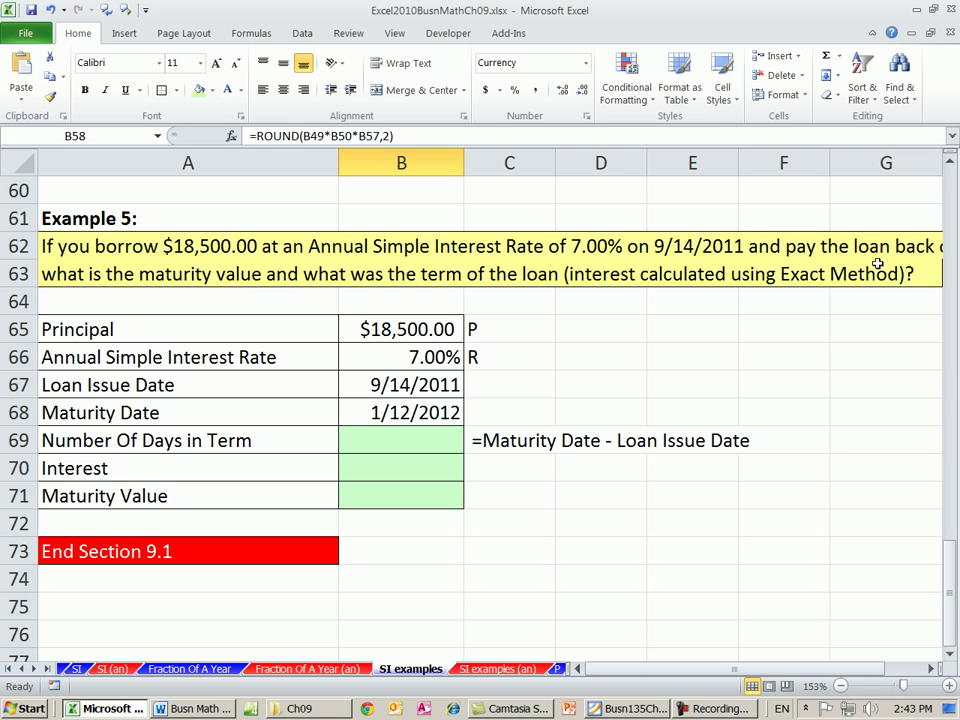
{"action": "left_click", "coordinate": [929, 669]}
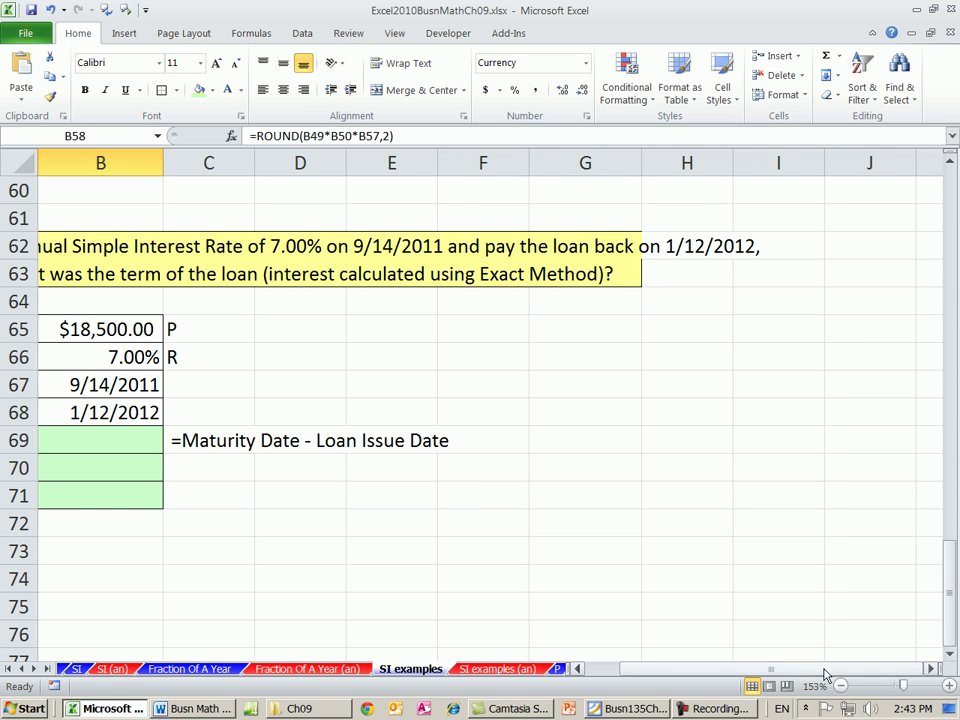
{"action": "left_click_drag", "start_coordinate": [823, 670], "coordinate": [611, 617]}
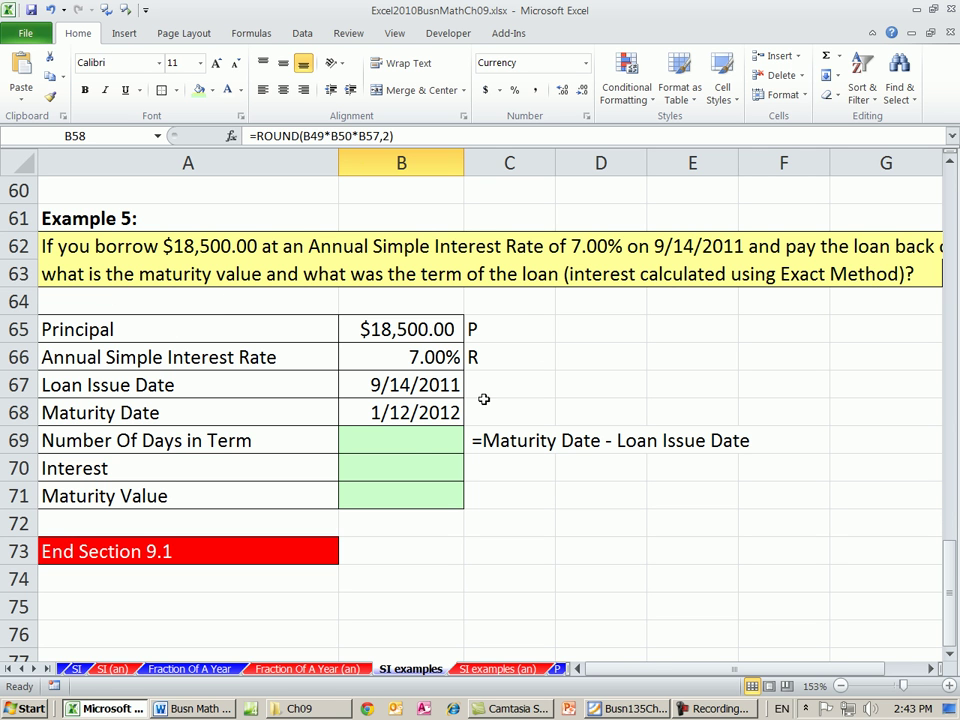
{"action": "left_click", "coordinate": [421, 440]}
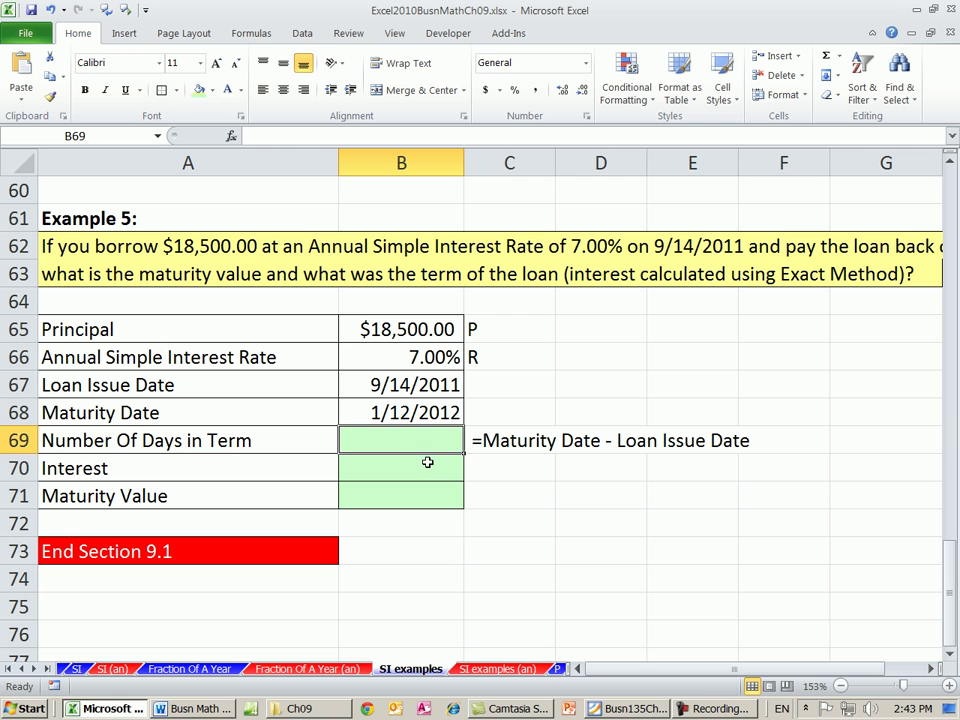
{"action": "left_click", "coordinate": [398, 330]}
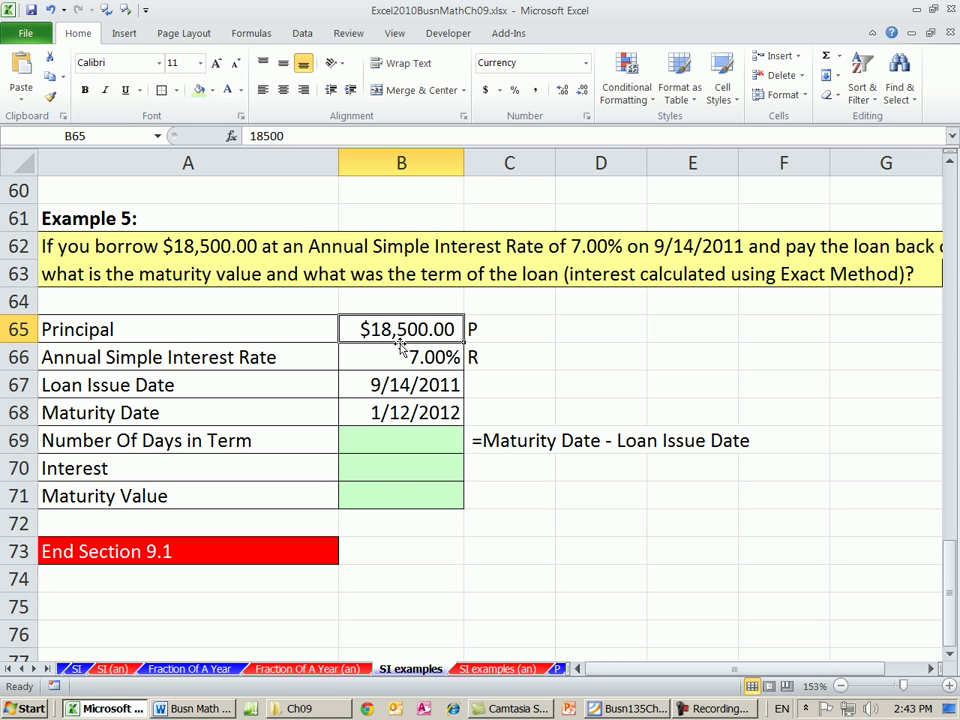
{"action": "left_click", "coordinate": [435, 360]}
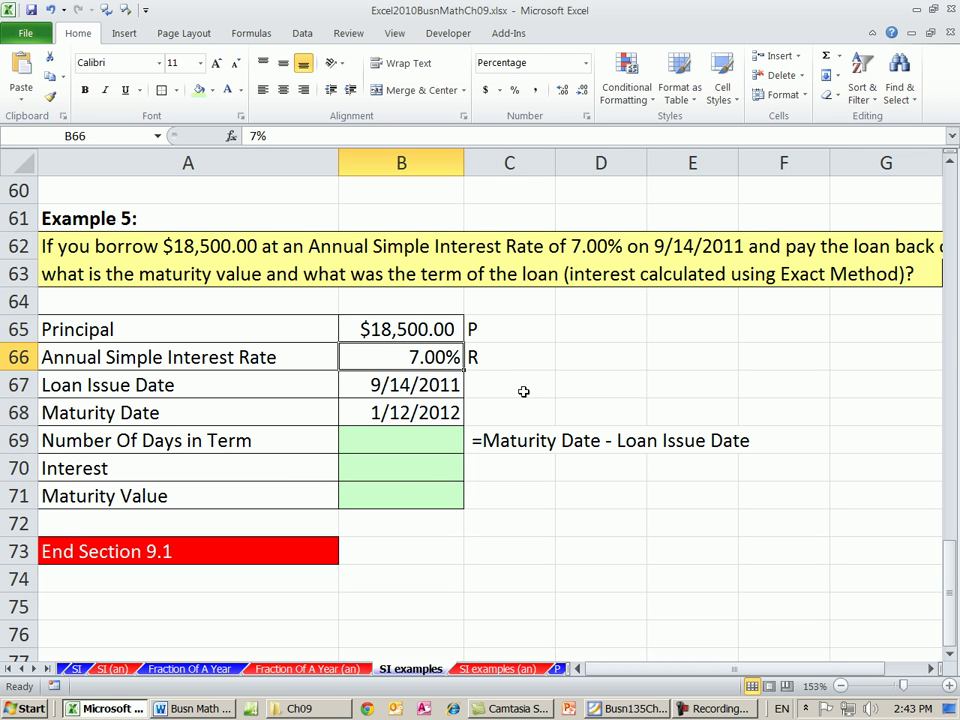
{"action": "left_click", "coordinate": [441, 392]}
{"action": "left_click", "coordinate": [439, 408]}
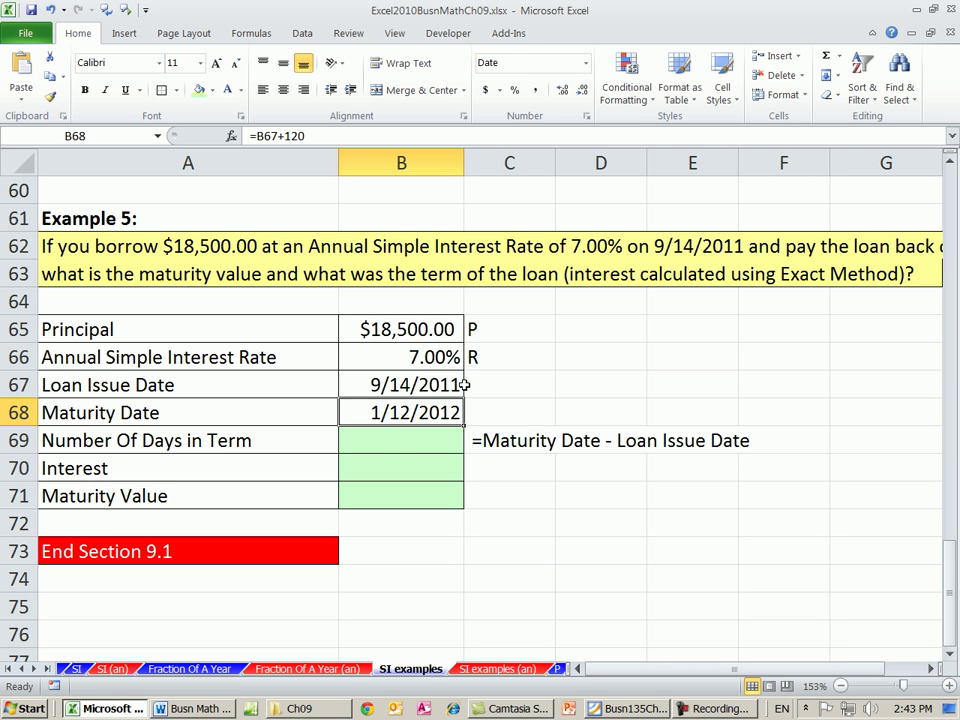
{"action": "left_click", "coordinate": [435, 440]}
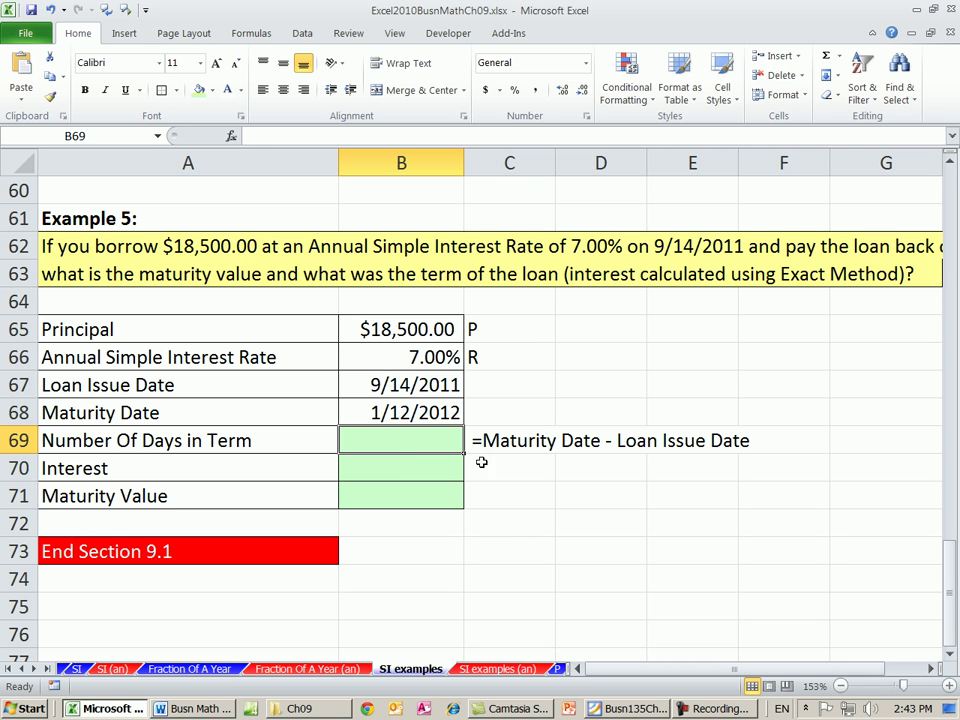
Type the days-in-term formula =B68-B67 in B69, maturity date minus issue date
{"action": "type", "text": "="}
{"action": "key", "text": "Up"}
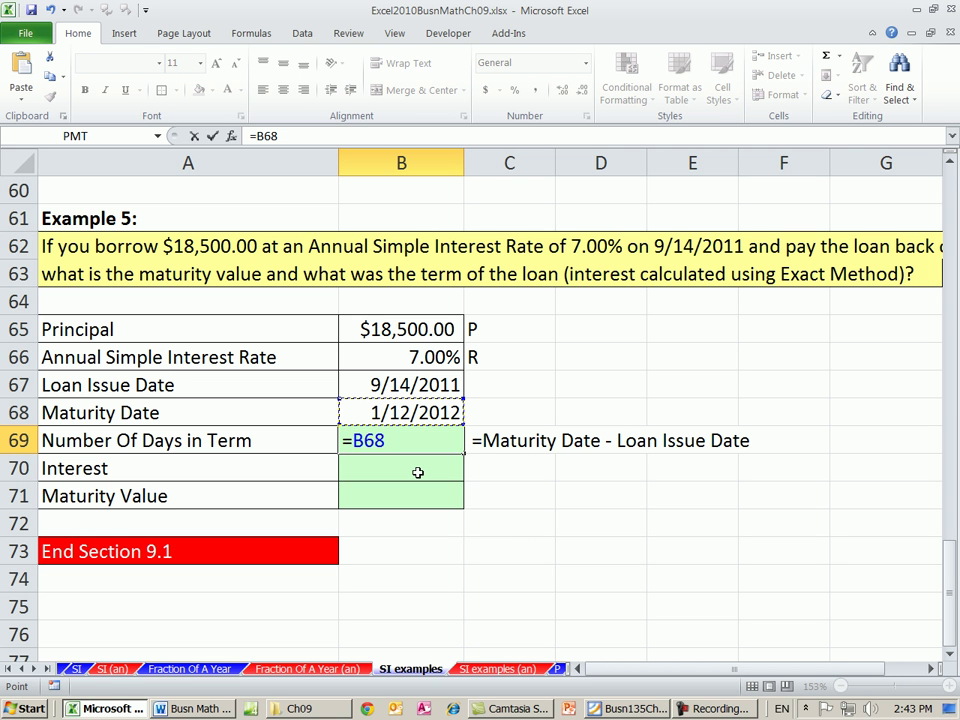
{"action": "type", "text": "-"}
{"action": "key", "text": "Up"}
{"action": "key", "text": "Up"}
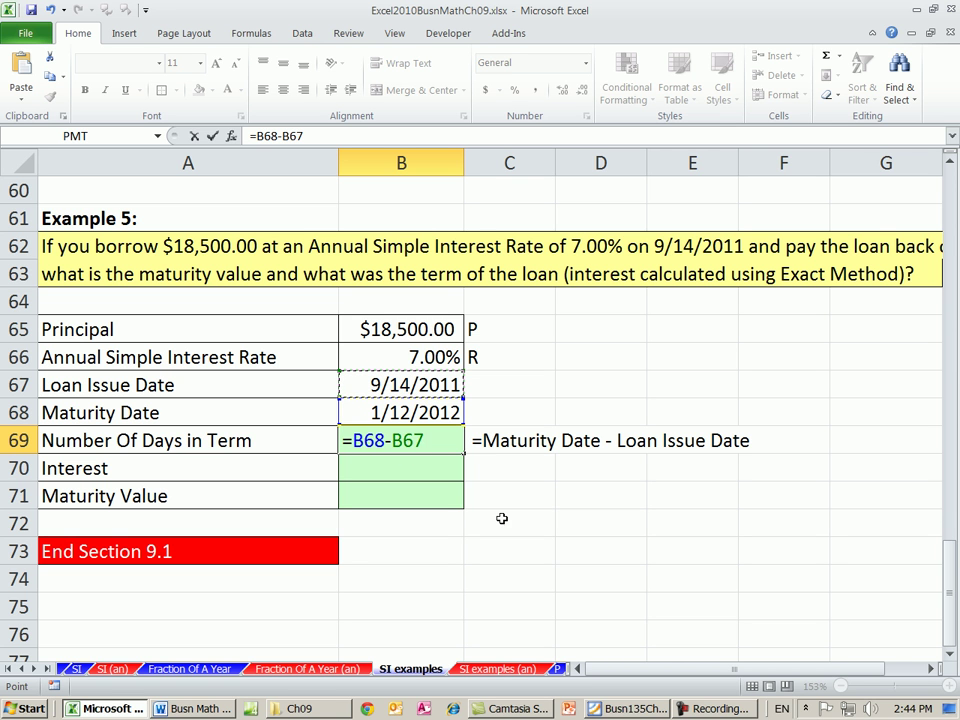
Commit the 120-day term, then enter =ROUND(B65*B66*B69/365,2) in B70 for $425.75 interest
{"action": "key", "text": "Return"}
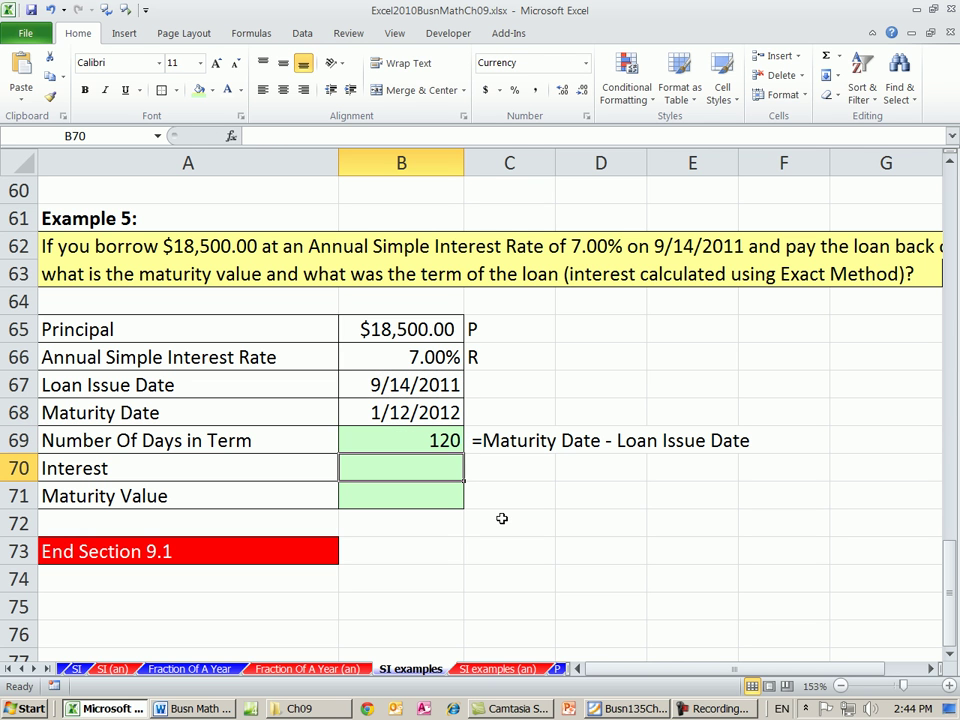
{"action": "type", "text": "=round"}
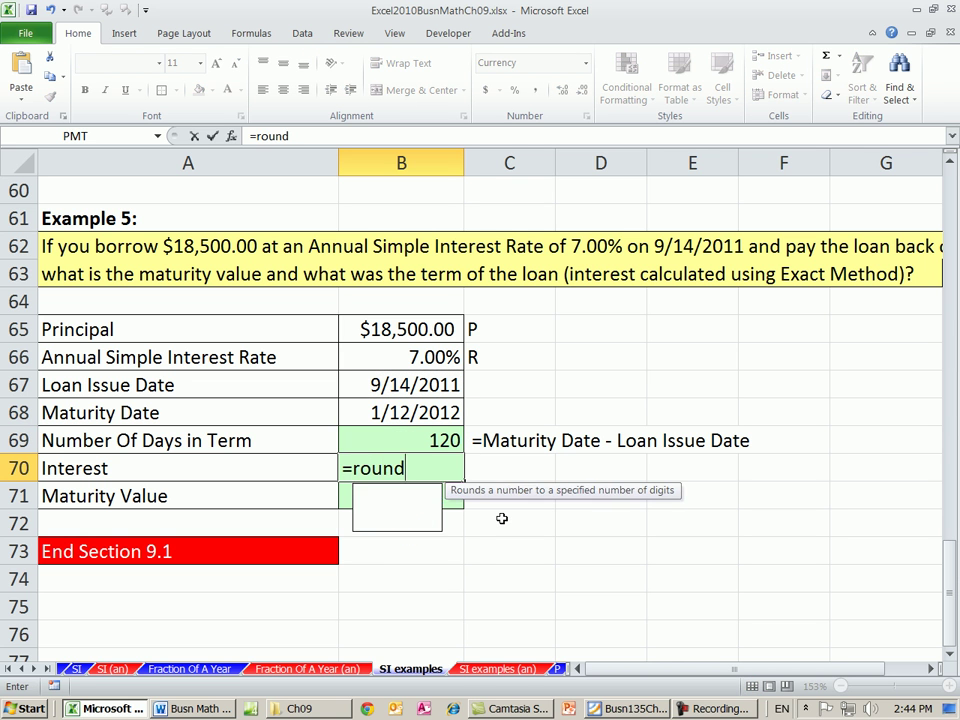
{"action": "key", "text": "Tab"}
{"action": "left_click", "coordinate": [456, 325]}
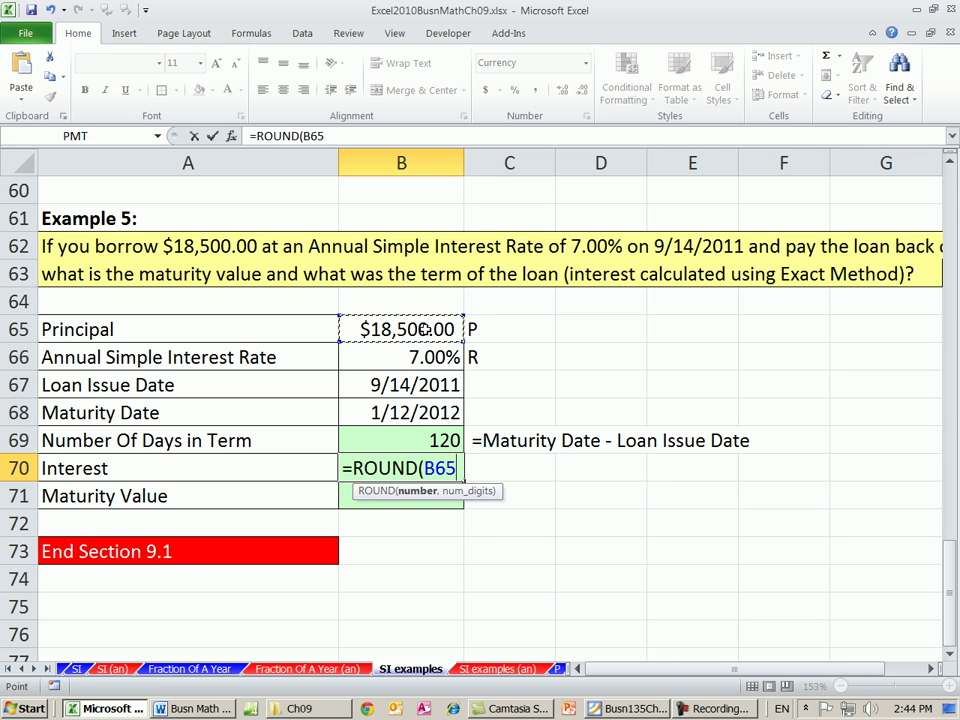
{"action": "type", "text": "*"}
{"action": "left_click", "coordinate": [407, 358]}
{"action": "type", "text": "*"}
{"action": "left_click", "coordinate": [411, 439]}
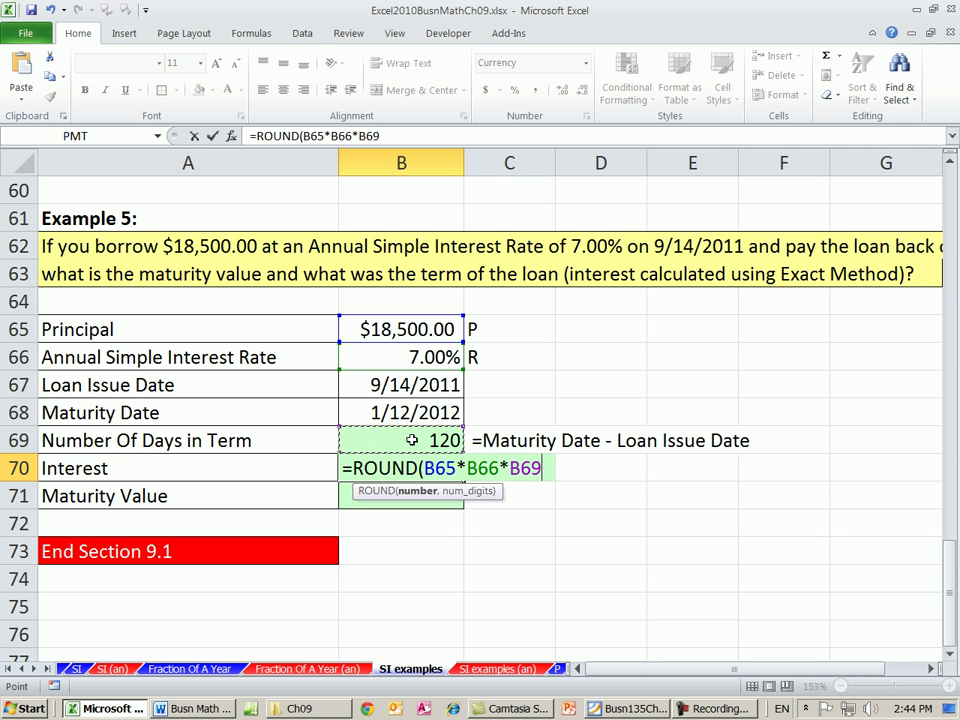
{"action": "type", "text": "/365"}
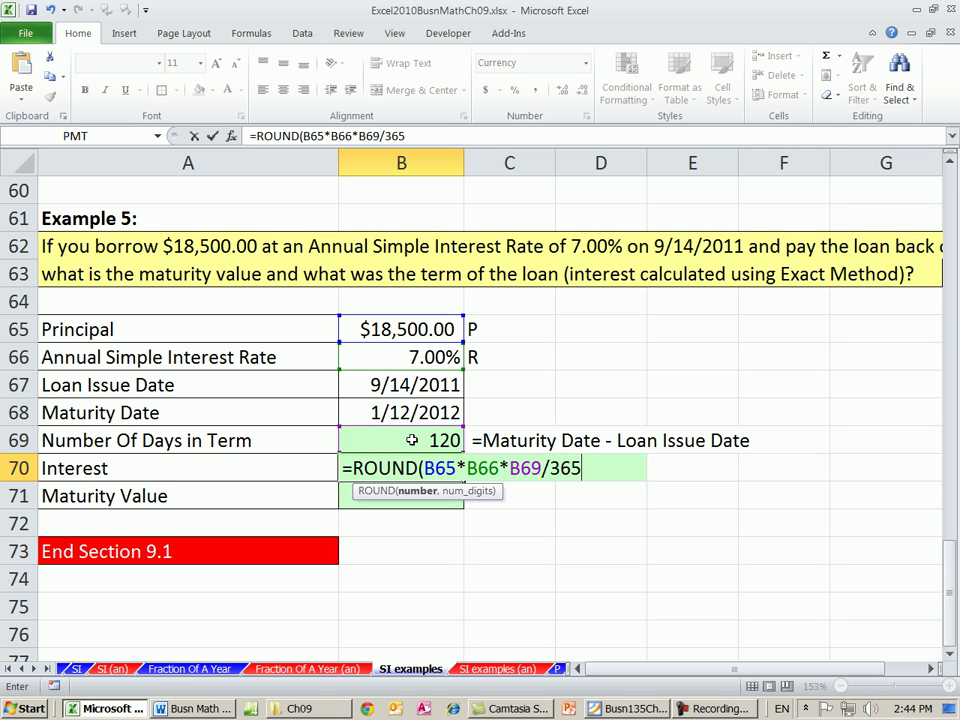
{"action": "type", "text": ","}
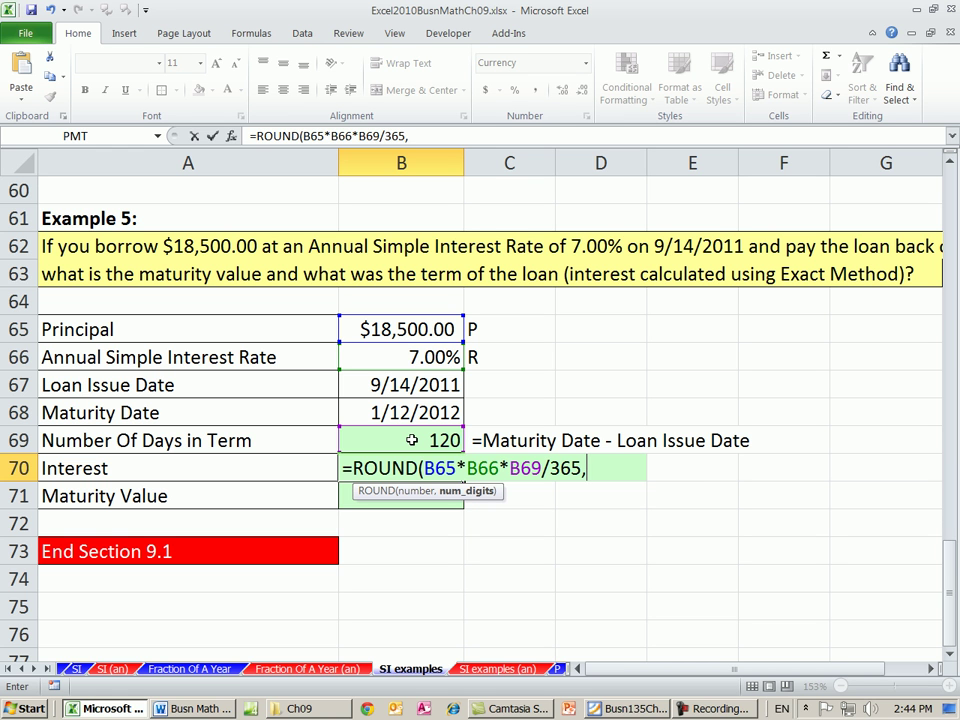
{"action": "type", "text": "2)"}
{"action": "key", "text": "ctrl+Return"}
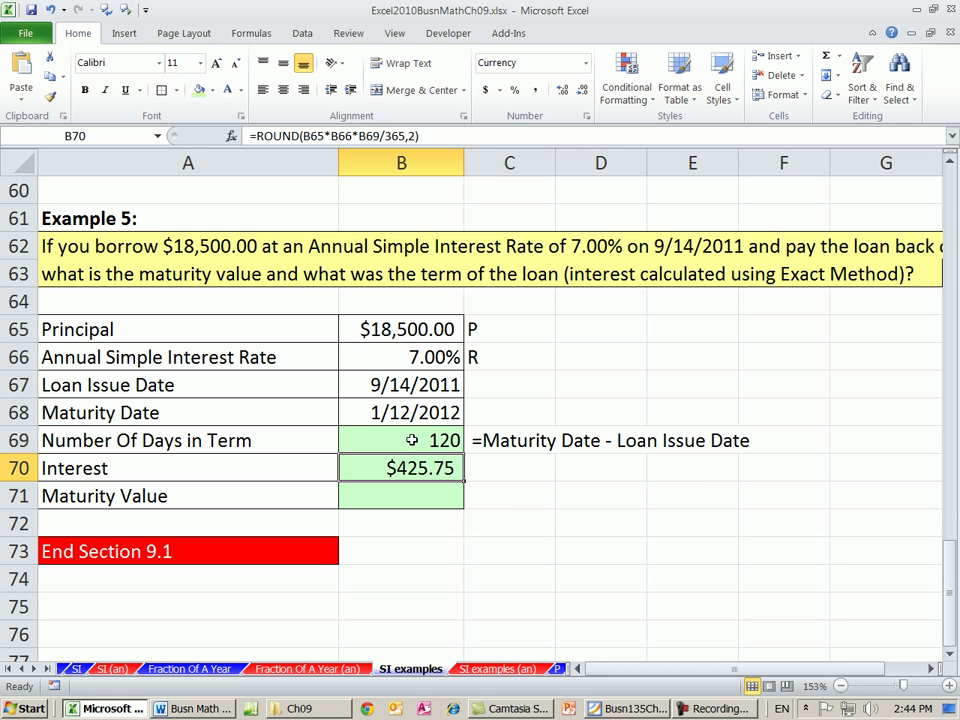
Enter =B65+B70 in B71 so Example 5's maturity value reads $18,925.75
{"action": "key", "text": "Down"}
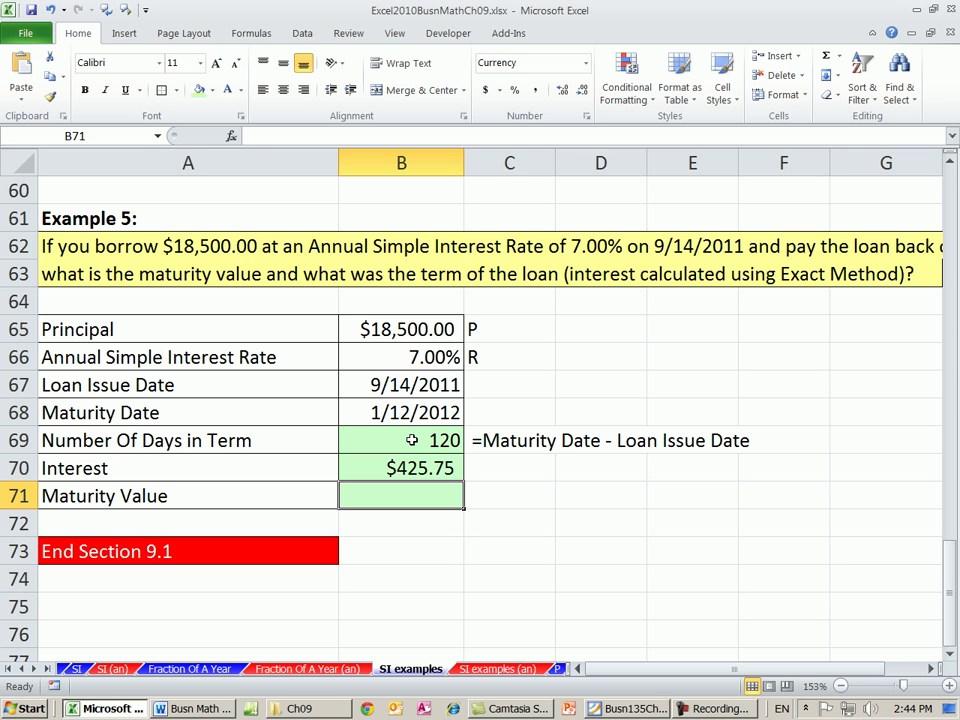
{"action": "type", "text": "="}
{"action": "left_click", "coordinate": [412, 330]}
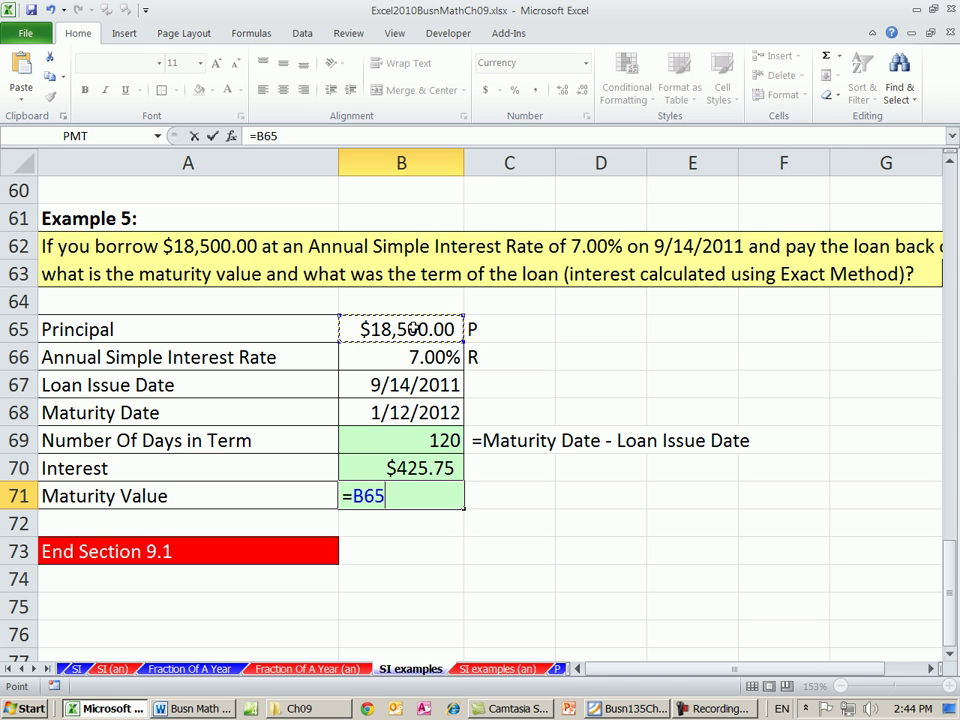
{"action": "type", "text": "+"}
{"action": "left_click", "coordinate": [415, 467]}
{"action": "key", "text": "ctrl+Return"}
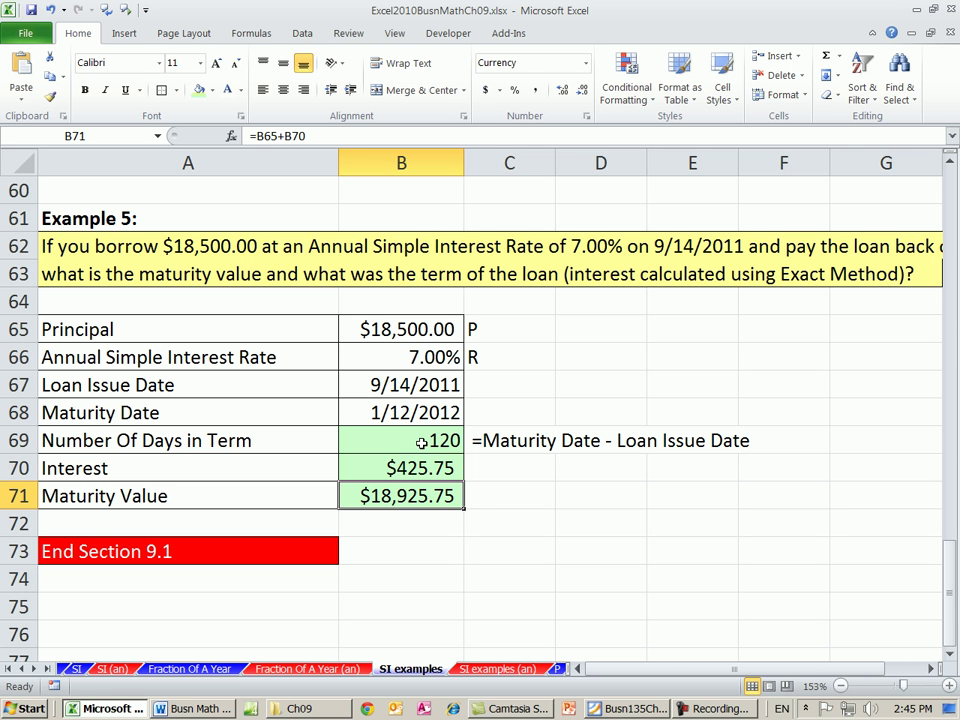
{"action": "double_click", "coordinate": [423, 440]}
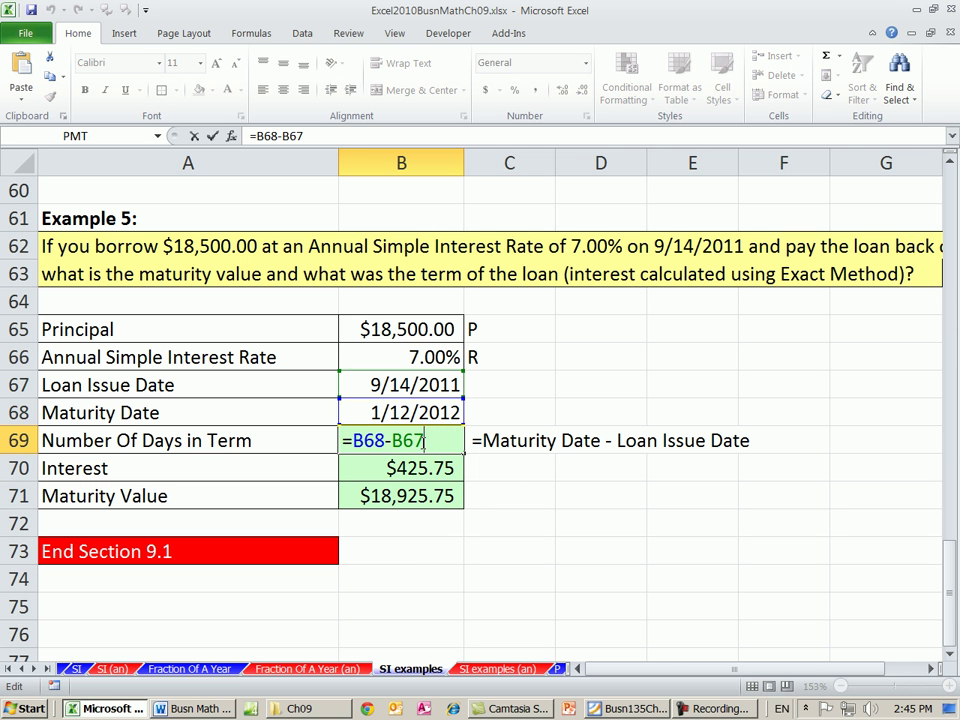
{"action": "key", "text": "ctrl+Return"}
{"action": "left_click", "coordinate": [186, 390]}
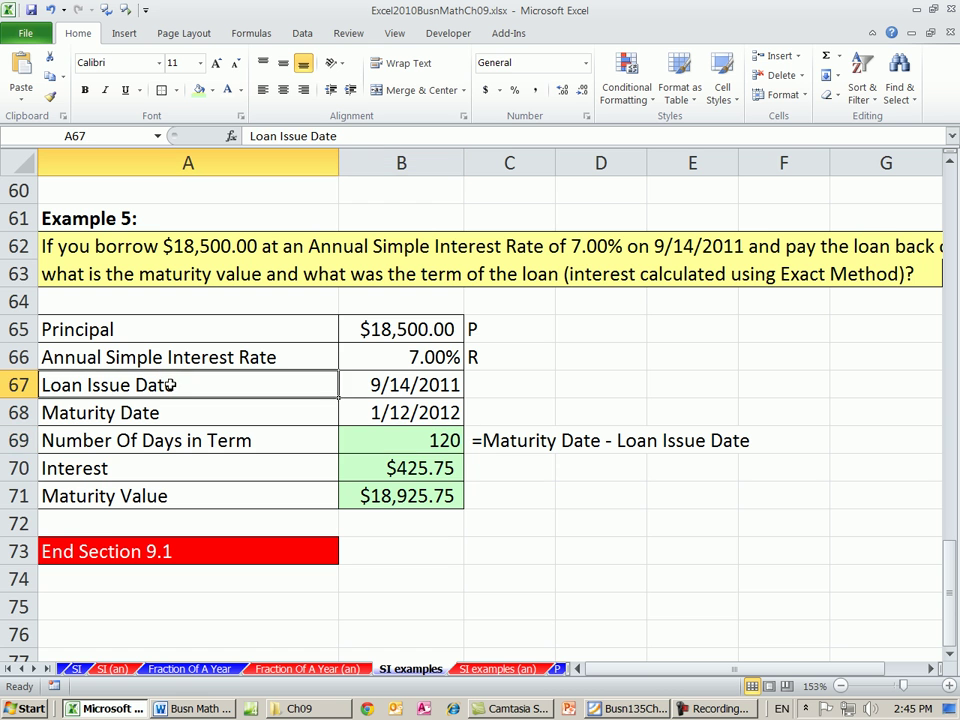
{"action": "left_click", "coordinate": [192, 406]}
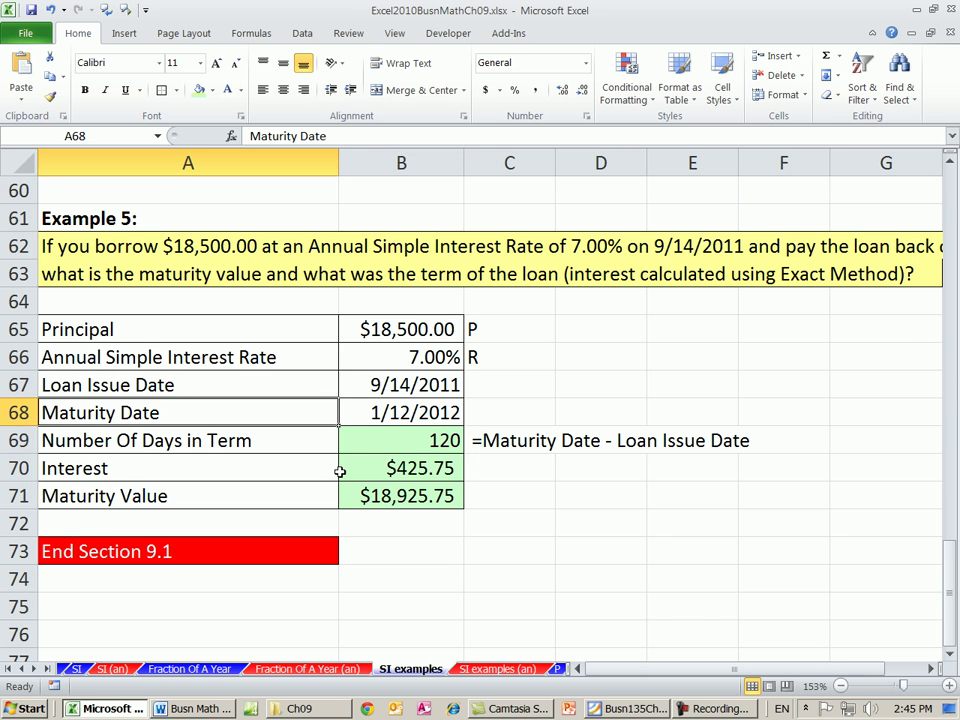
{"action": "scroll", "coordinate": [344, 472], "scroll_direction": "up", "scroll_amount": 4}
{"action": "scroll", "coordinate": [346, 474], "scroll_direction": "up", "scroll_amount": 5}
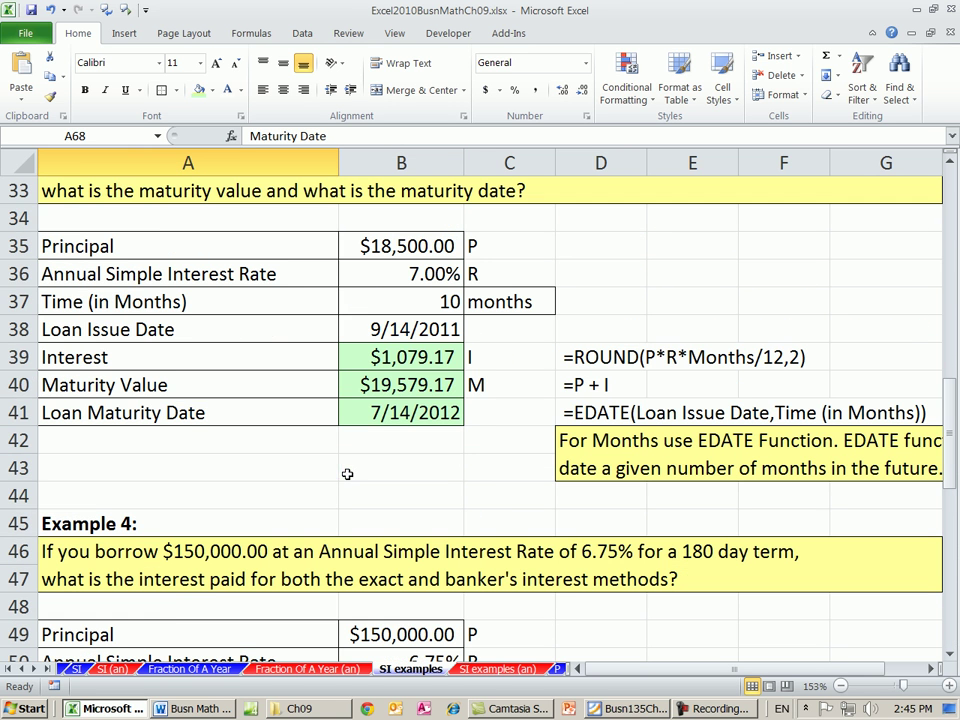
{"action": "double_click", "coordinate": [405, 413]}
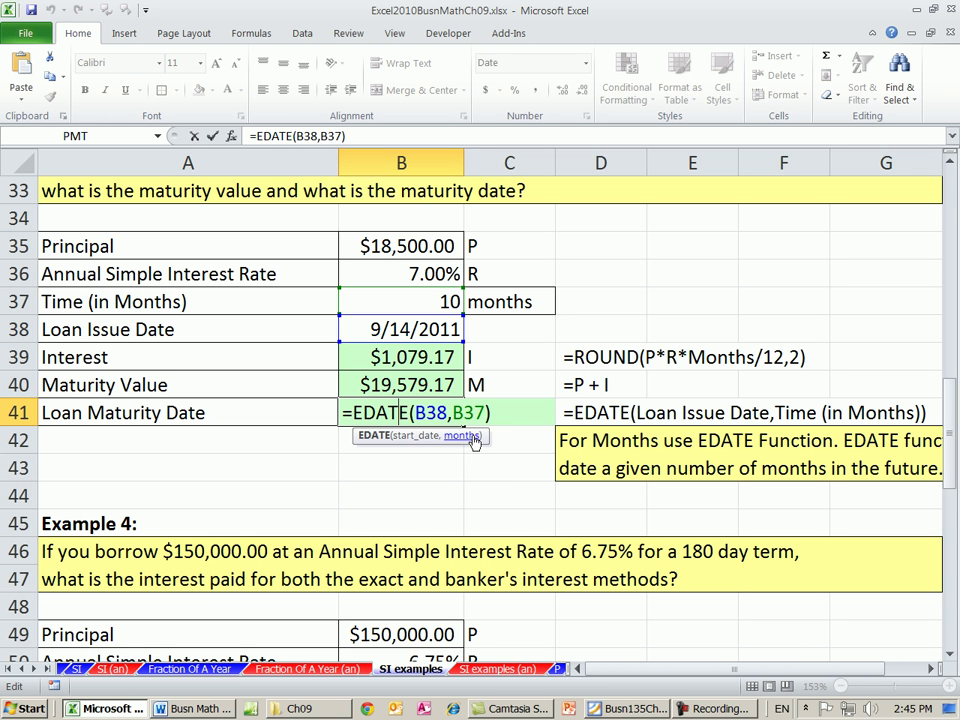
{"action": "key", "text": "ctrl+Return"}
{"action": "scroll", "coordinate": [523, 440], "scroll_direction": "down", "scroll_amount": 4}
{"action": "scroll", "coordinate": [523, 446], "scroll_direction": "down", "scroll_amount": 5}
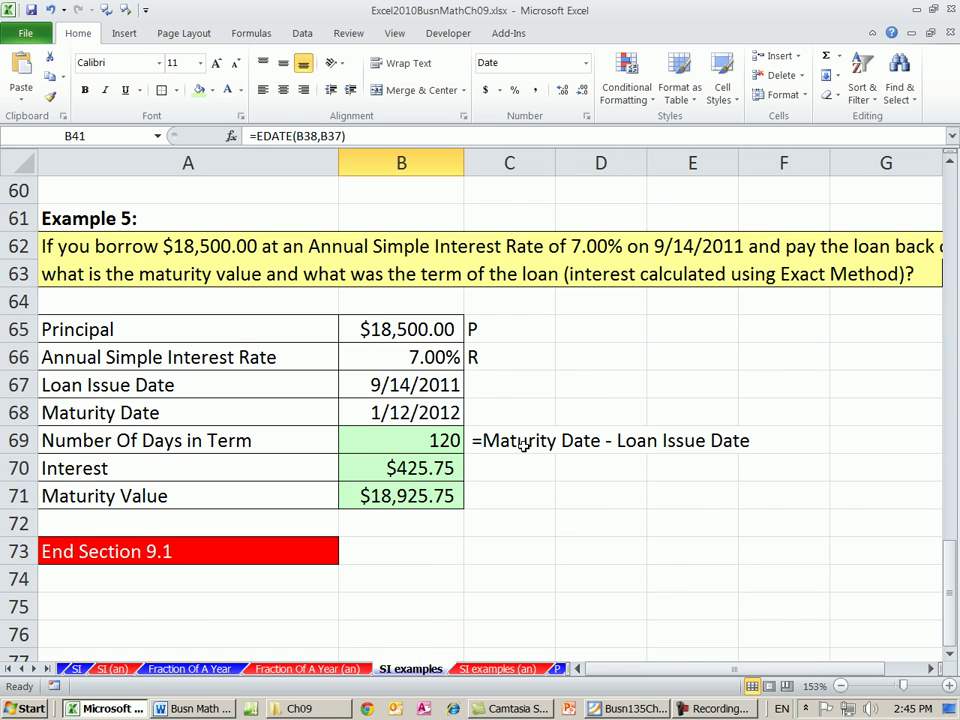
{"action": "scroll", "coordinate": [523, 453], "scroll_direction": "up", "scroll_amount": 4}
{"action": "scroll", "coordinate": [523, 455], "scroll_direction": "down", "scroll_amount": 5}
{"action": "left_click", "coordinate": [289, 529]}
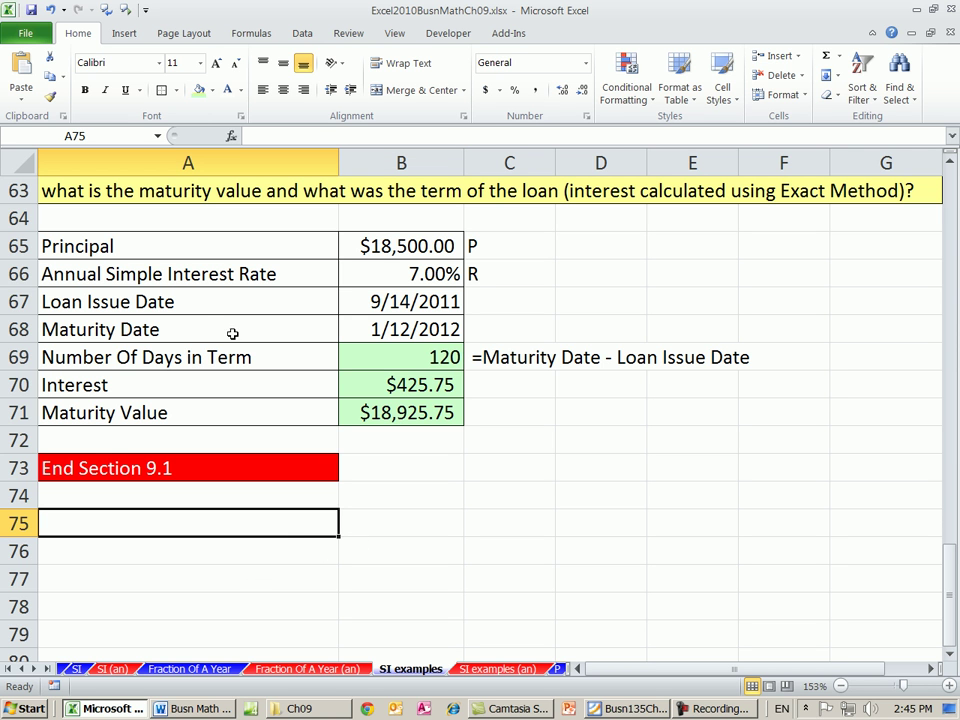
Copy the Loan Issue Date row A67:B67 (9/14/2011) into row 75
{"action": "left_click", "coordinate": [206, 300]}
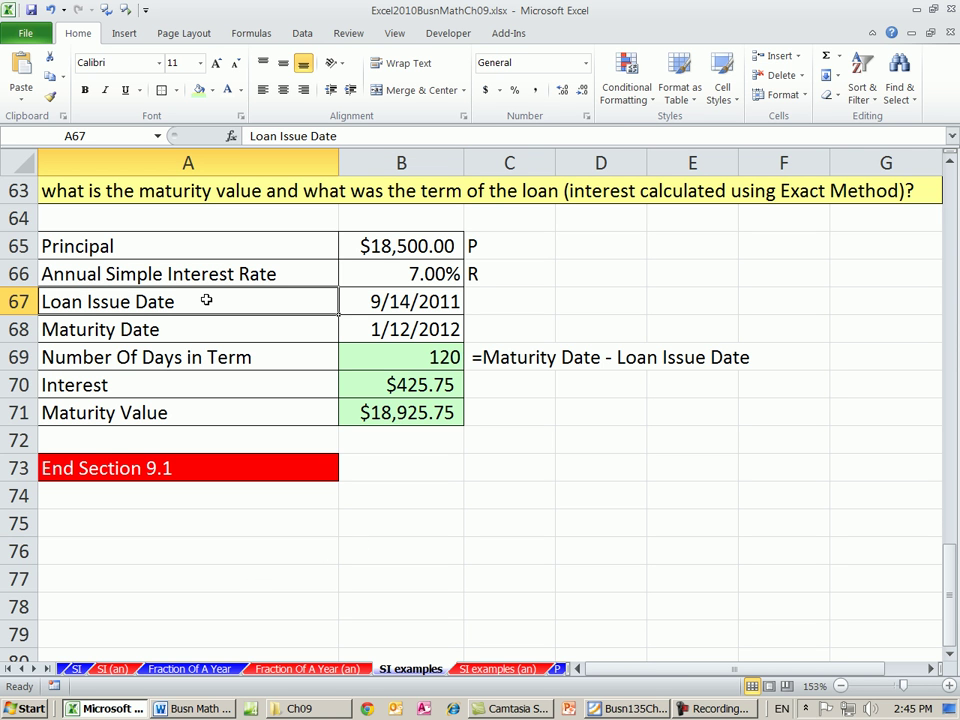
{"action": "left_click_drag", "start_coordinate": [206, 300], "coordinate": [405, 300]}
{"action": "key", "text": "ctrl+v"}
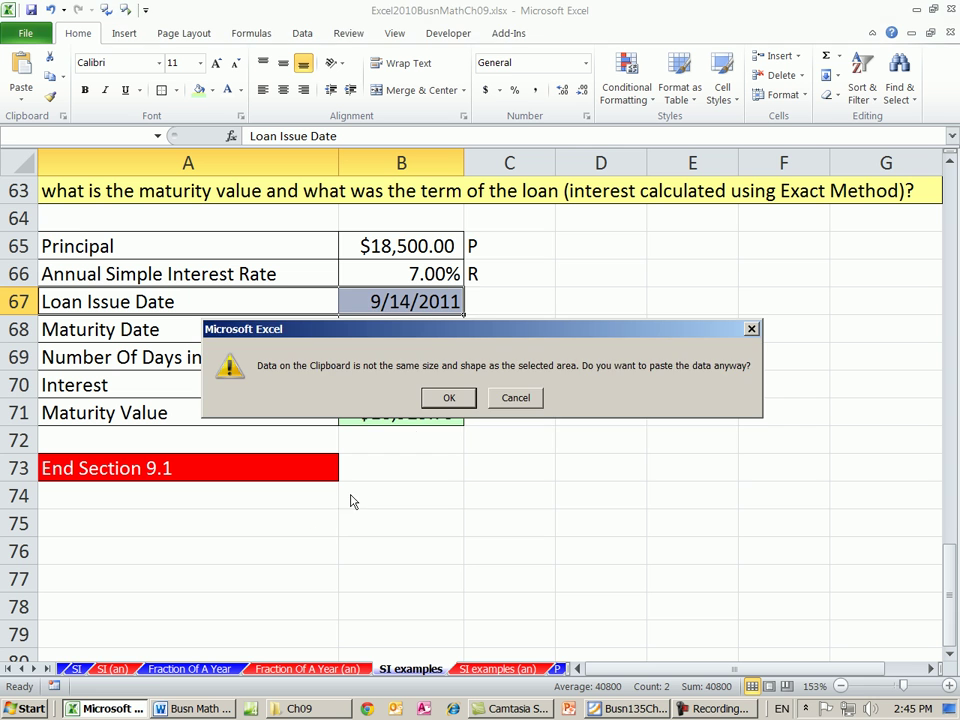
{"action": "left_click", "coordinate": [450, 401]}
{"action": "key", "text": "ctrl+c"}
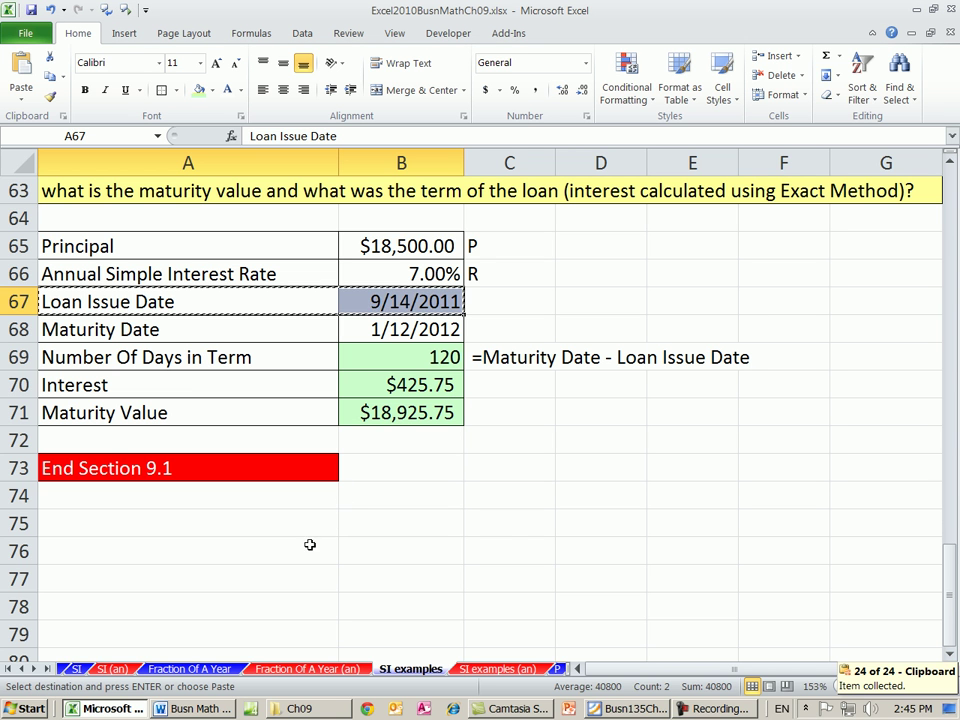
{"action": "left_click", "coordinate": [294, 530]}
{"action": "key", "text": "ctrl+v"}
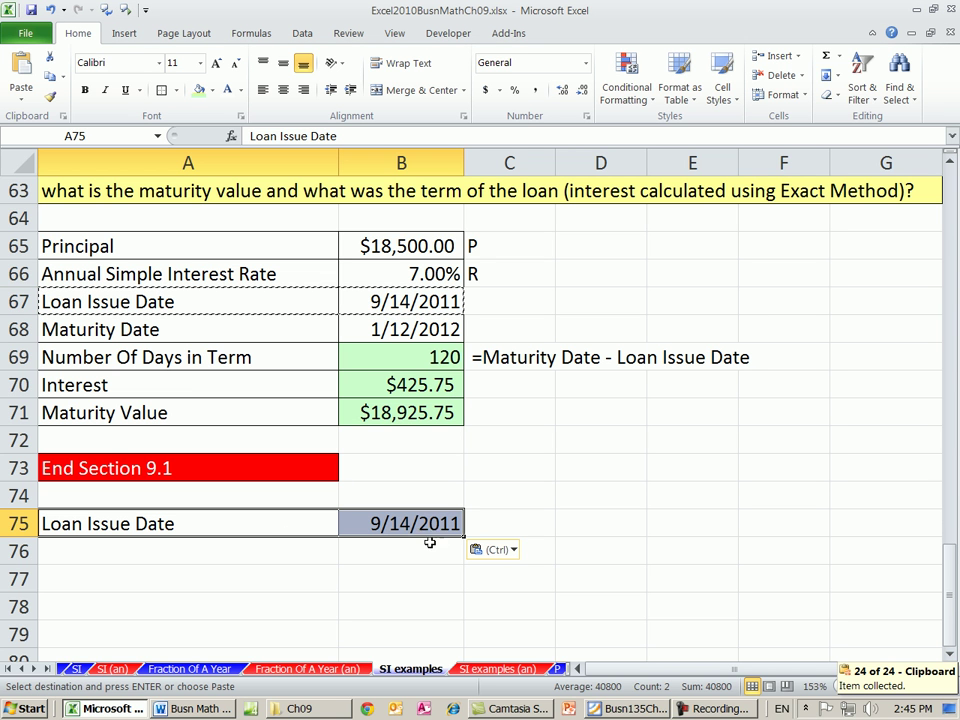
Add a Term row with value 45 and apply All Borders to rows 76 and 77
{"action": "left_click", "coordinate": [270, 548]}
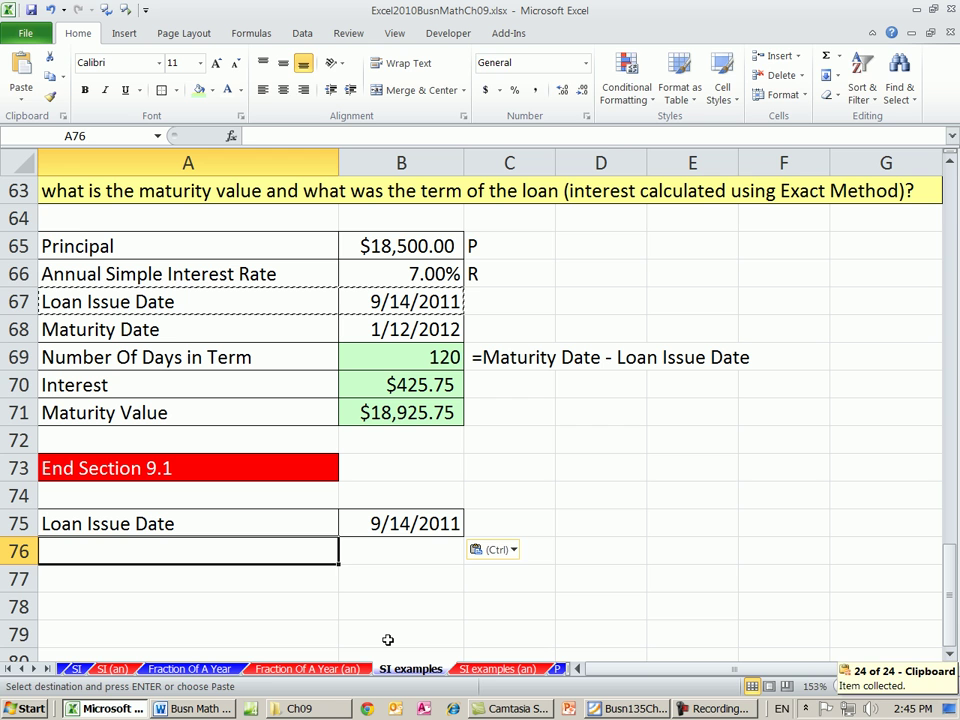
{"action": "type", "text": "Term"}
{"action": "key", "text": "Tab"}
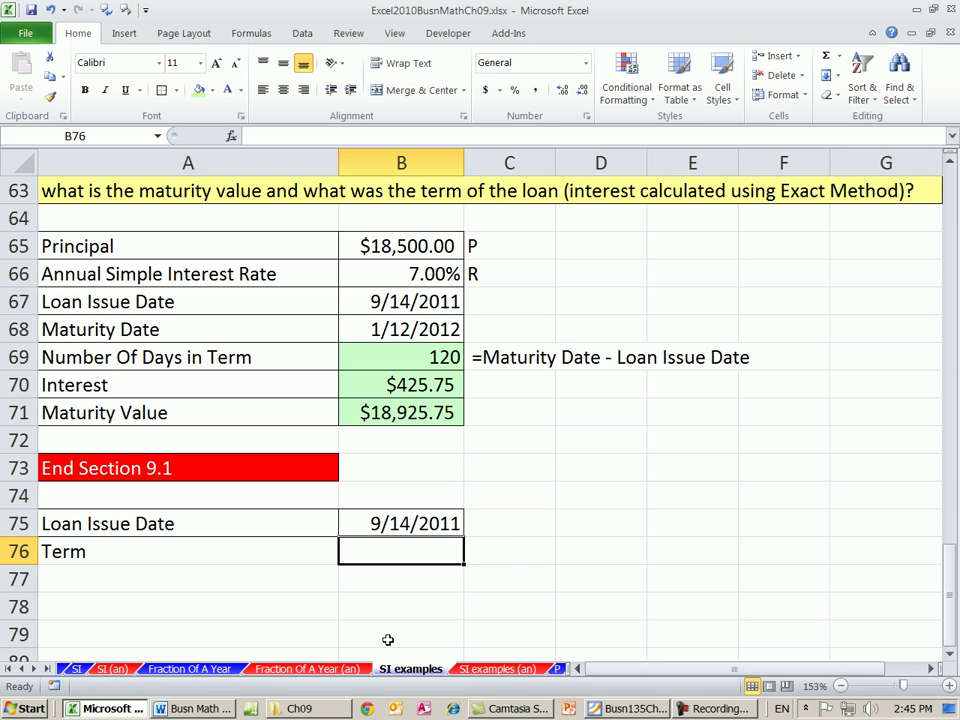
{"action": "type", "text": "45"}
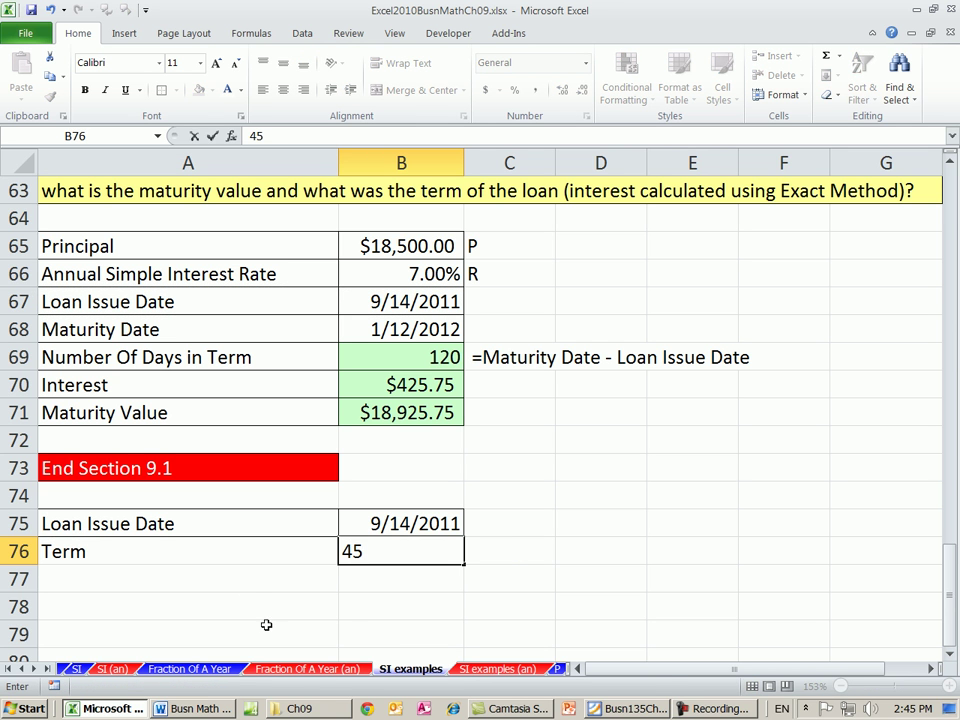
{"action": "left_click_drag", "start_coordinate": [255, 553], "coordinate": [366, 572]}
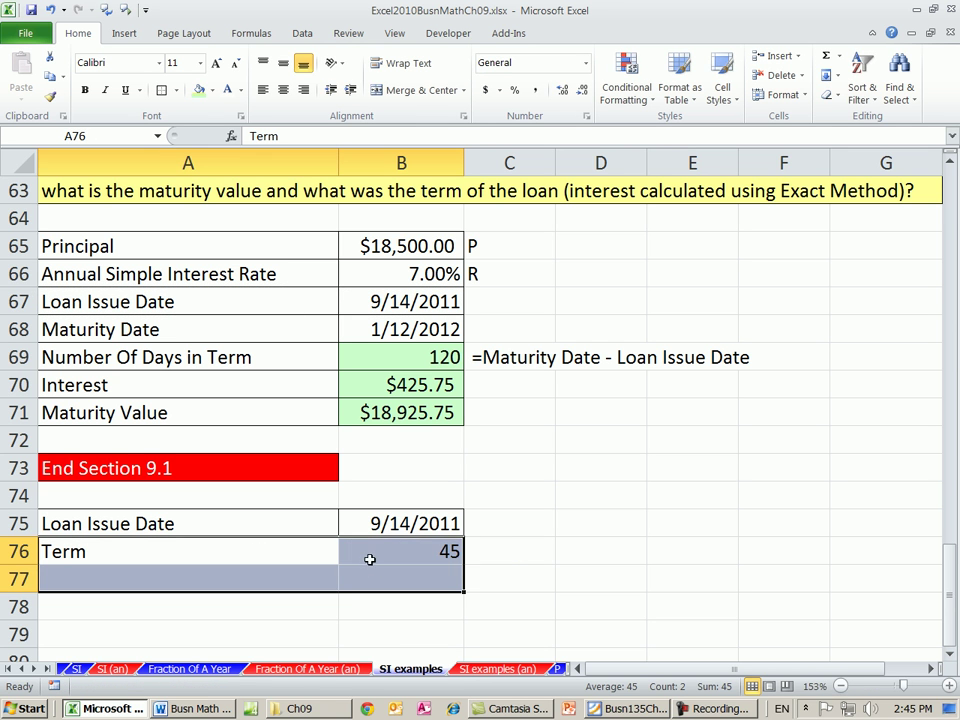
{"action": "left_click", "coordinate": [175, 90]}
{"action": "left_click", "coordinate": [180, 235]}
Label A77 'Maturity Date' and shade its answer cell B77 light green
{"action": "left_click", "coordinate": [180, 581]}
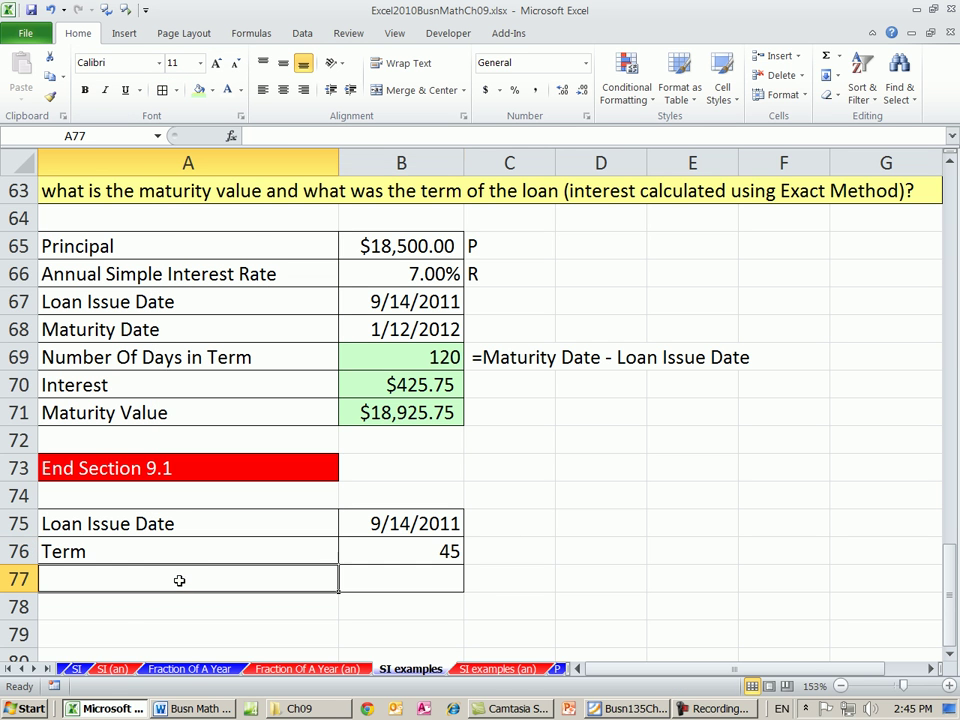
{"action": "type", "text": "Matur"}
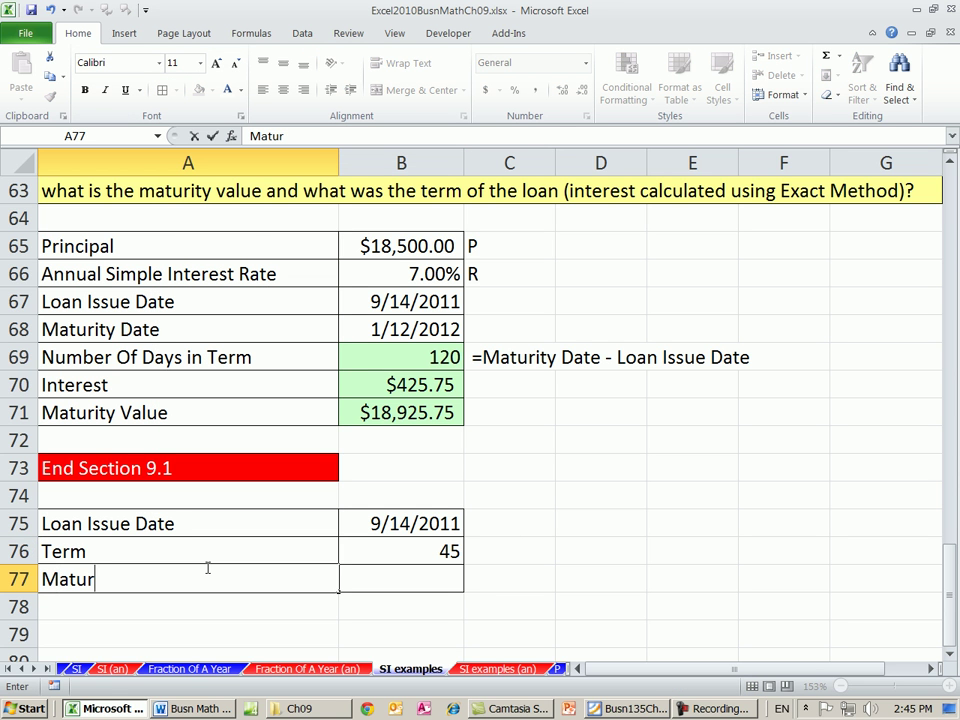
{"action": "type", "text": "ity Date"}
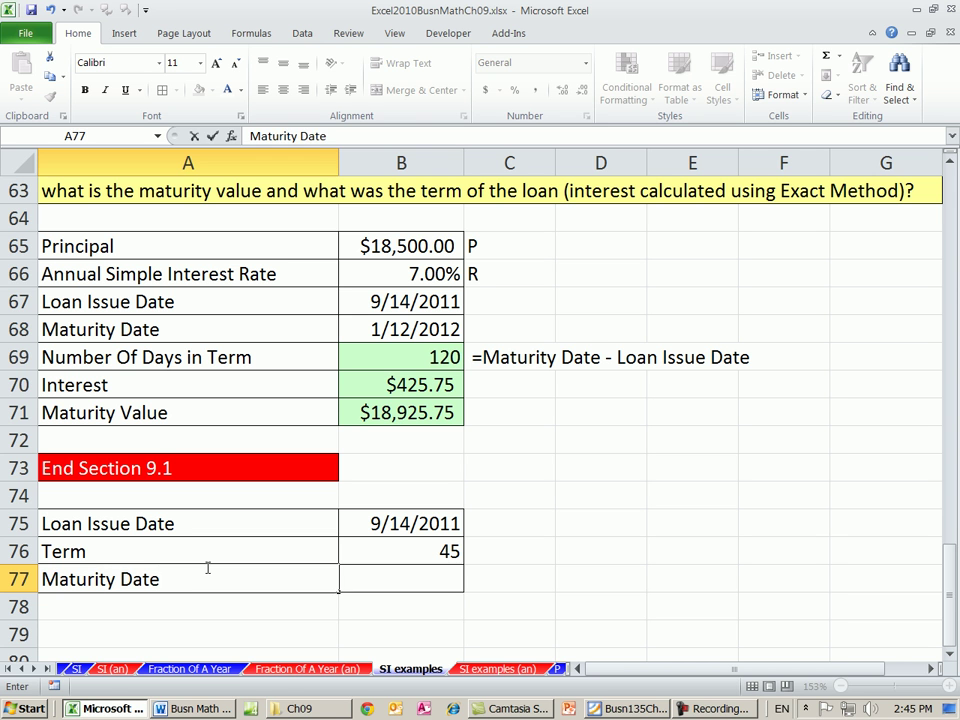
{"action": "key", "text": "Tab"}
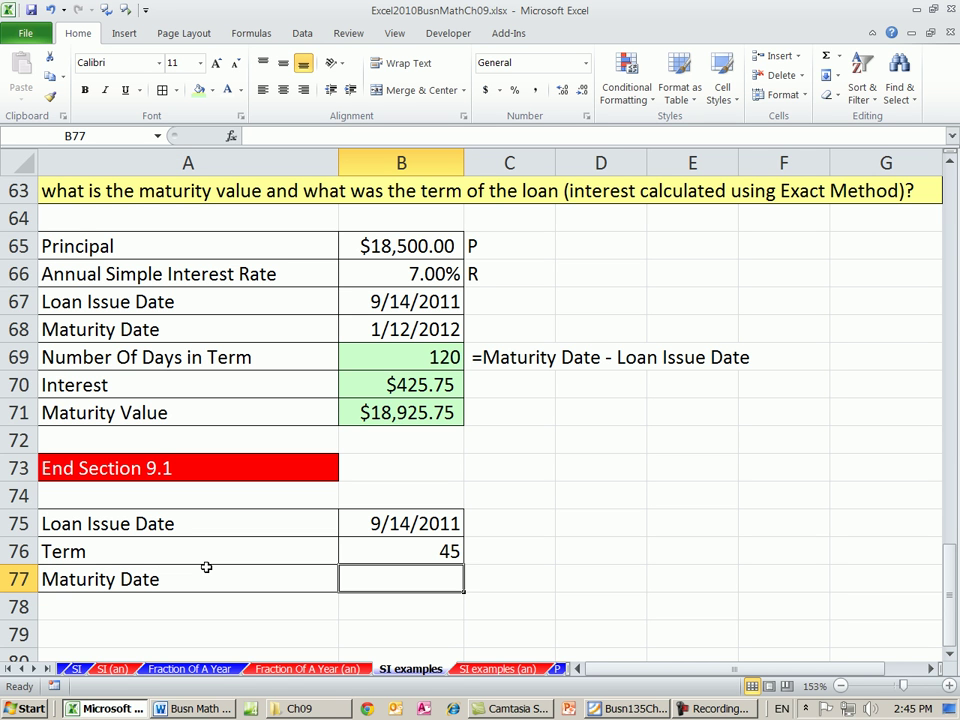
{"action": "left_click", "coordinate": [200, 88]}
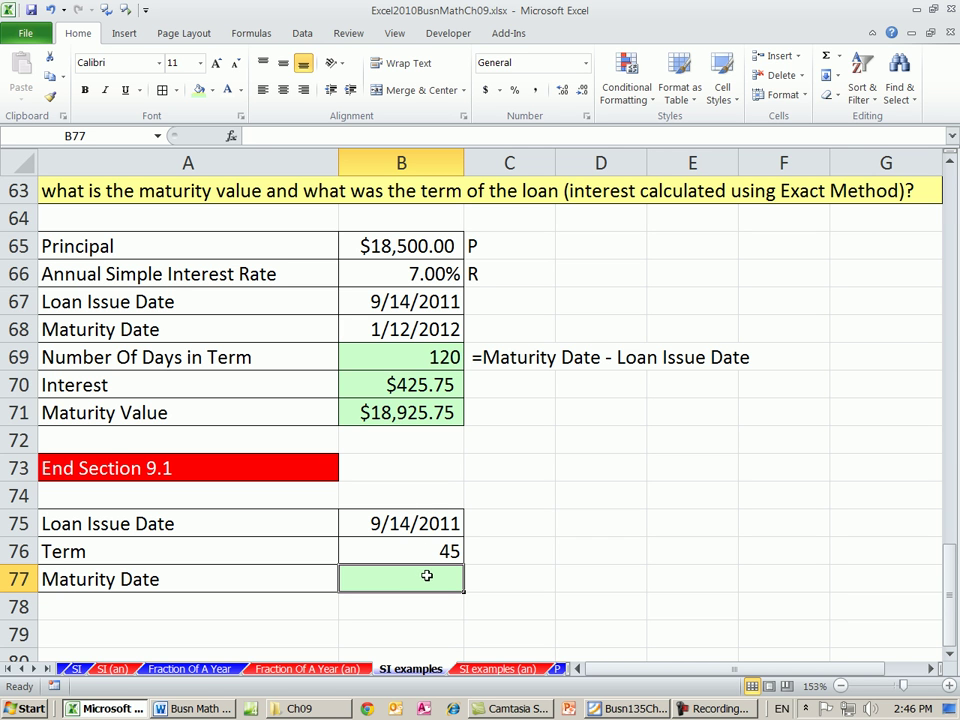
Enter =B75+B76 in B77 to add the 45-day term to the issue date
{"action": "type", "text": "="}
{"action": "left_click", "coordinate": [433, 520]}
{"action": "type", "text": "+"}
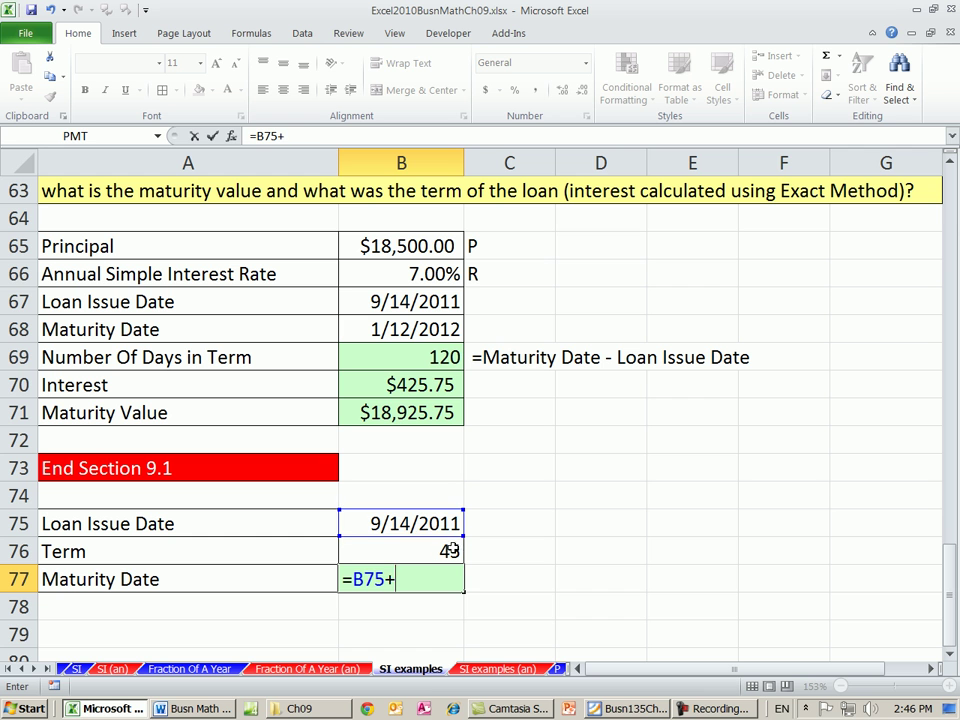
{"action": "left_click", "coordinate": [452, 545]}
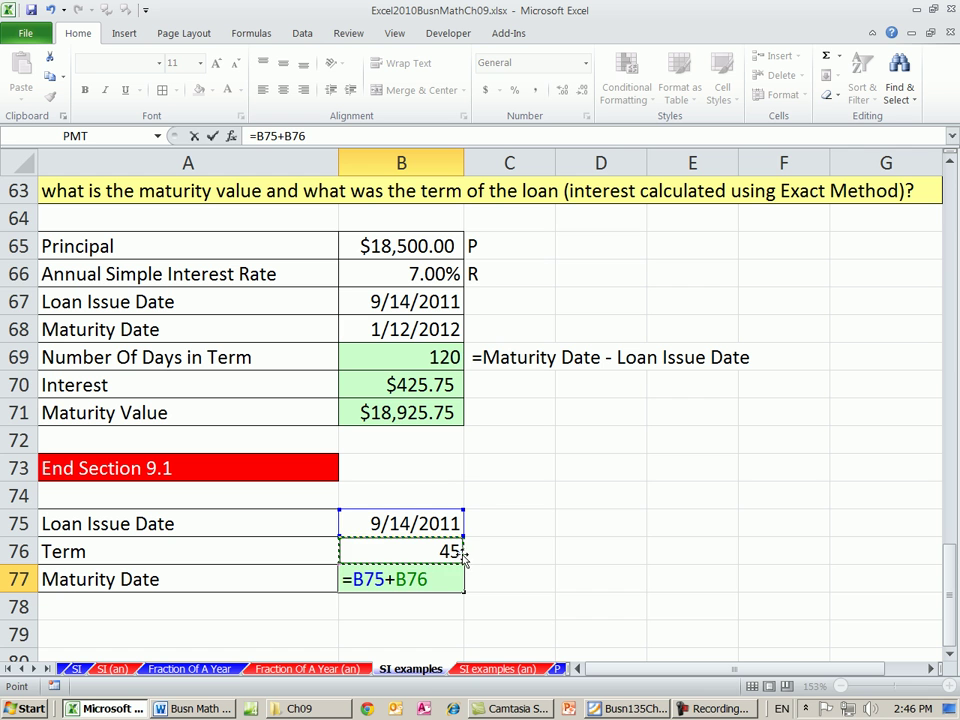
{"action": "key", "text": "ctrl+shift+Return"}
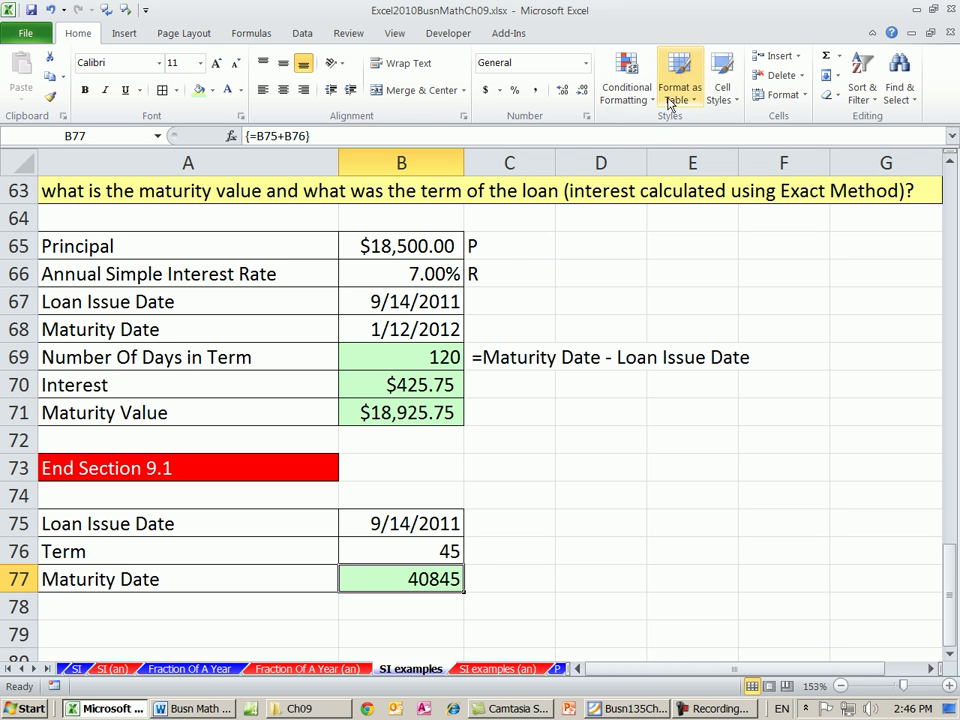
Format B77 as Short Date so it shows 10/29/2011, and recheck the formula
{"action": "left_click", "coordinate": [584, 64]}
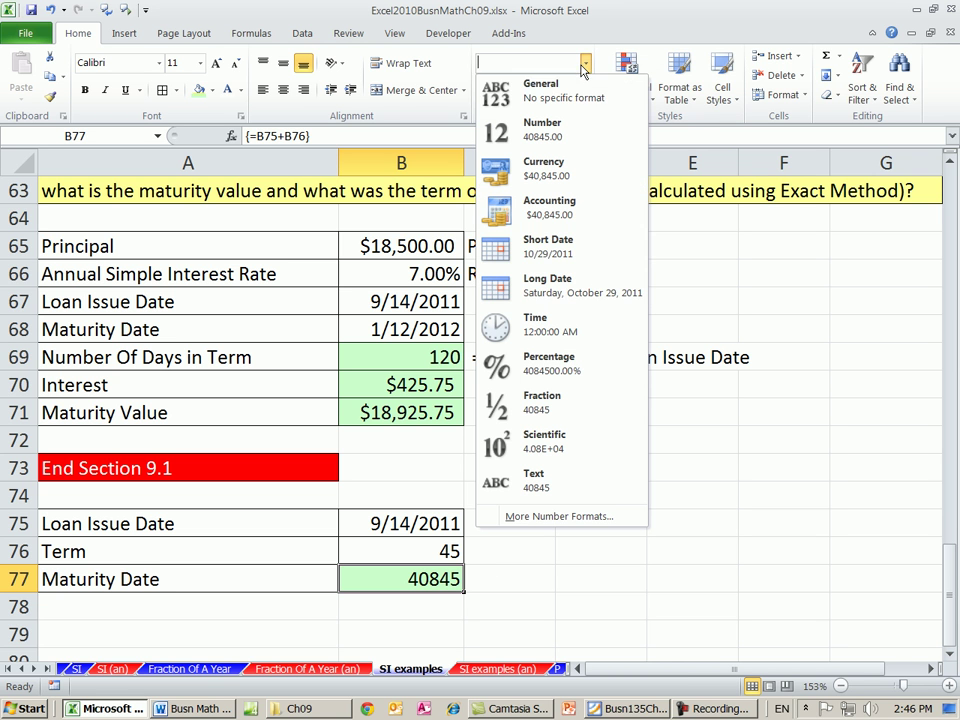
{"action": "left_click", "coordinate": [540, 253]}
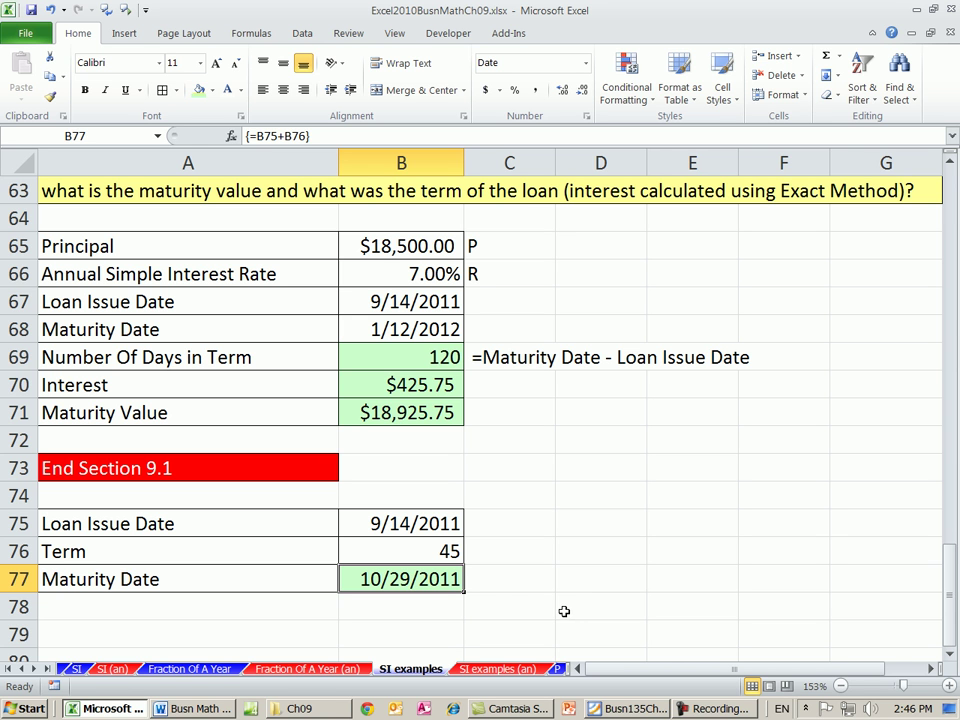
{"action": "double_click", "coordinate": [437, 580]}
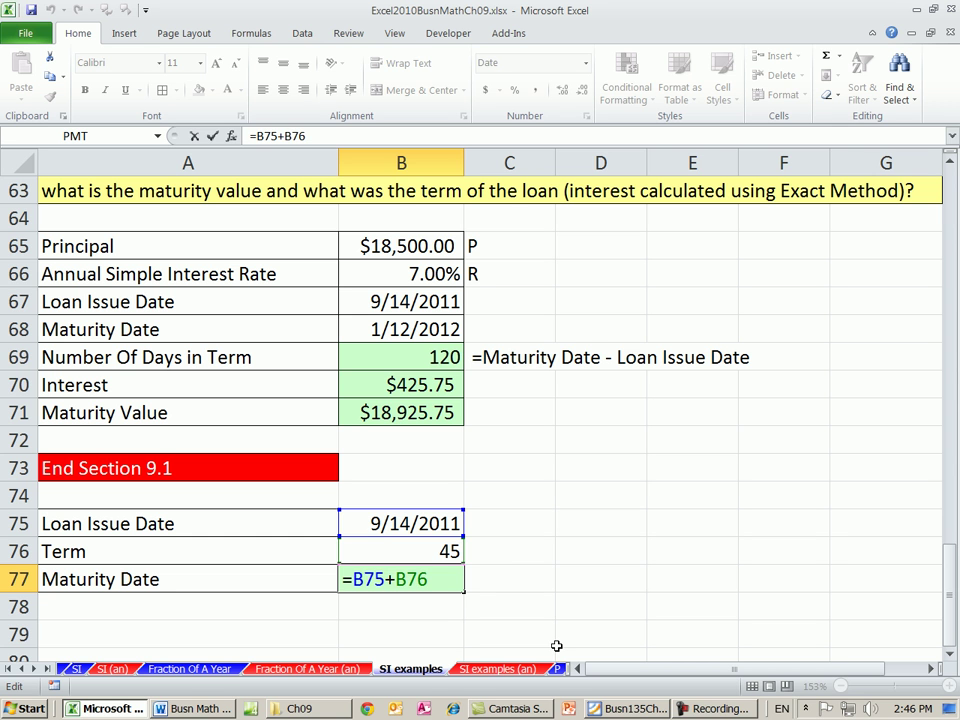
{"action": "key", "text": "Return"}
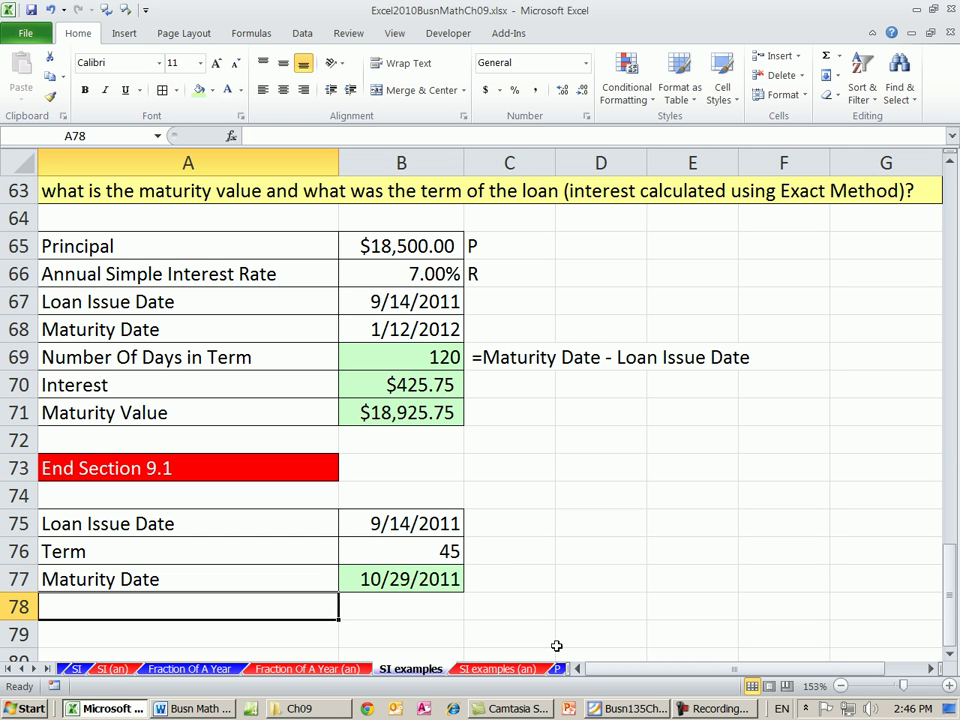